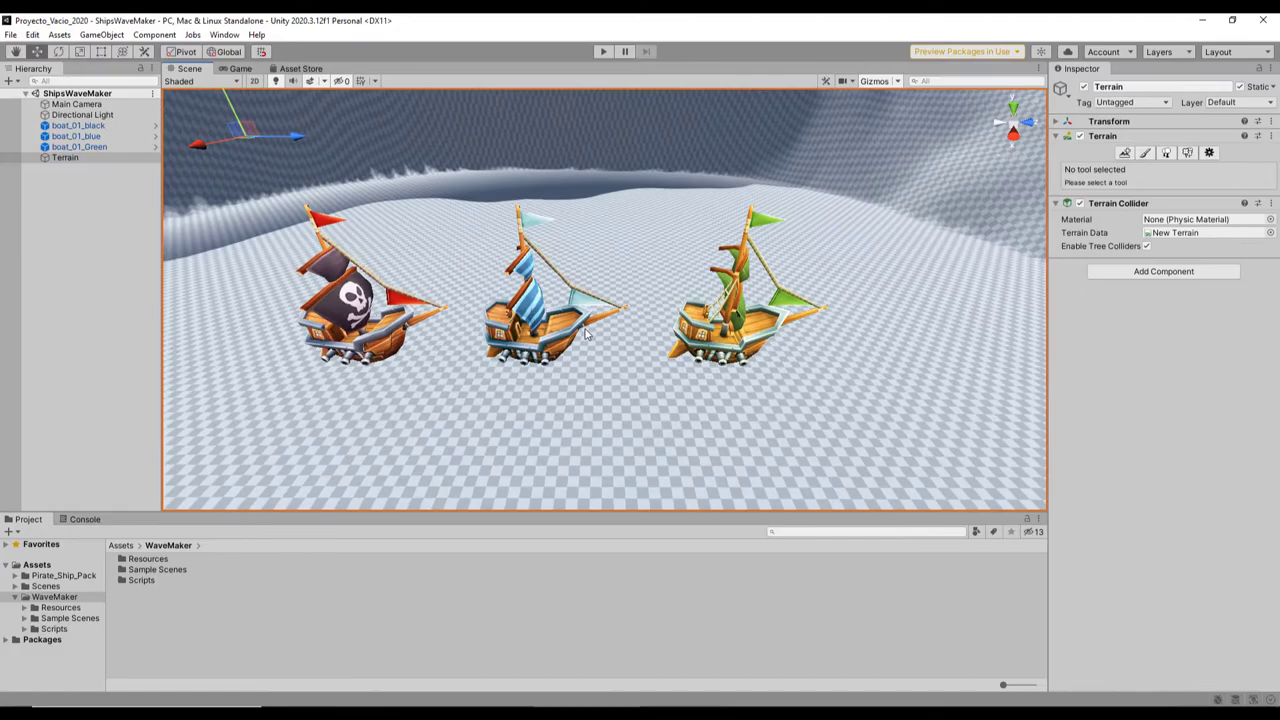
Step: Add a WaveMaker Surface object to the scene and move it closer to the boats in the terrain basin
click(563, 337)
key(f)
alt+drag(705, 334, 755, 367)
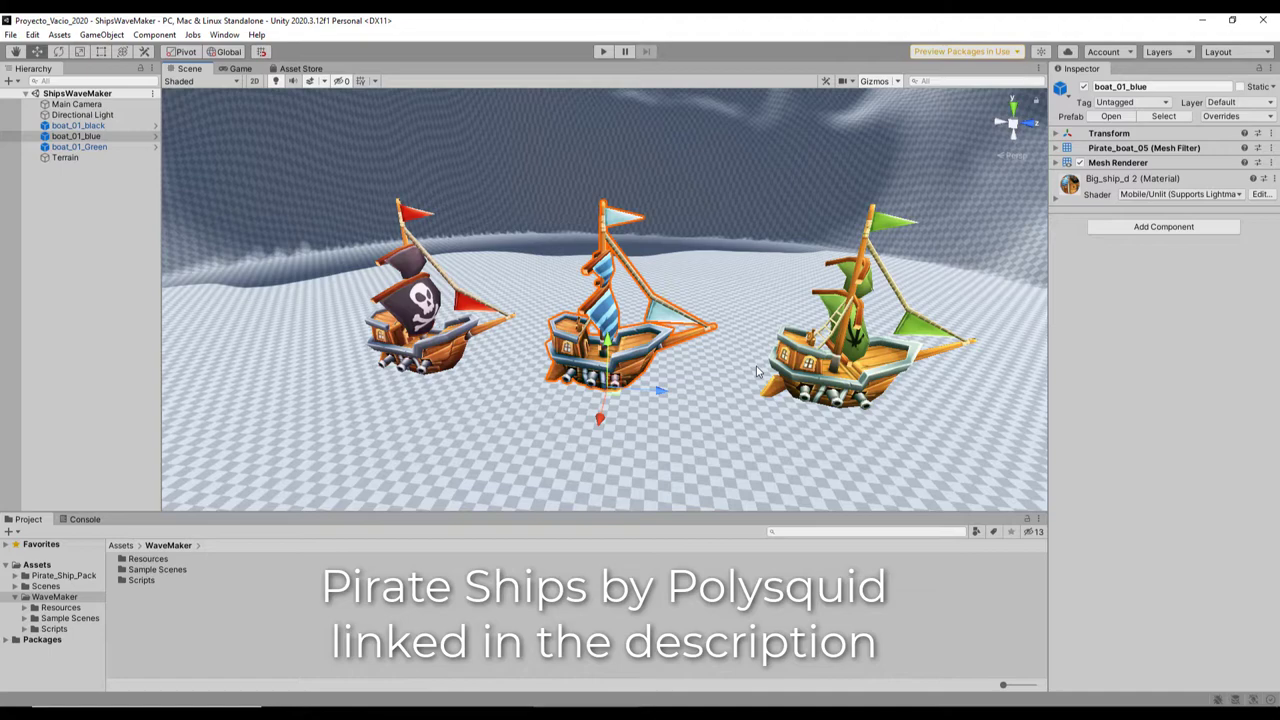
scroll(757, 365, down, 10)
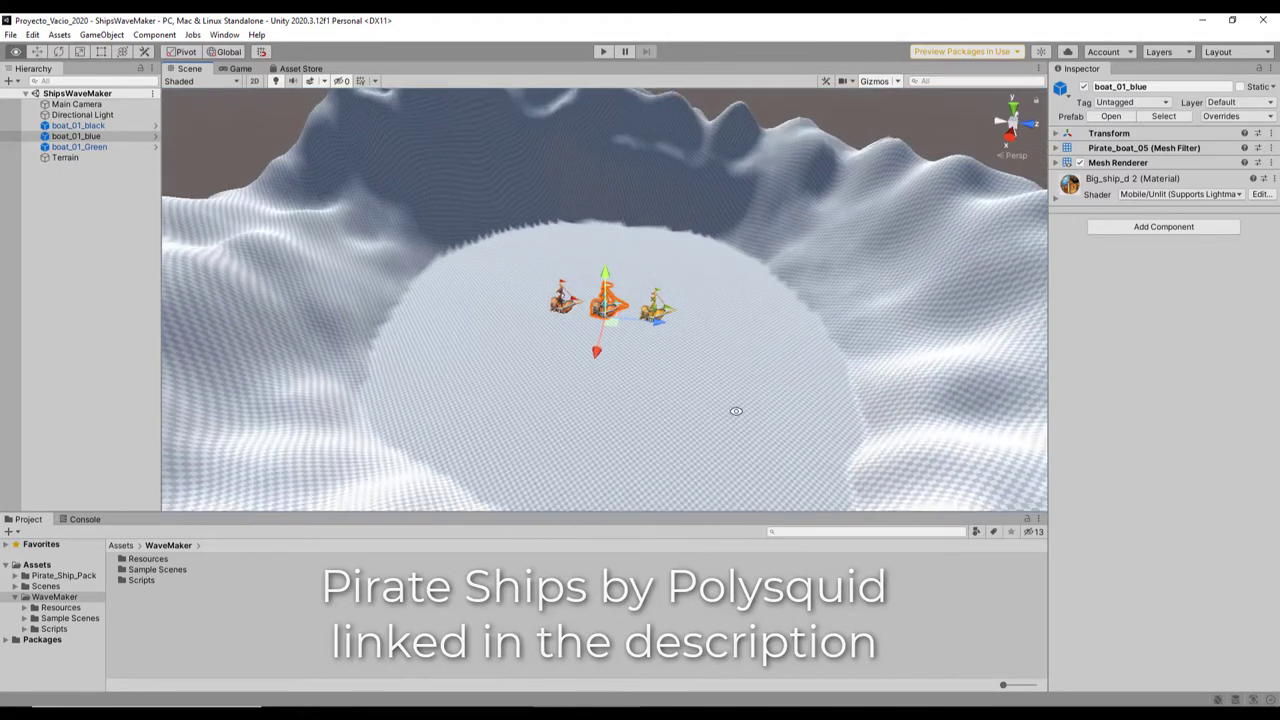
alt+drag(736, 411, 674, 374)
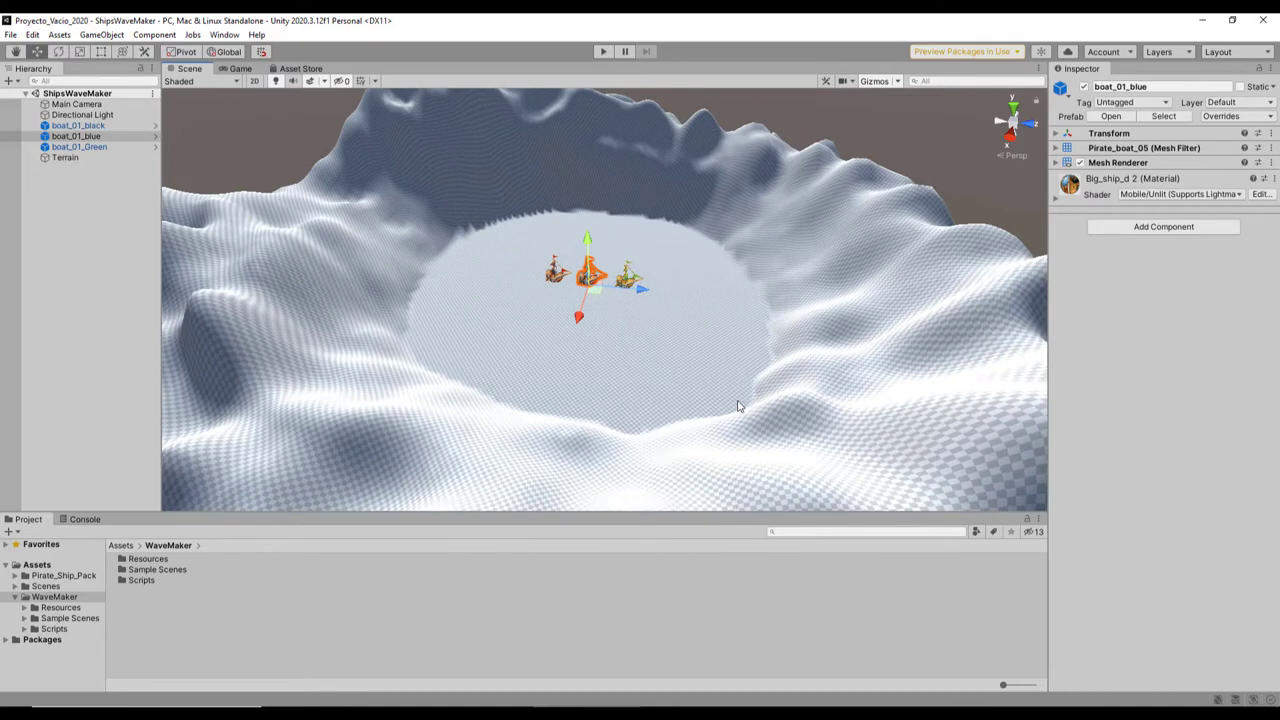
right_click(98, 193)
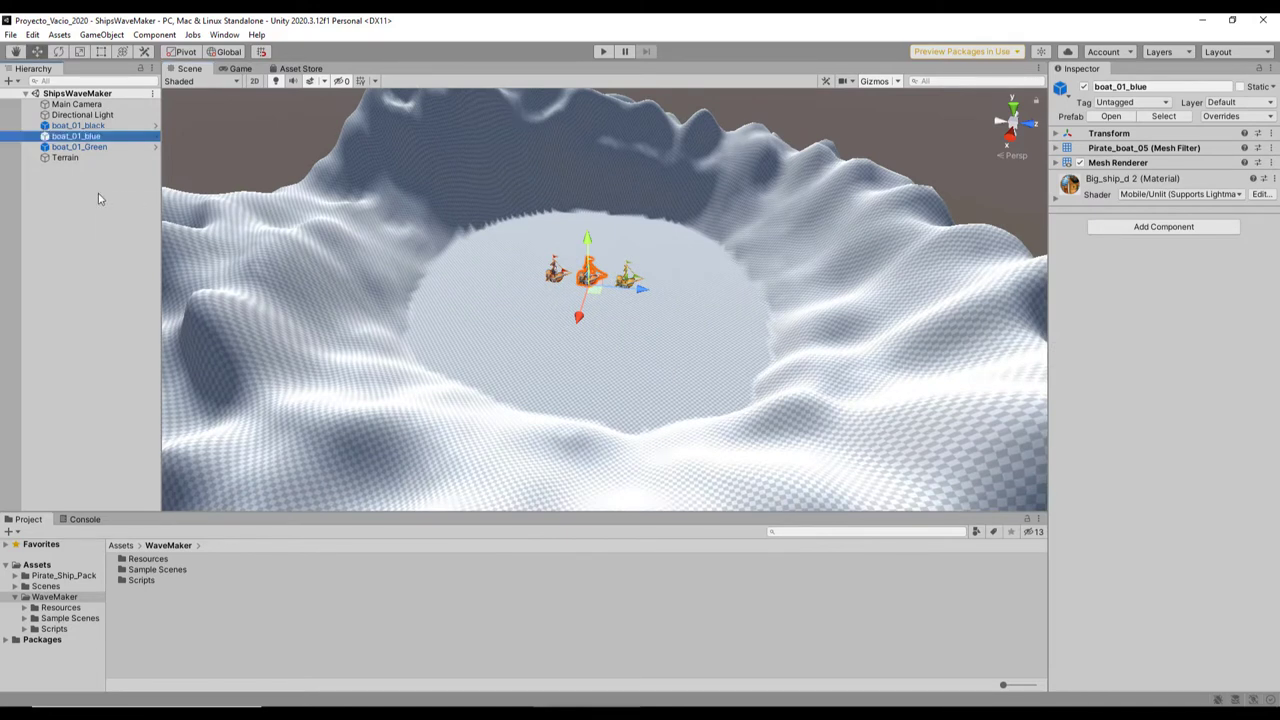
mouse_move(148, 388)
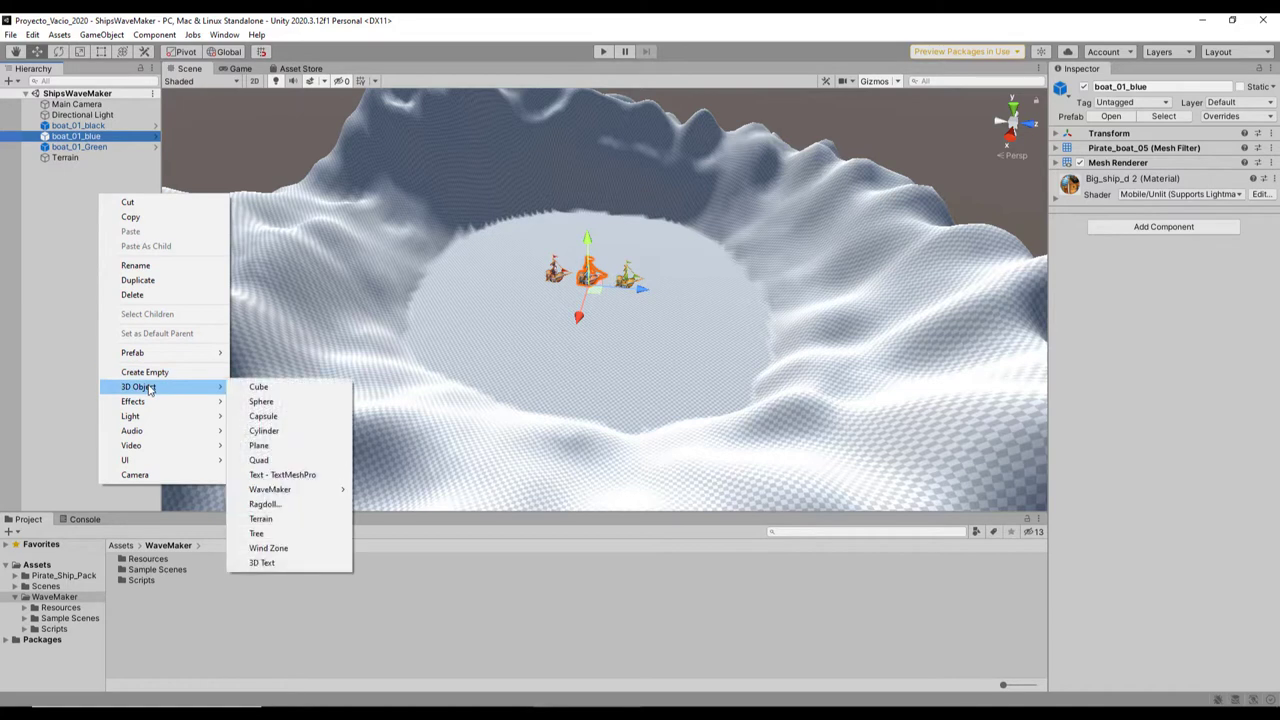
mouse_move(319, 491)
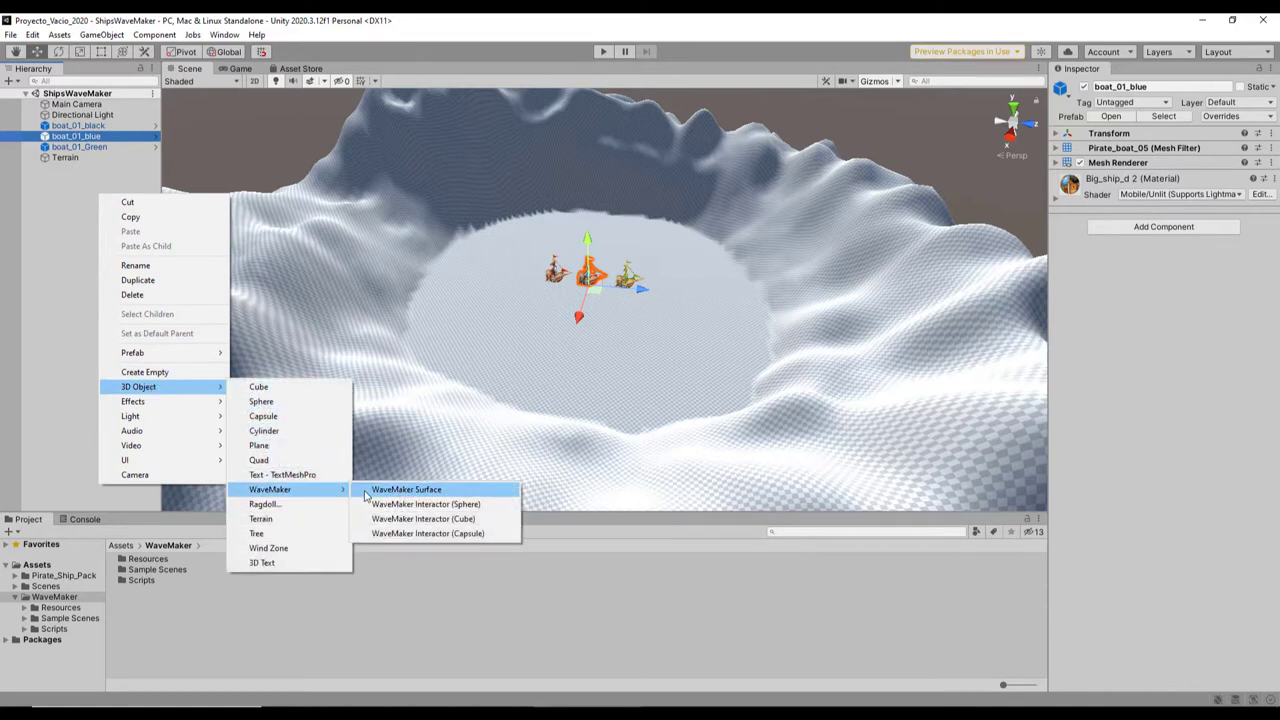
click(423, 489)
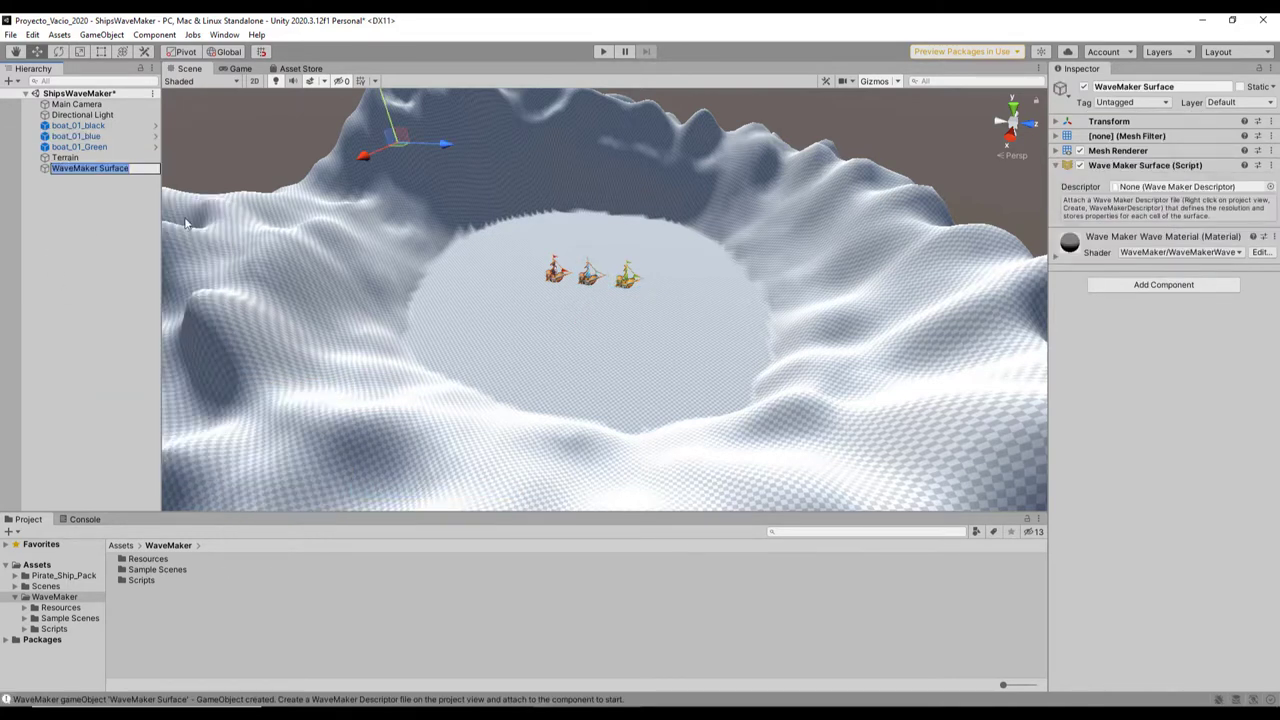
drag(401, 151, 533, 241)
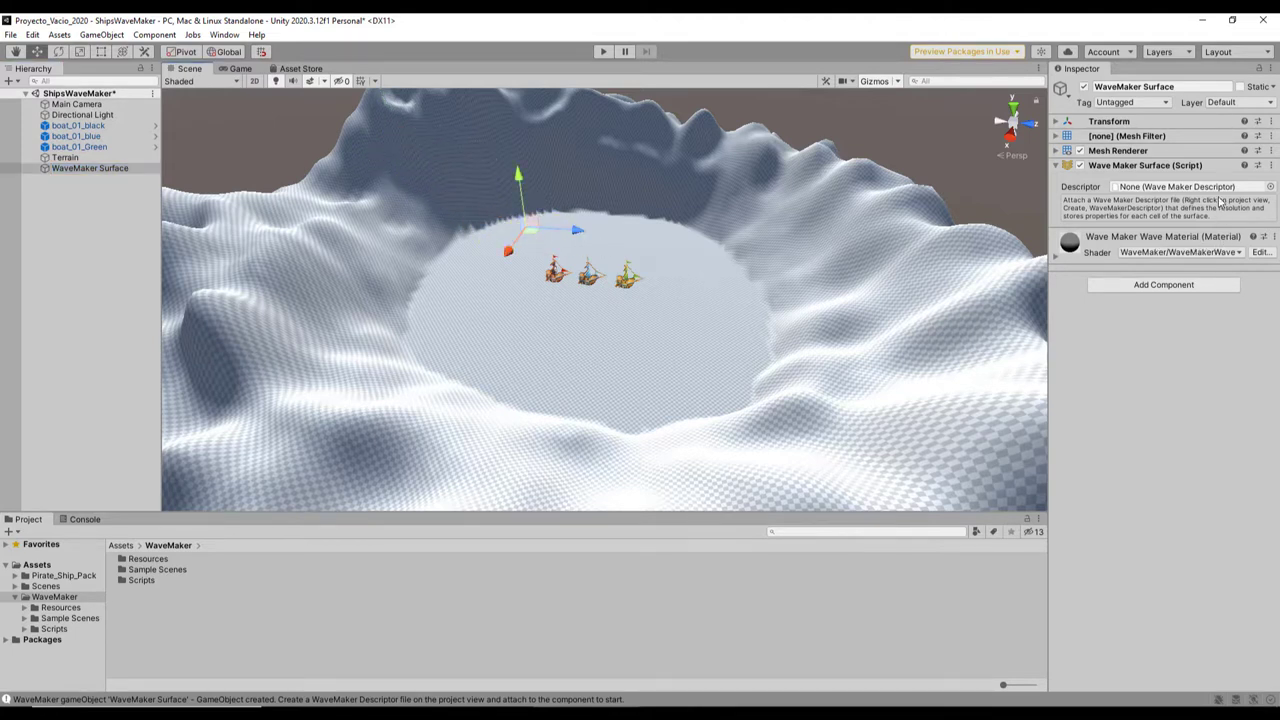
Step: Create a WaveMaker Descriptor asset in the Scenes folder, keeping the default name WaveMakerDescriptor
click(44, 586)
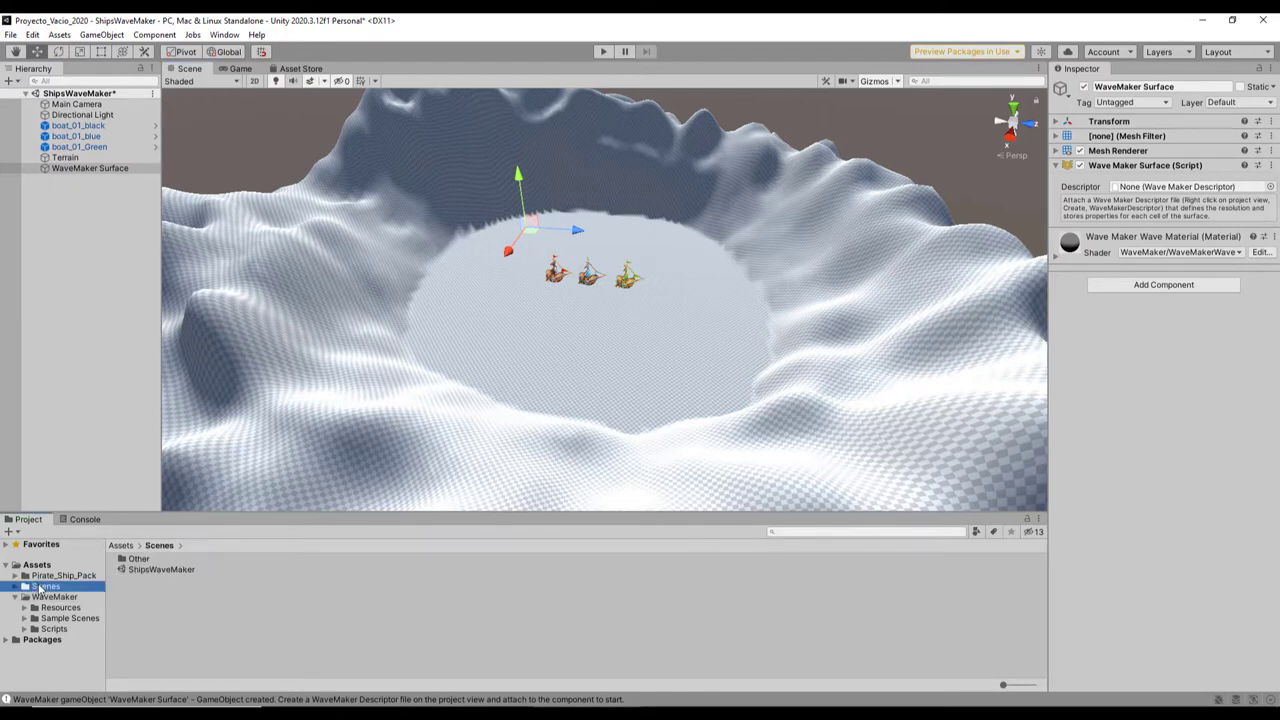
right_click(173, 593)
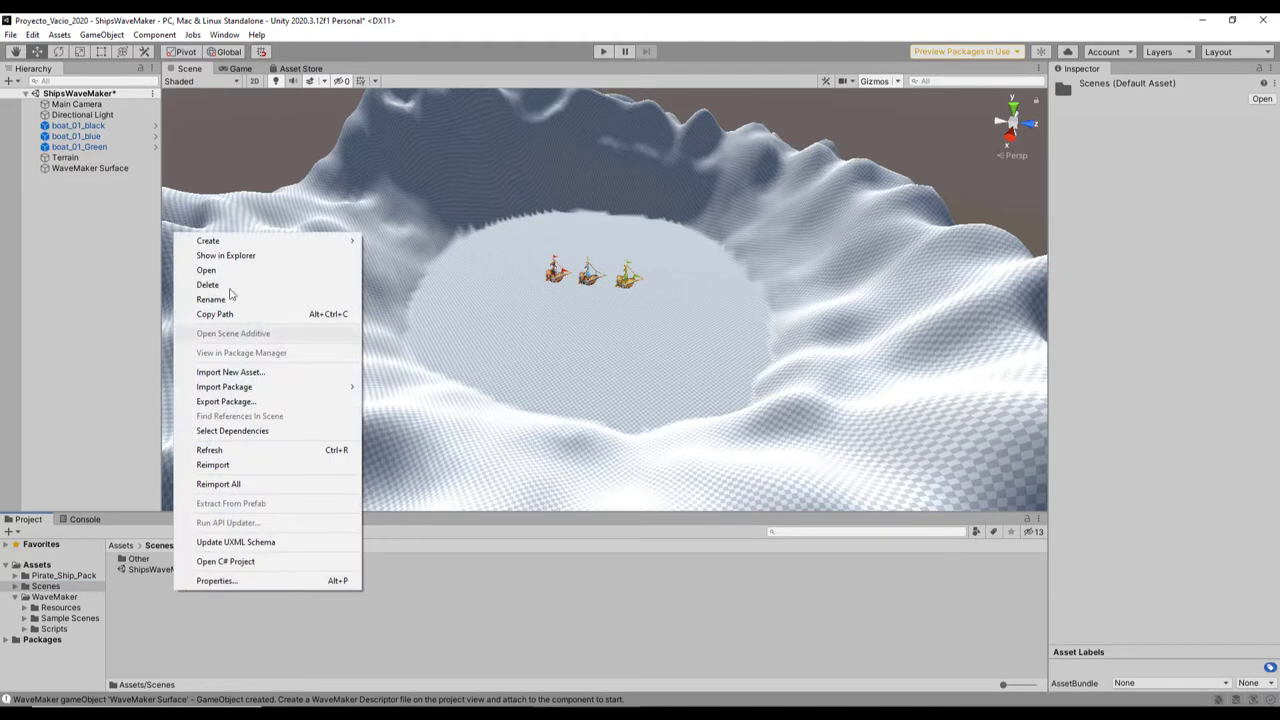
mouse_move(243, 242)
click(438, 178)
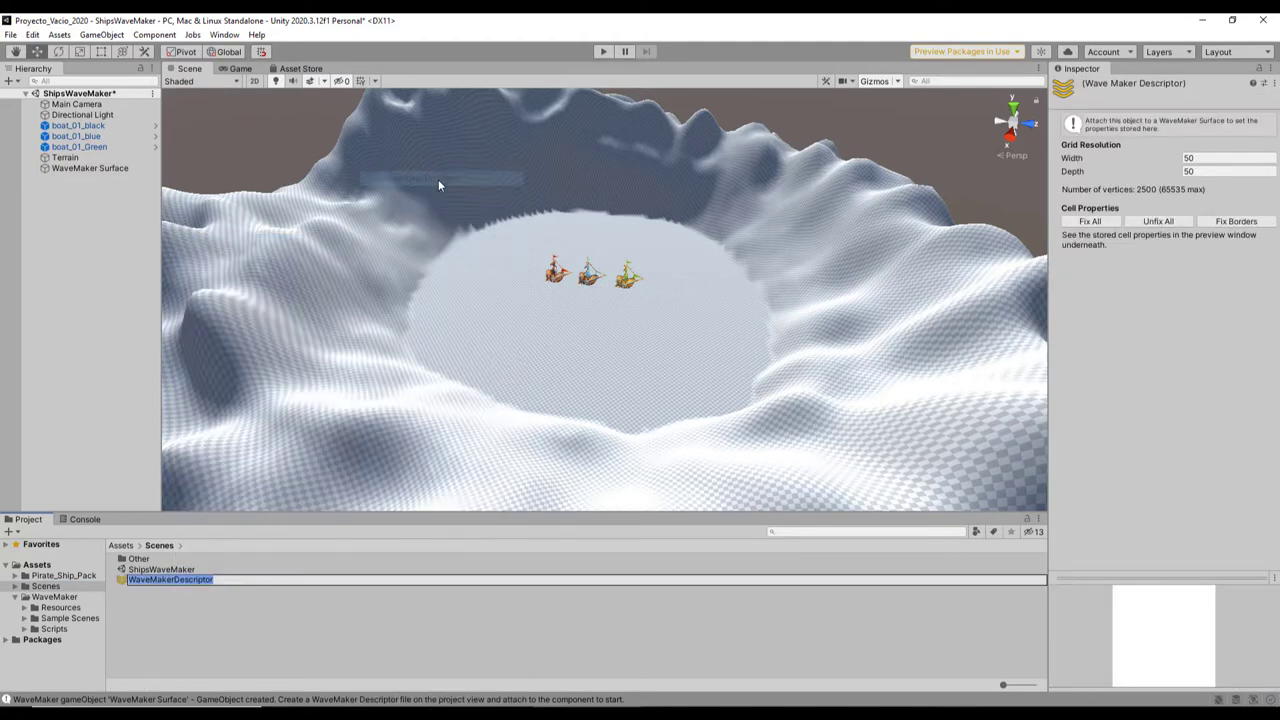
key(Return)
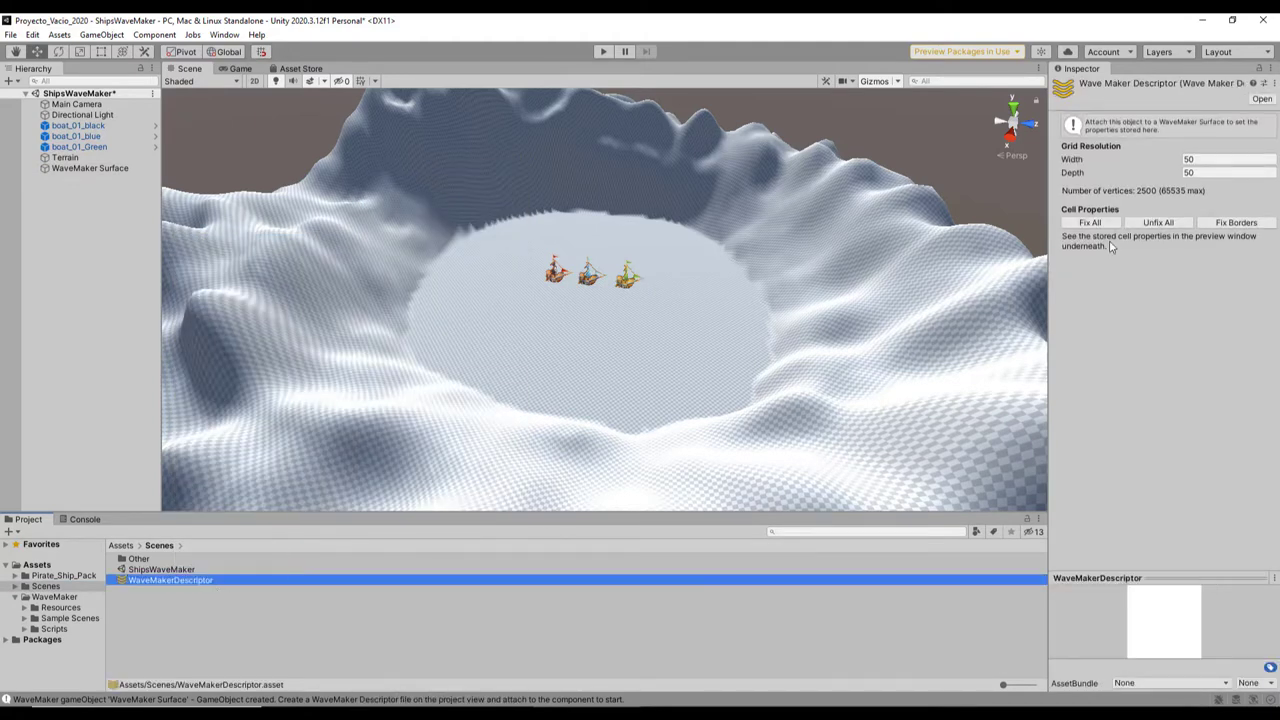
Step: Set the descriptor's grid resolution to a width of 150 and a depth of 150, and apply it
click(1223, 162)
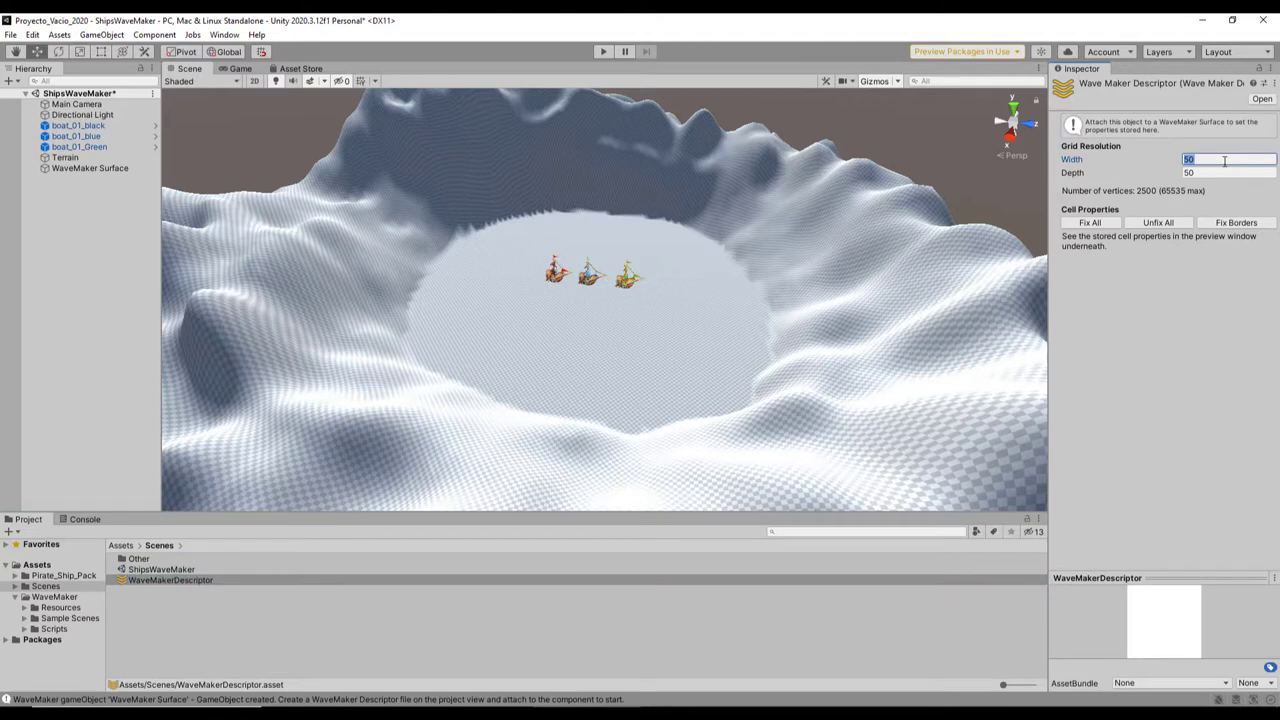
text(150)
key(Tab)
text(150)
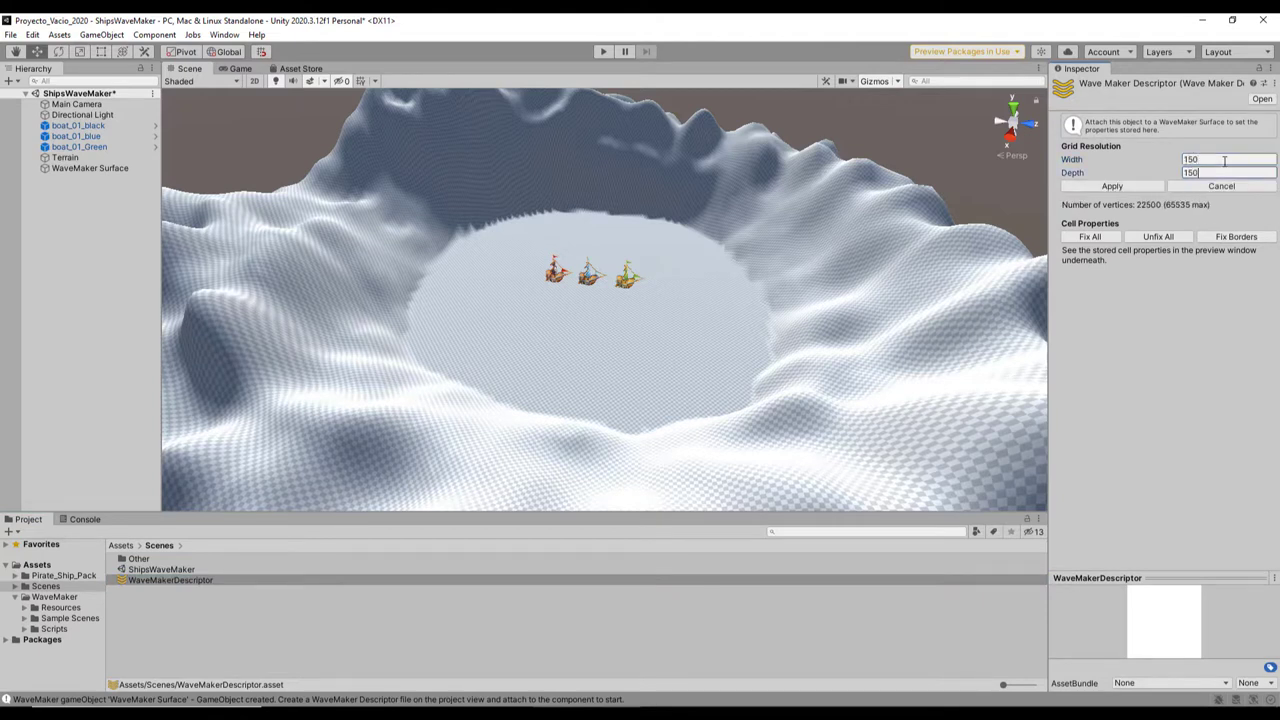
click(1160, 186)
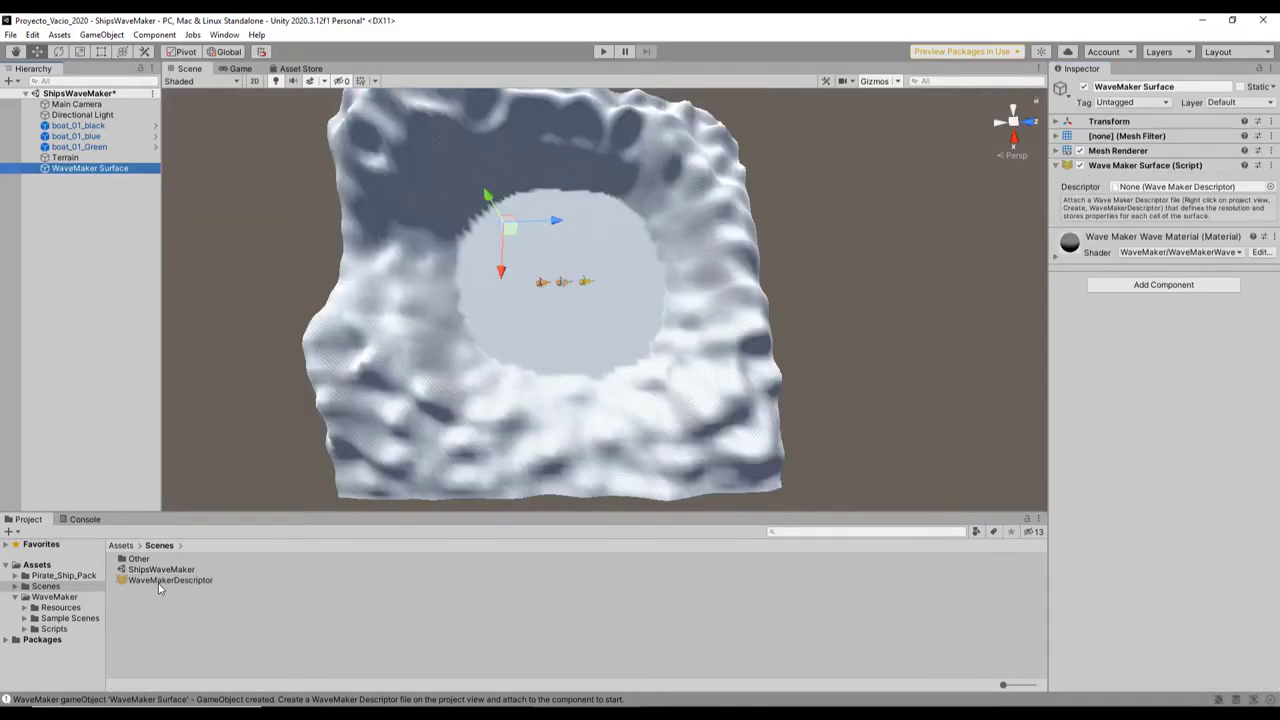
Step: Assign WaveMakerDescriptor to the WaveMaker Surface and move the surface's origin to the far corner outside the flat basin
drag(158, 582, 1210, 190)
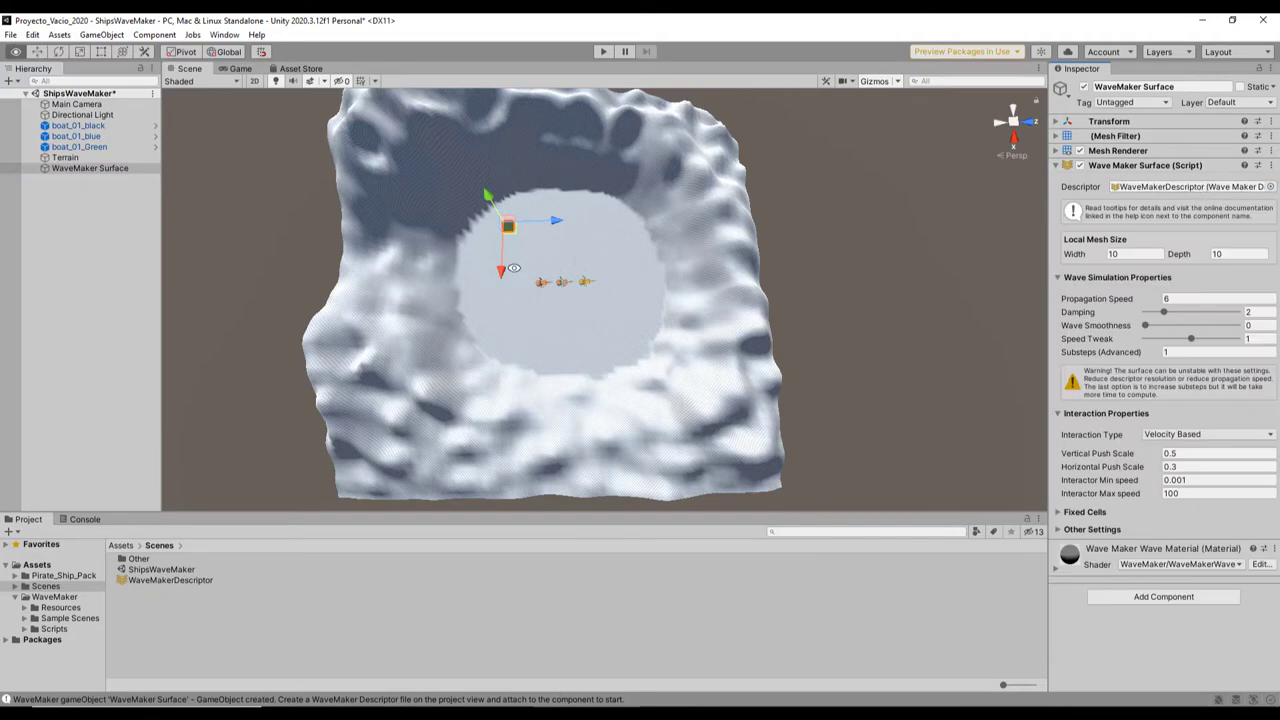
alt+right_drag(514, 268, 748, 314)
alt+drag(748, 314, 693, 380)
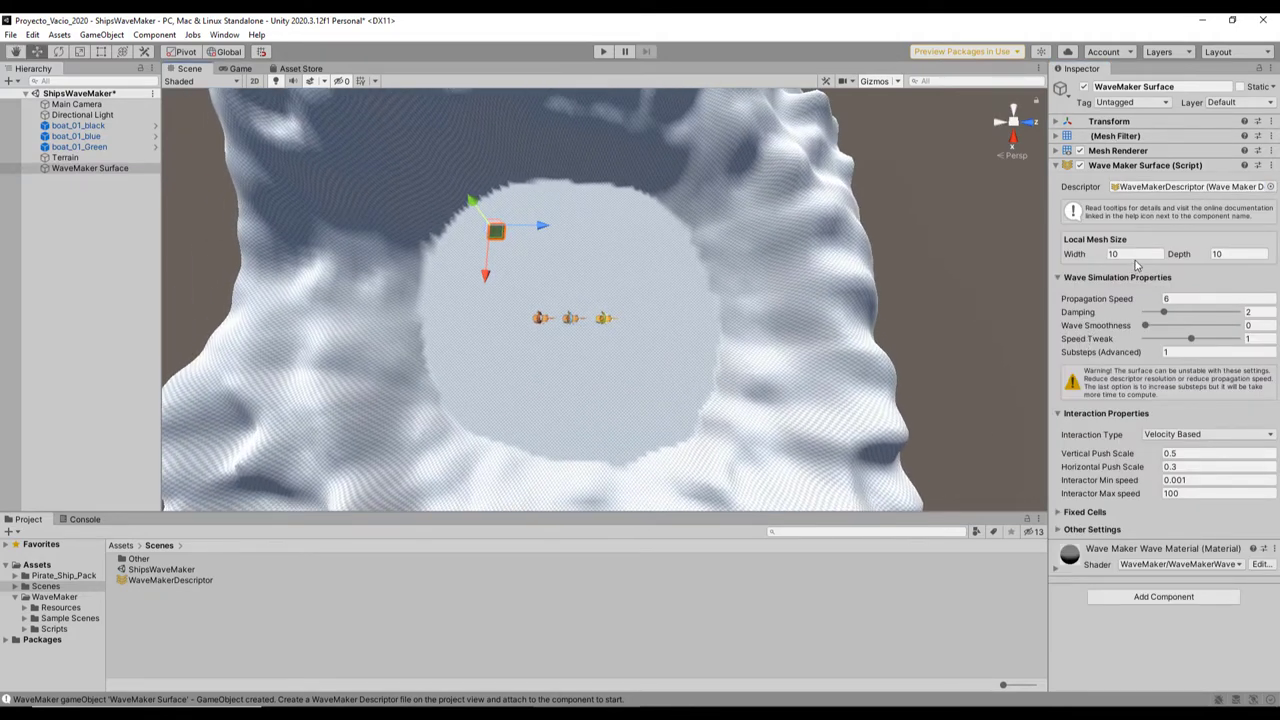
drag(499, 237, 437, 179)
Step: Set the surface's local mesh size to 200 wide and 200 deep, and apply it
click(1132, 254)
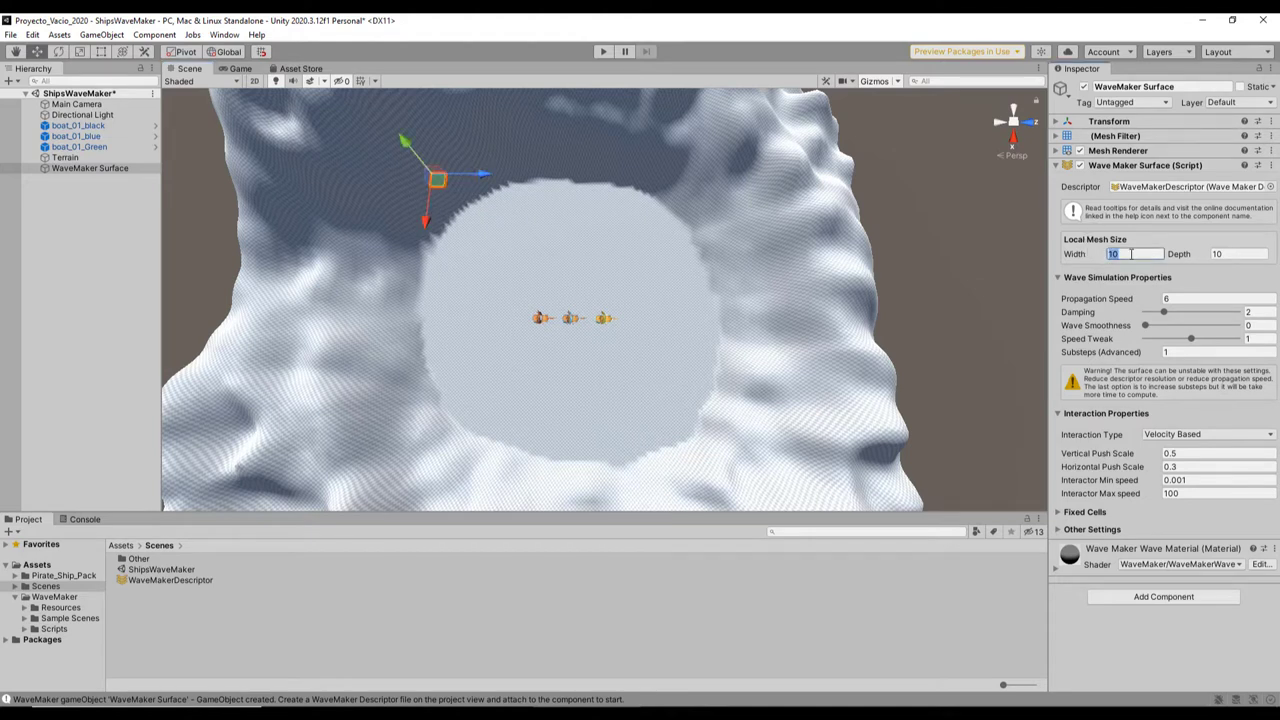
text(200)
key(Tab)
text(20)
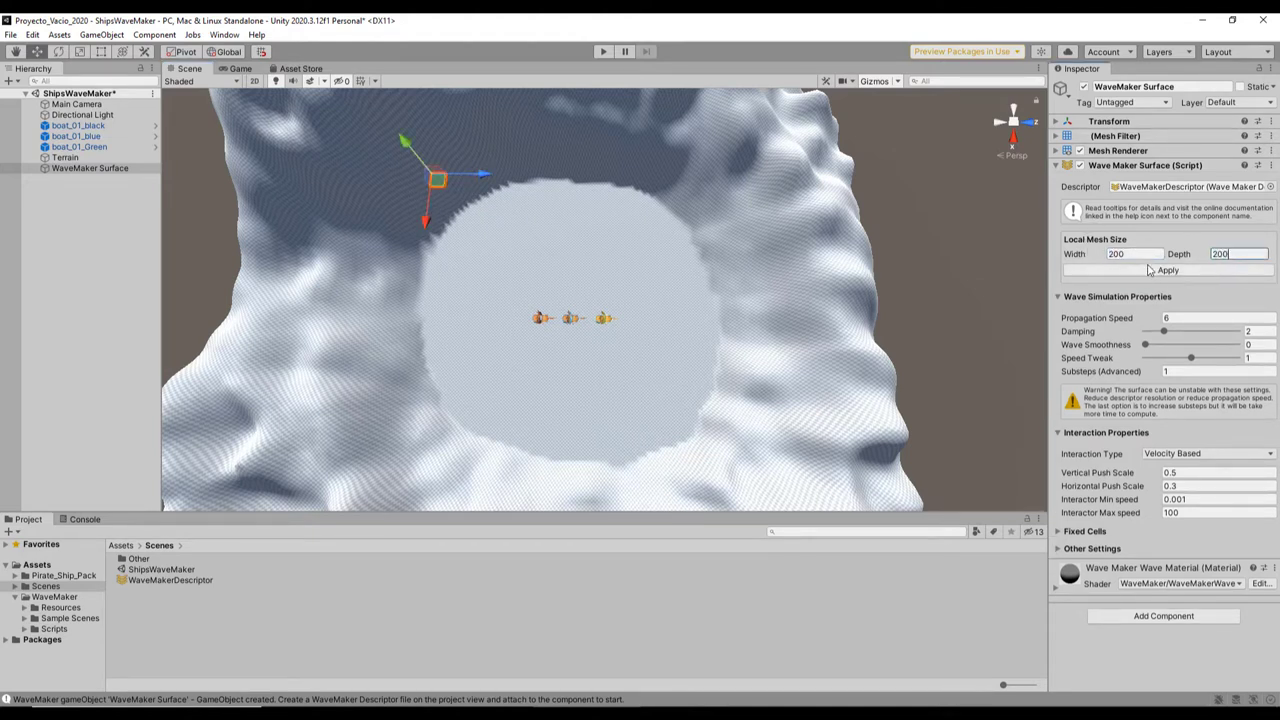
click(1162, 271)
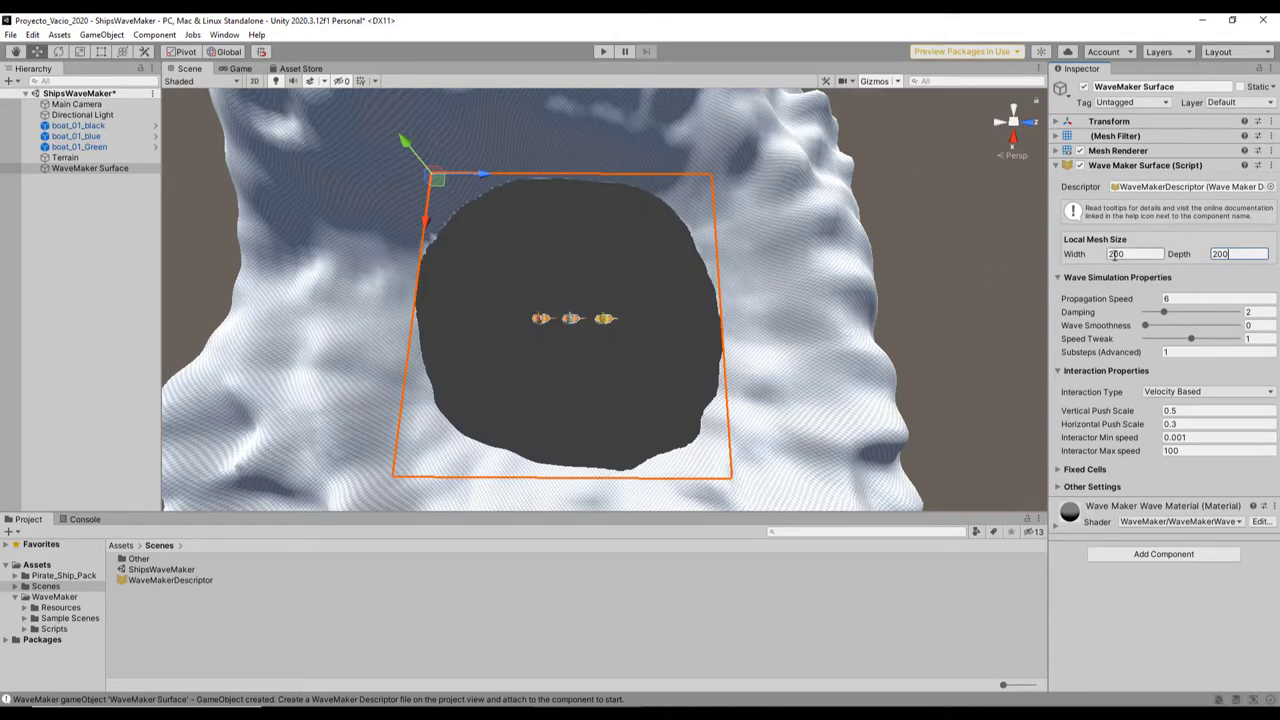
Step: Change the surface's local mesh size to 210 wide and 210 deep, and apply it
click(1115, 255)
text(210)
key(Tab)
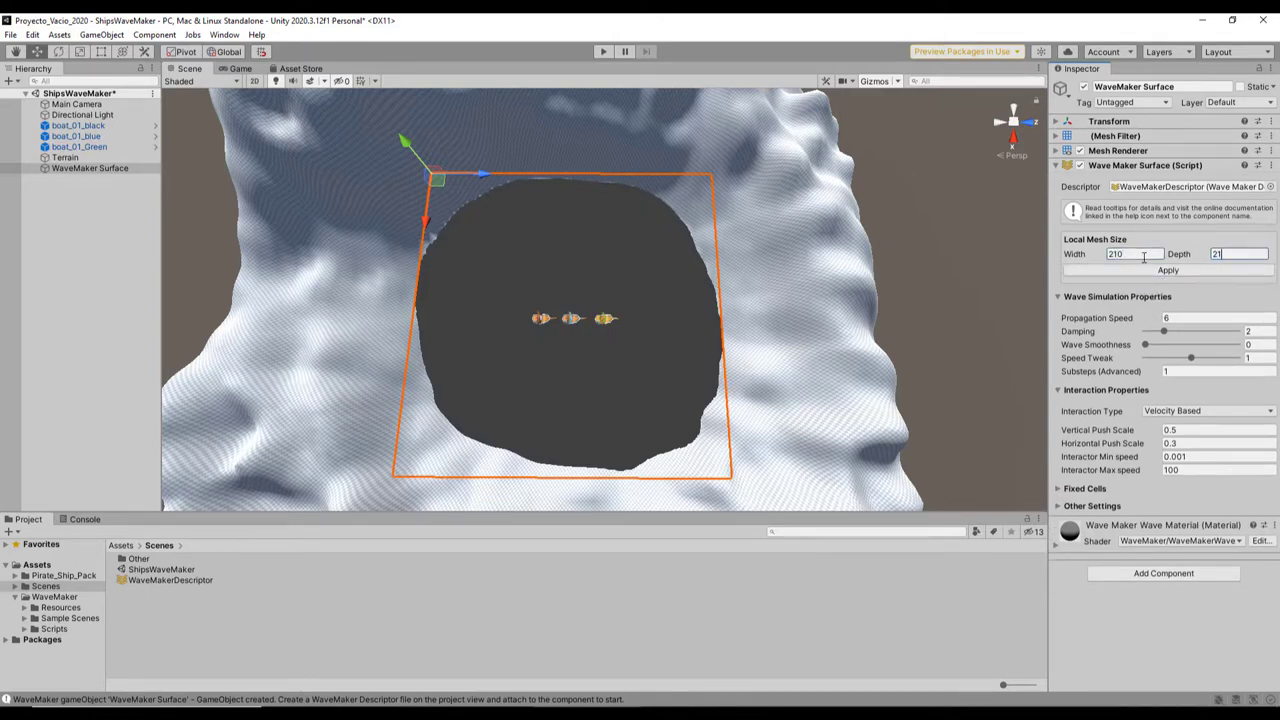
click(1157, 270)
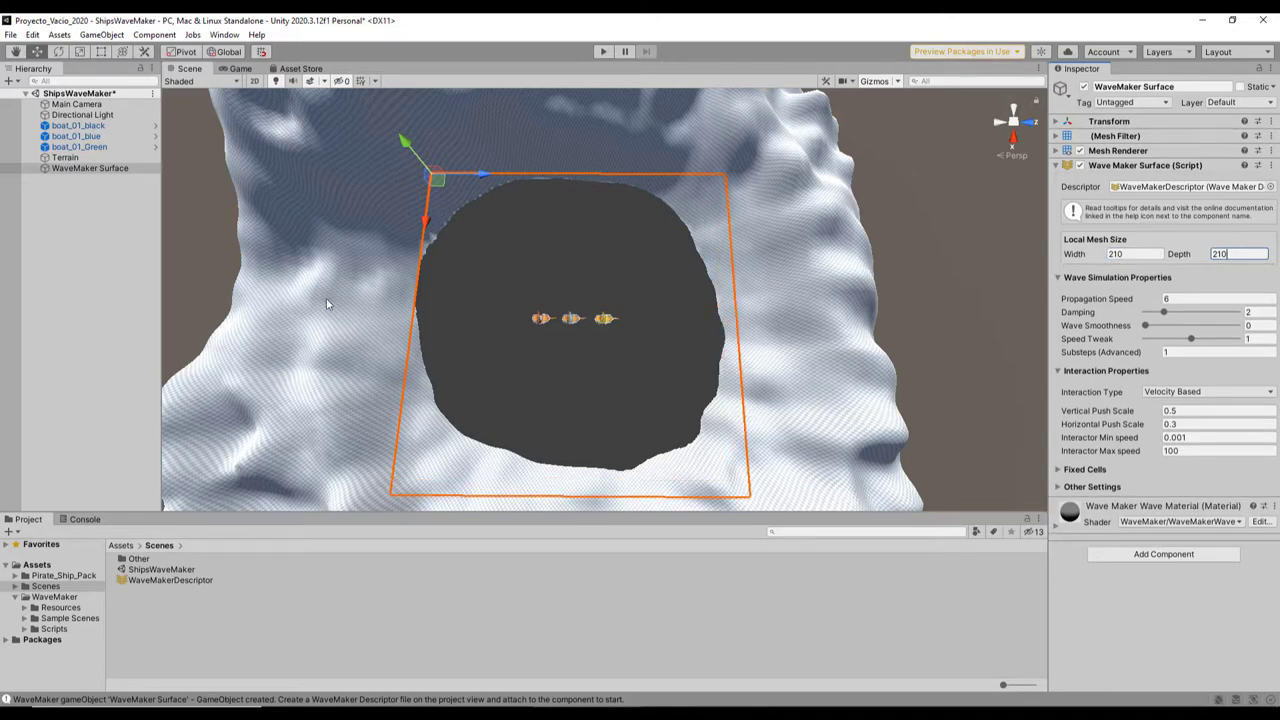
Step: Nudge the WaveMaker Surface horizontally so that it covers the whole flat basin of the terrain
drag(437, 181, 434, 183)
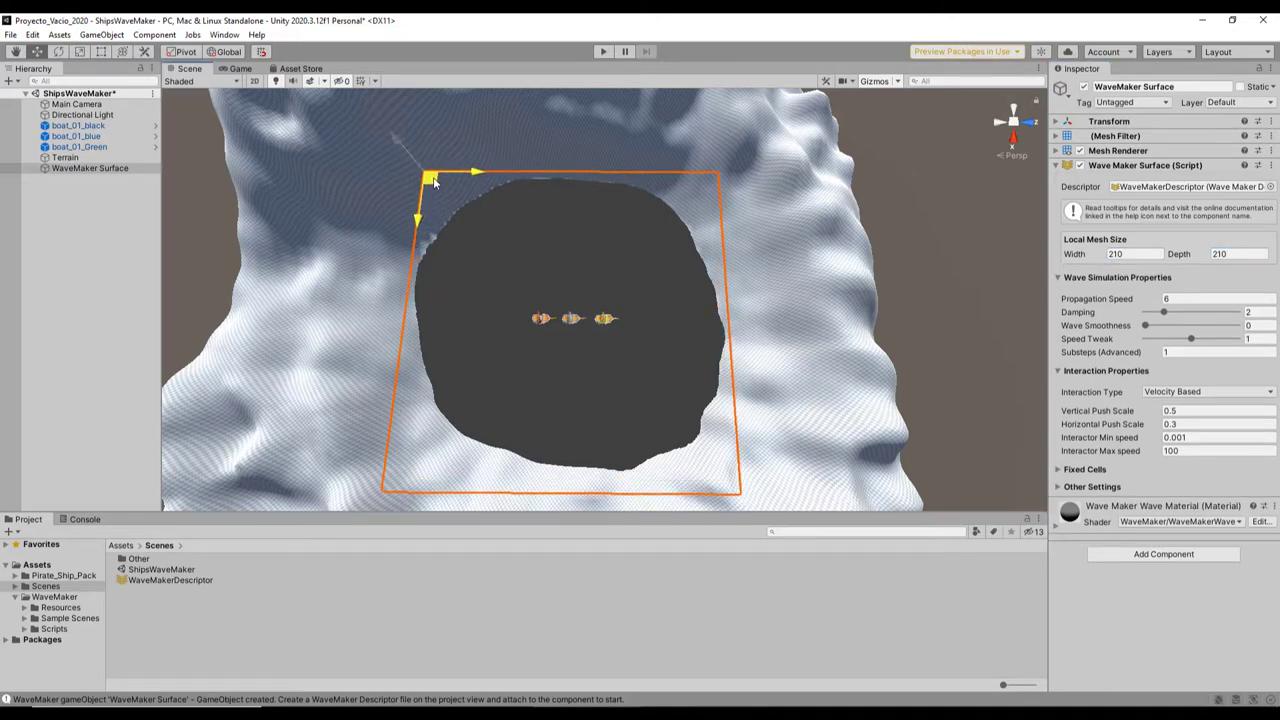
right_drag(485, 199, 500, 243)
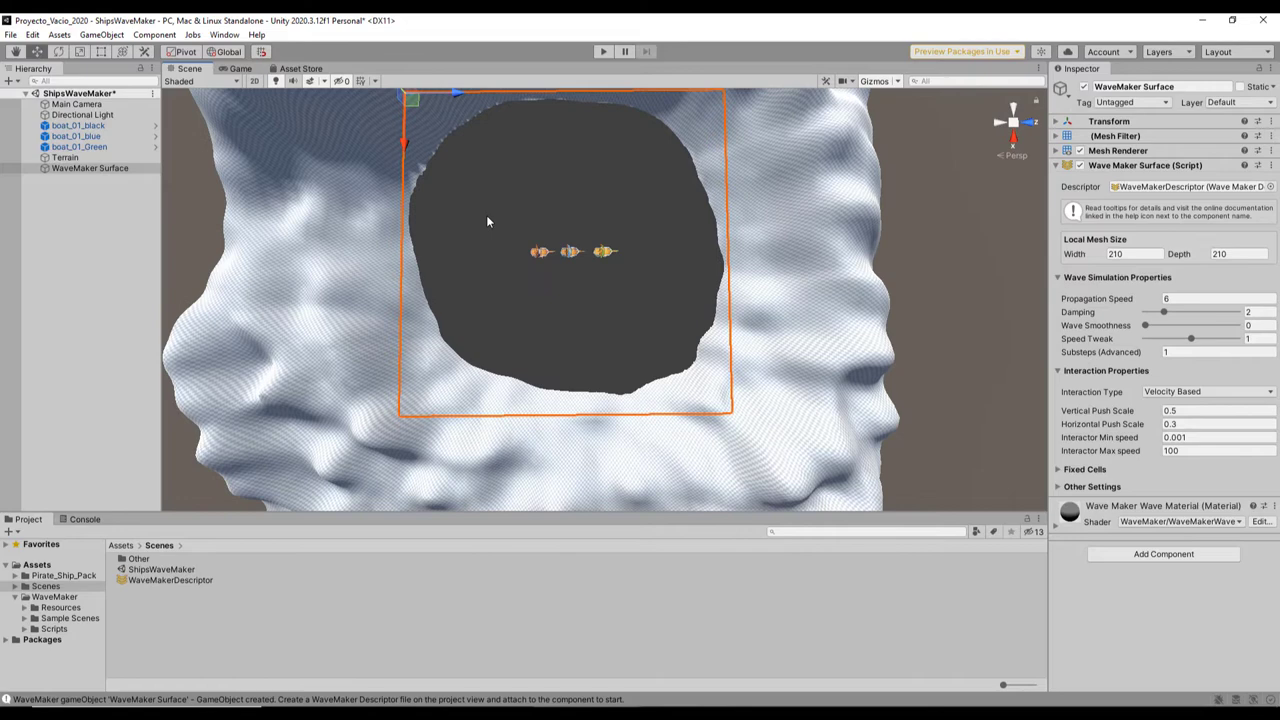
middle_drag(489, 220, 484, 255)
drag(408, 132, 410, 136)
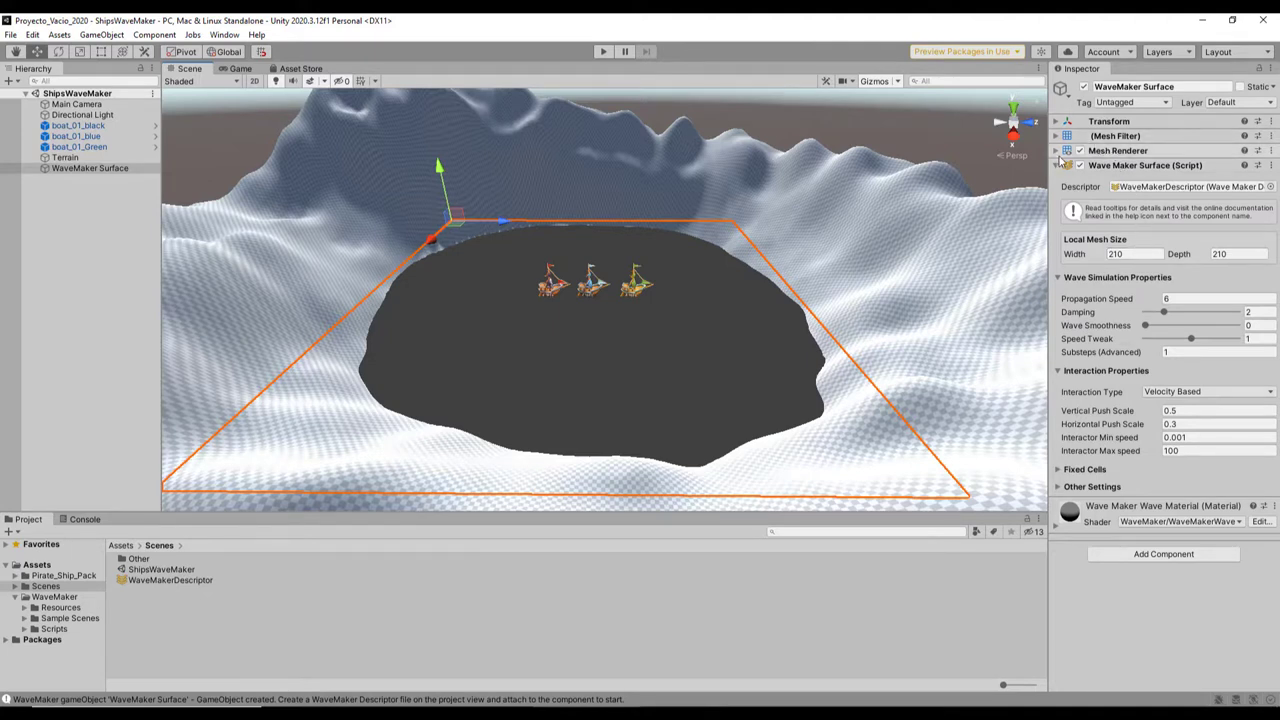
Step: Replace the surface's Mesh Renderer material with WaveMakerDefaultMaterial_shiny and collapse the component's settings
click(1056, 150)
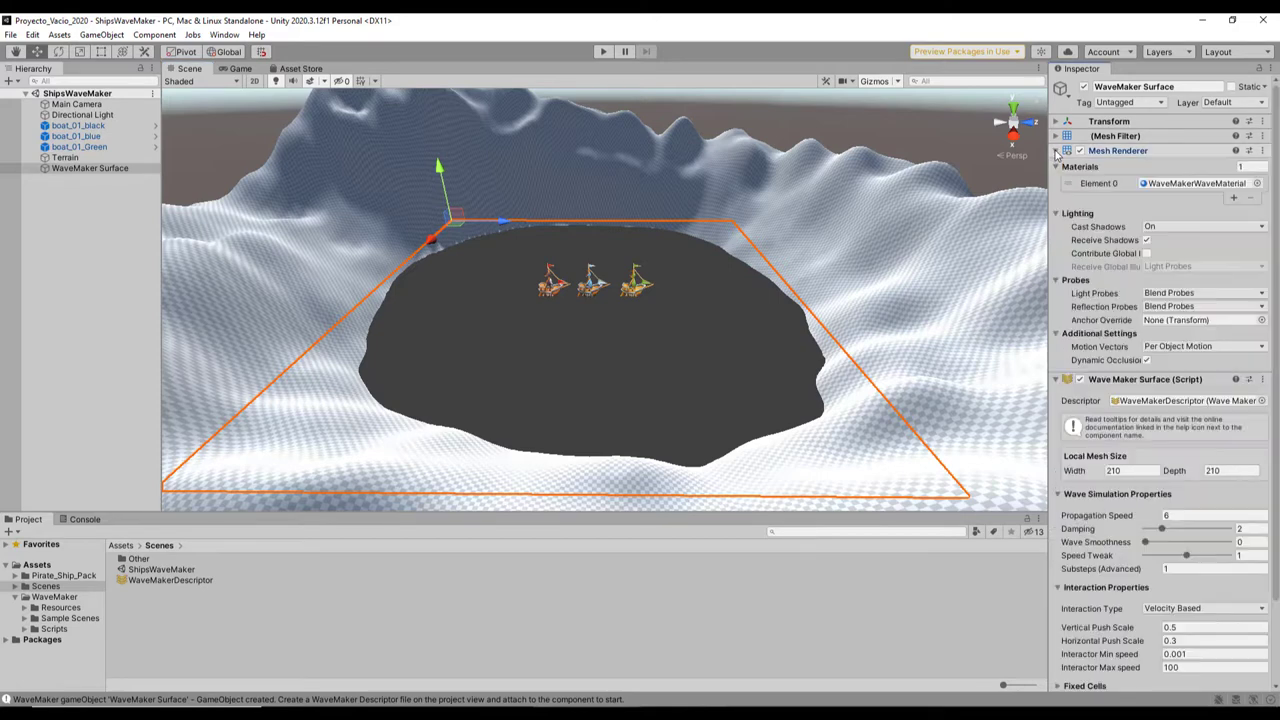
click(1257, 184)
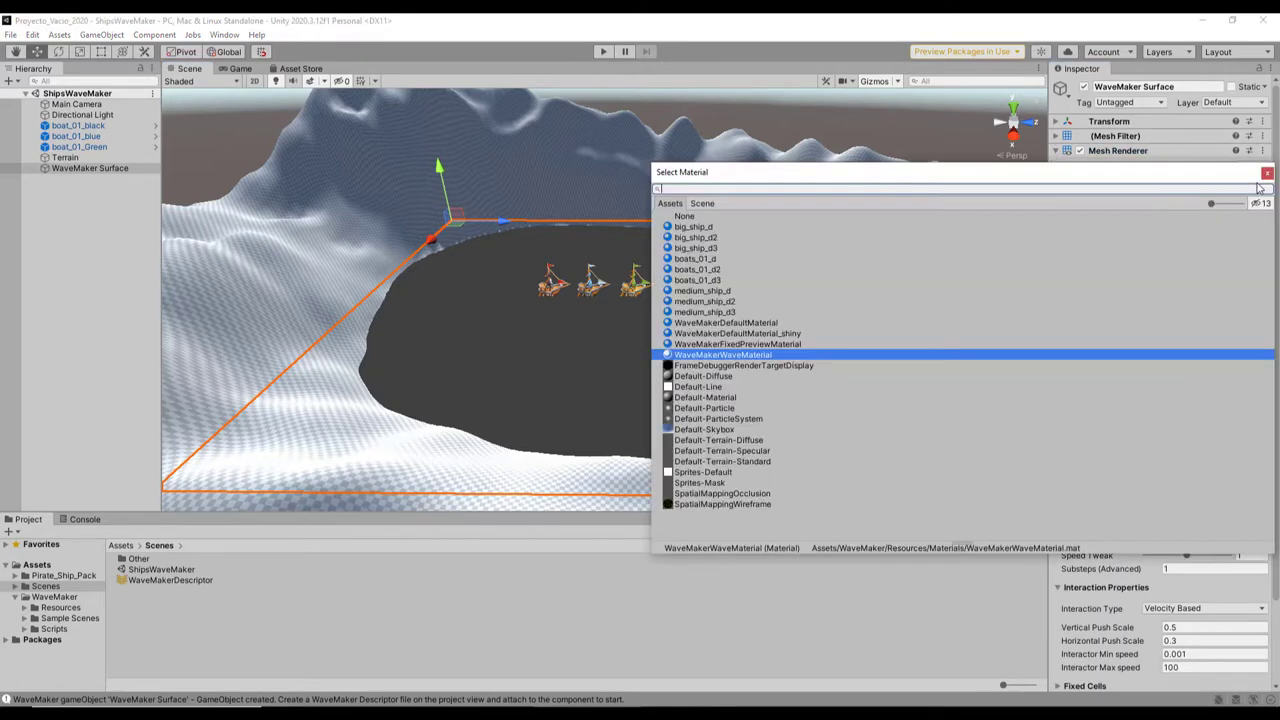
click(760, 333)
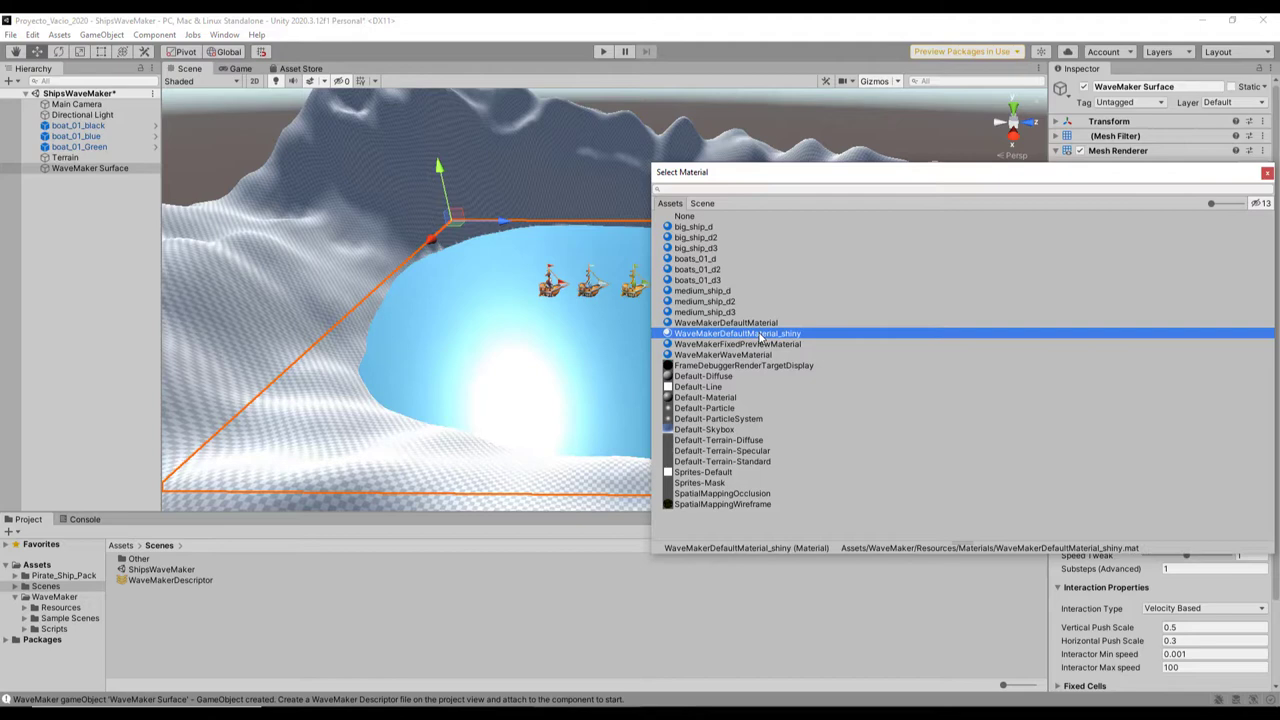
click(1266, 173)
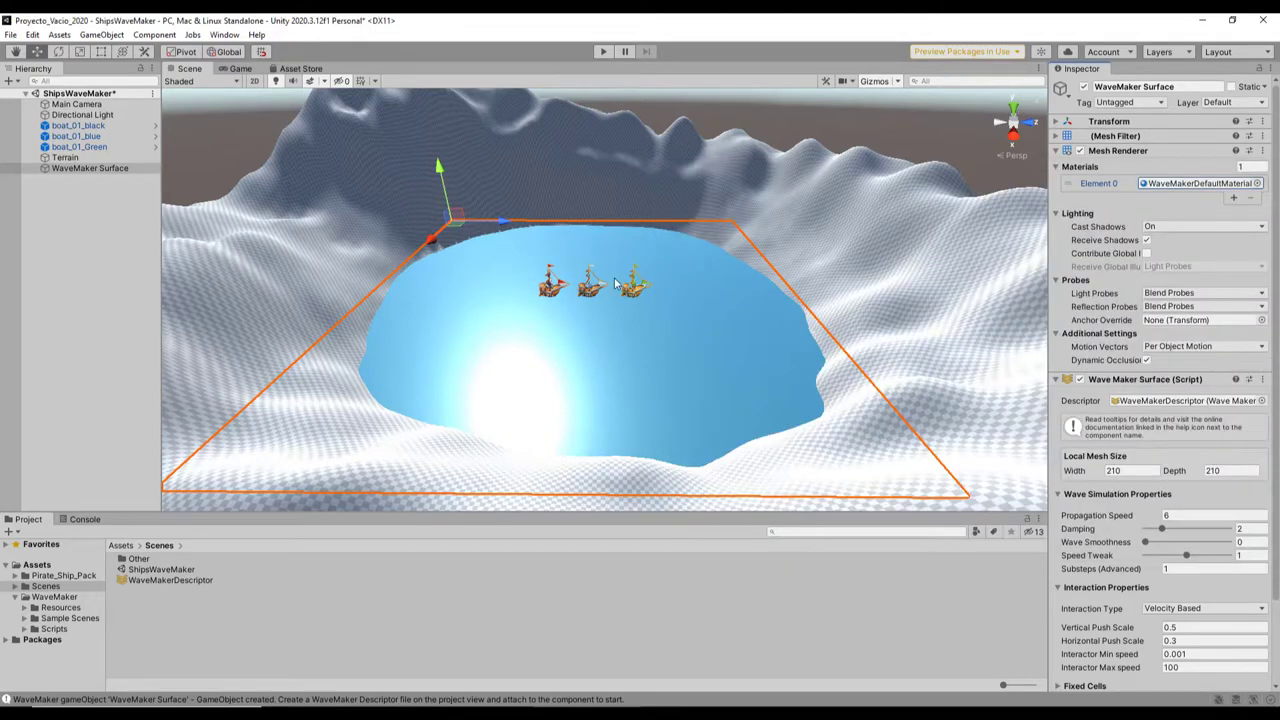
scroll(593, 282, up, 8)
right_drag(593, 282, 600, 303)
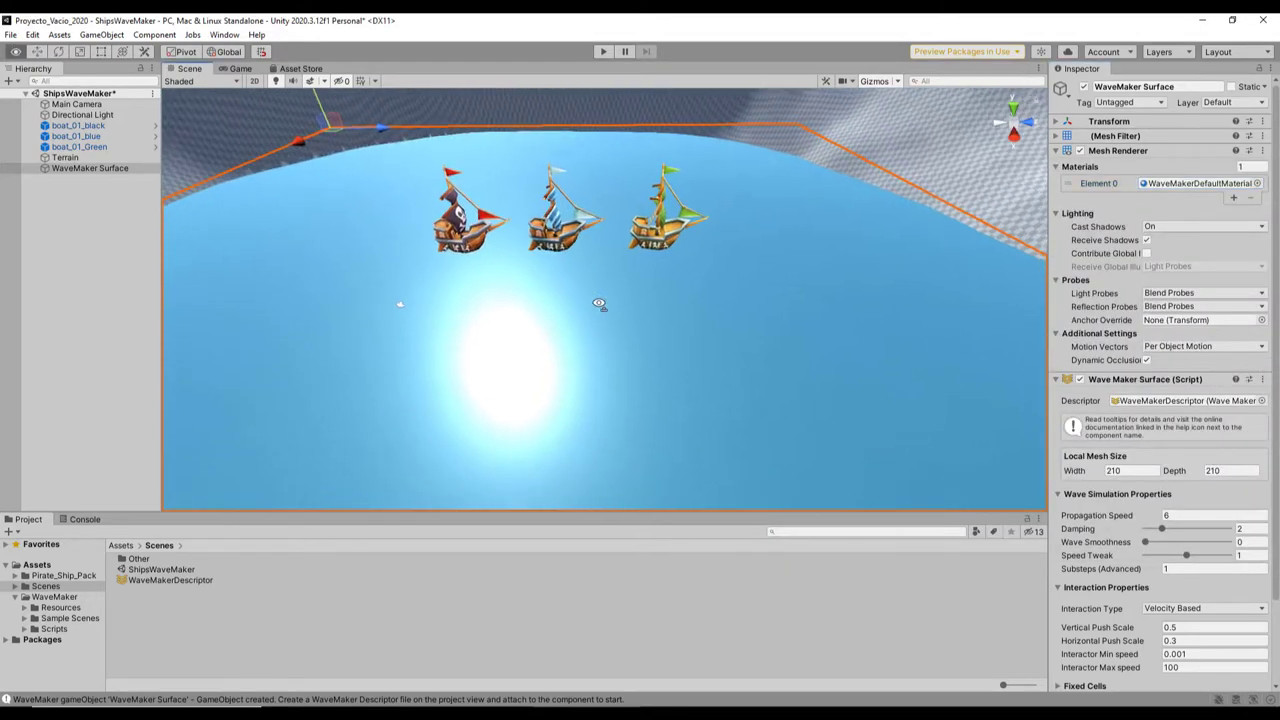
middle_drag(600, 303, 661, 285)
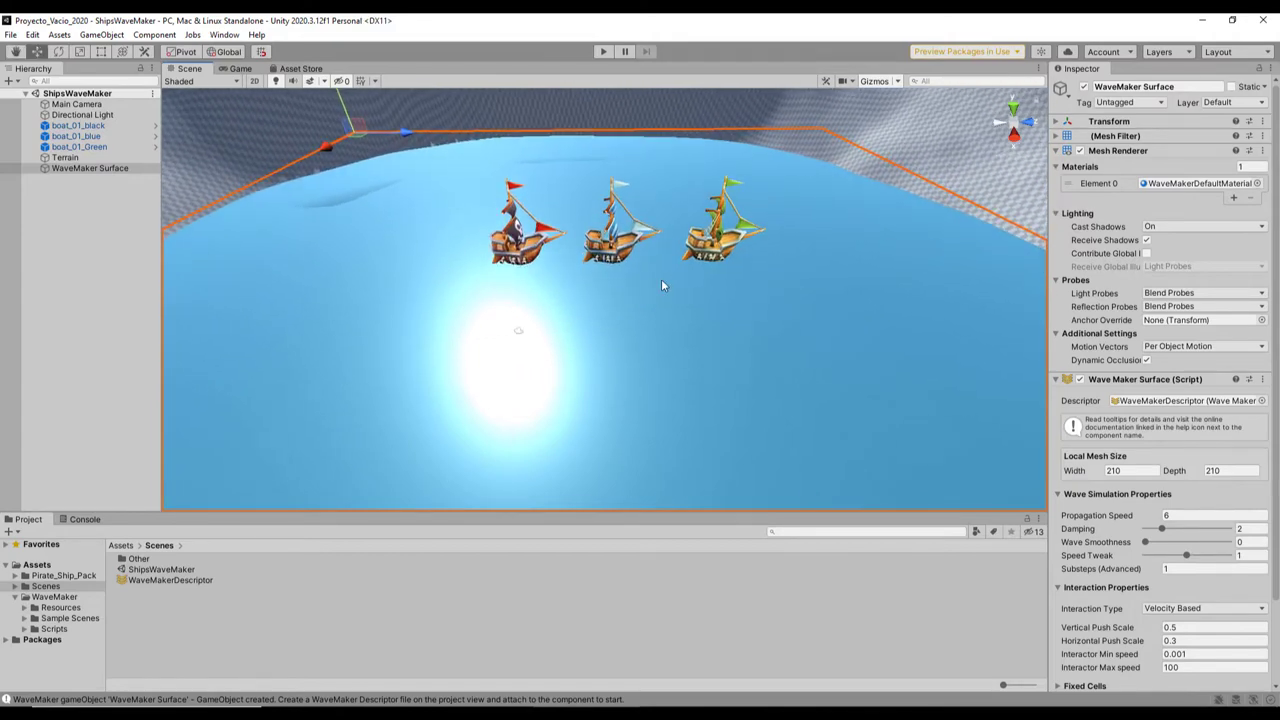
click(1140, 151)
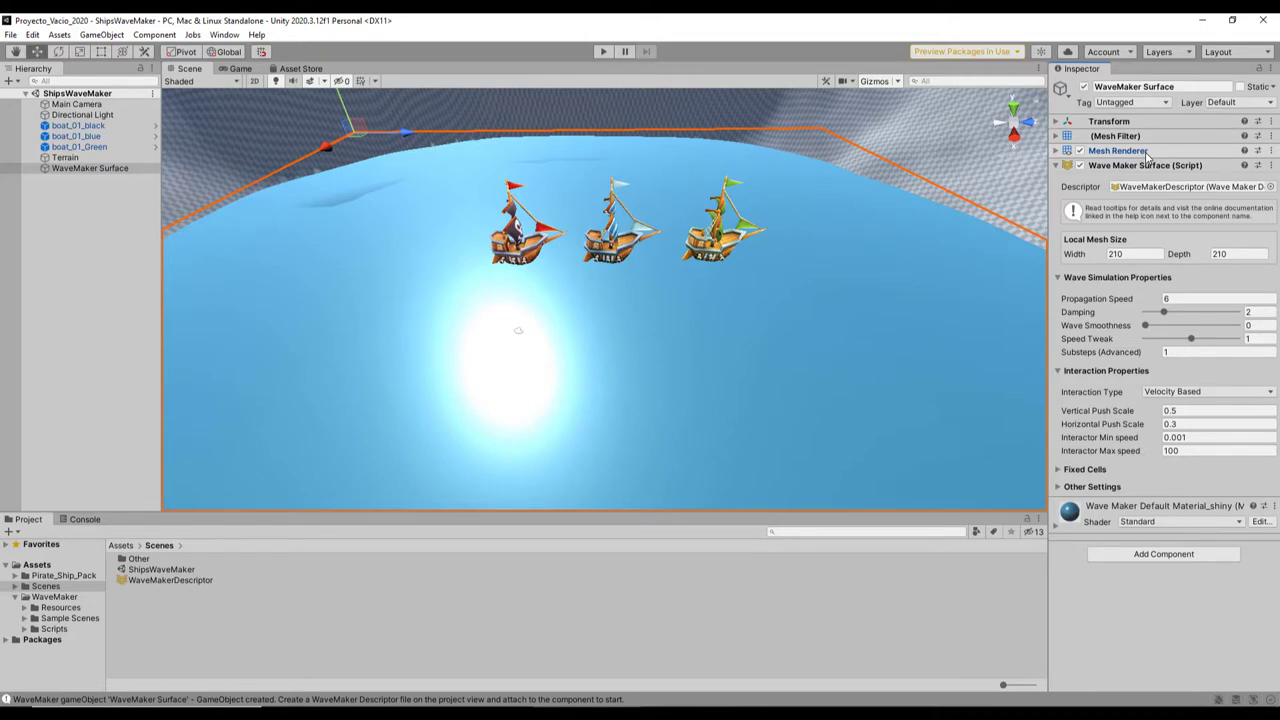
Step: Select the black, blue and green boats together and add a Sphere Collider to all three
click(103, 234)
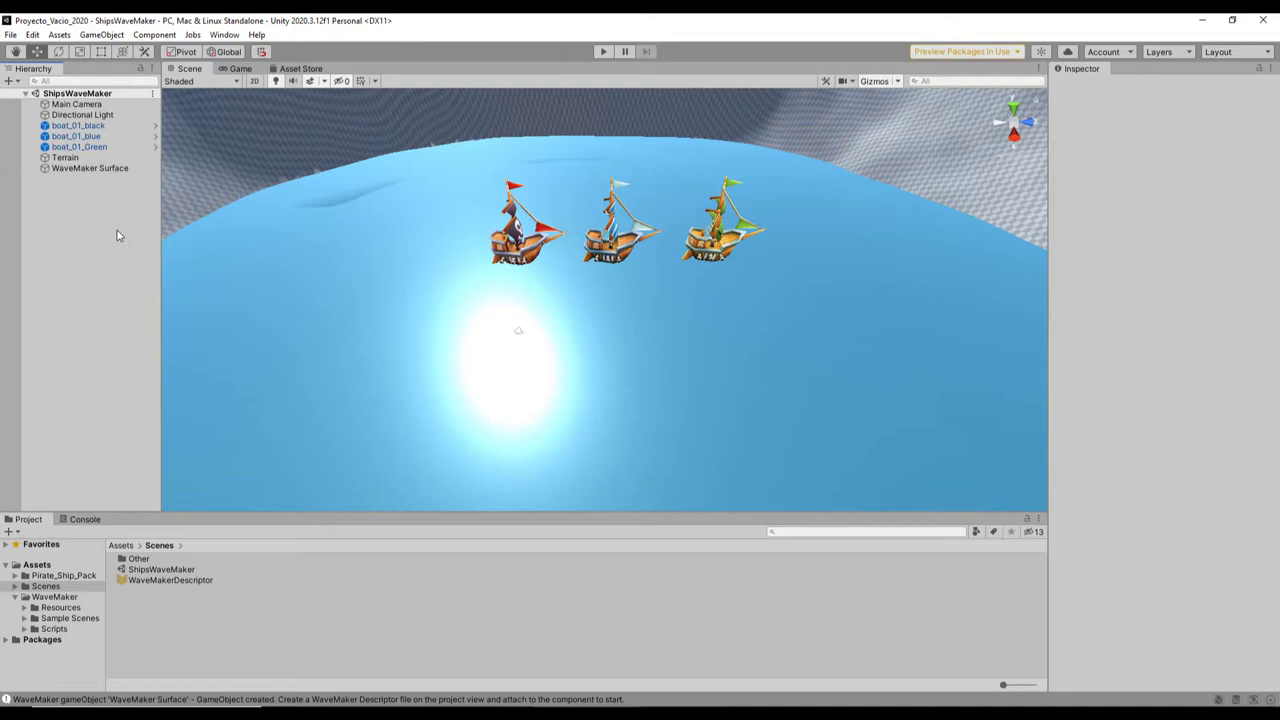
click(101, 127)
shift+click(116, 147)
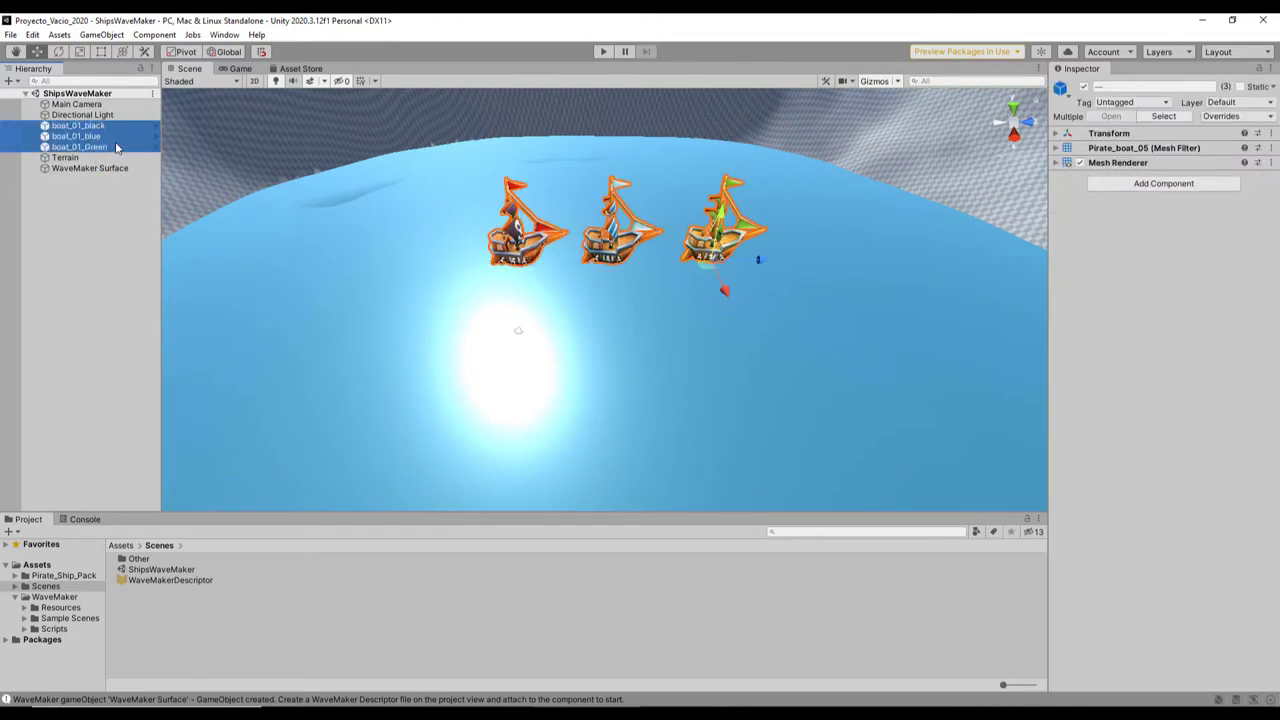
key(f)
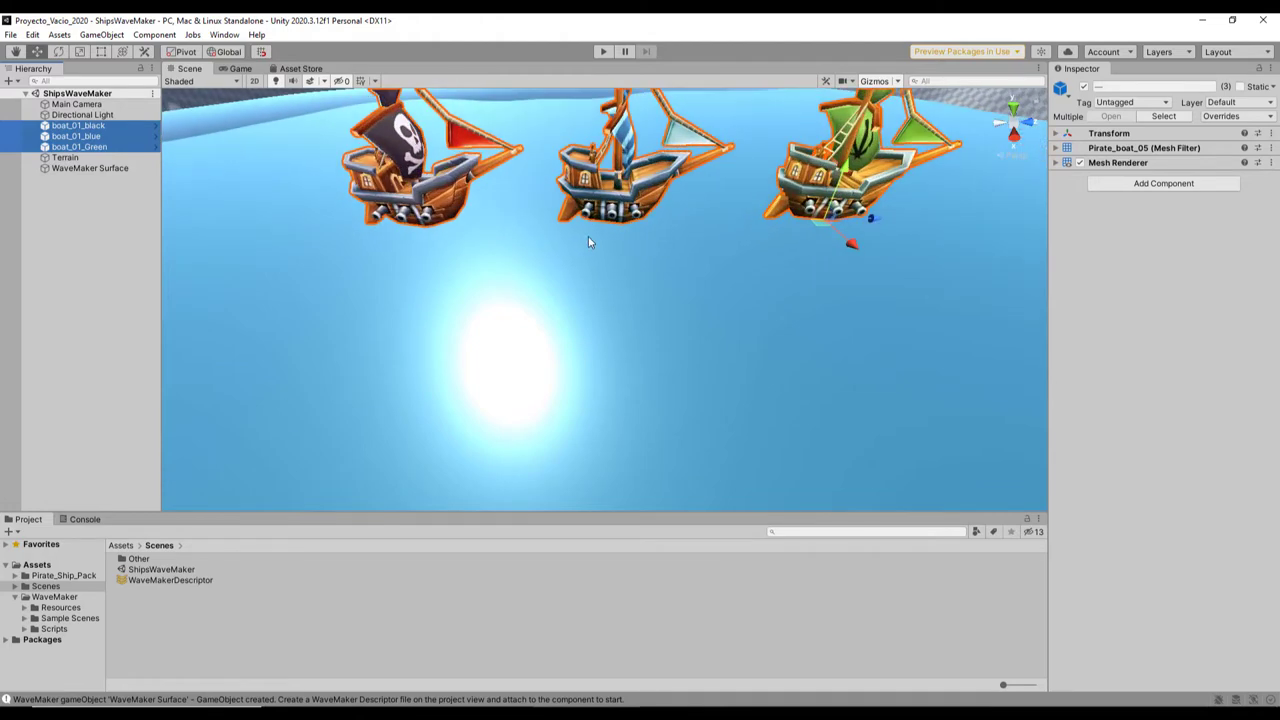
alt+drag(630, 288, 620, 204)
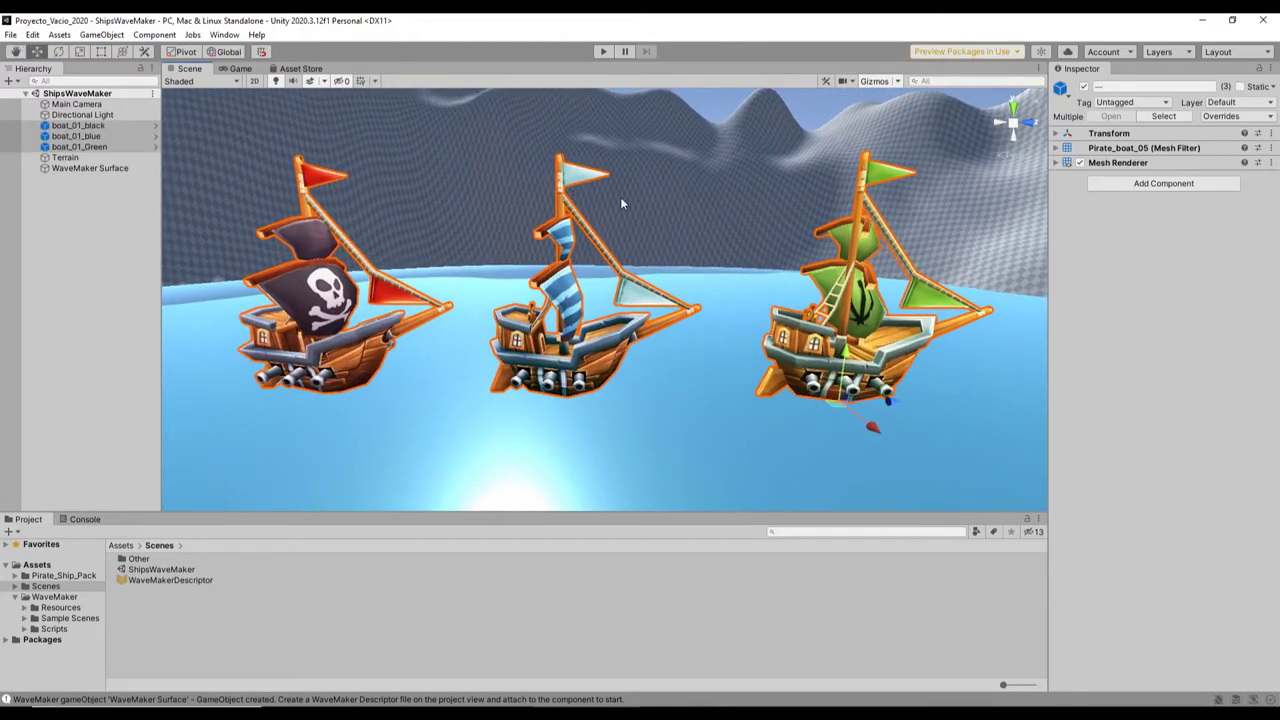
click(1165, 185)
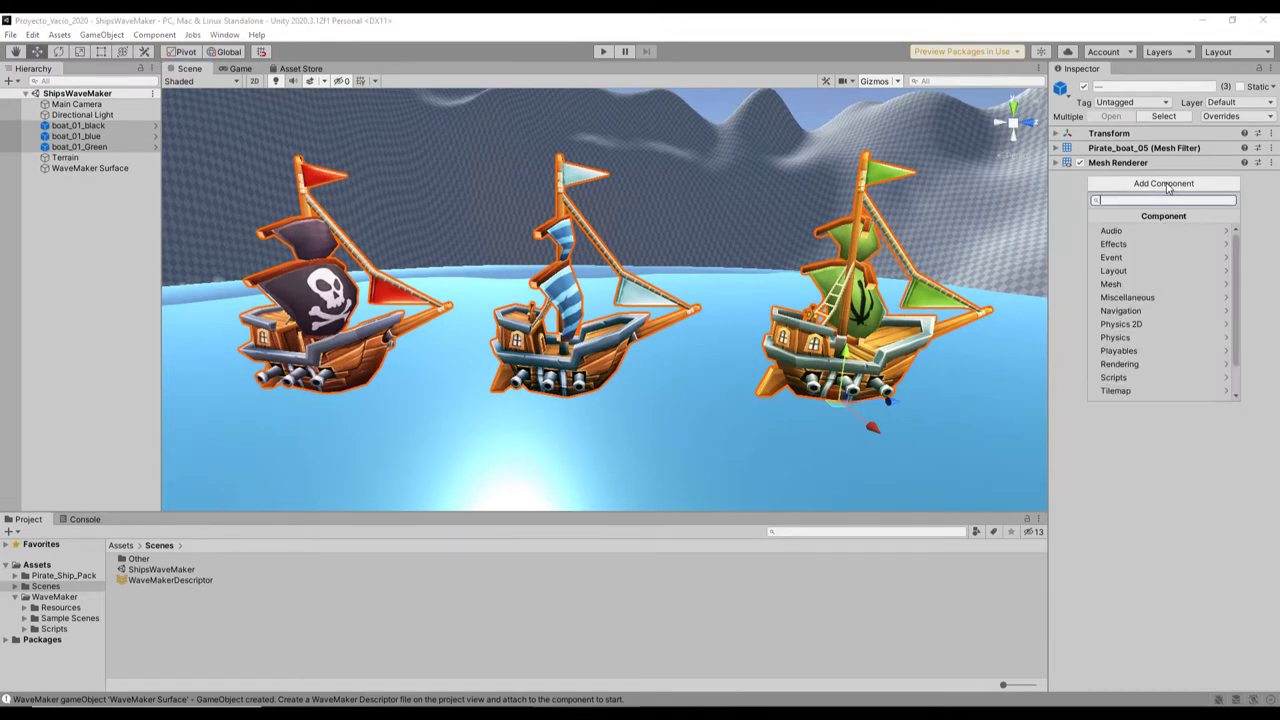
text(collider)
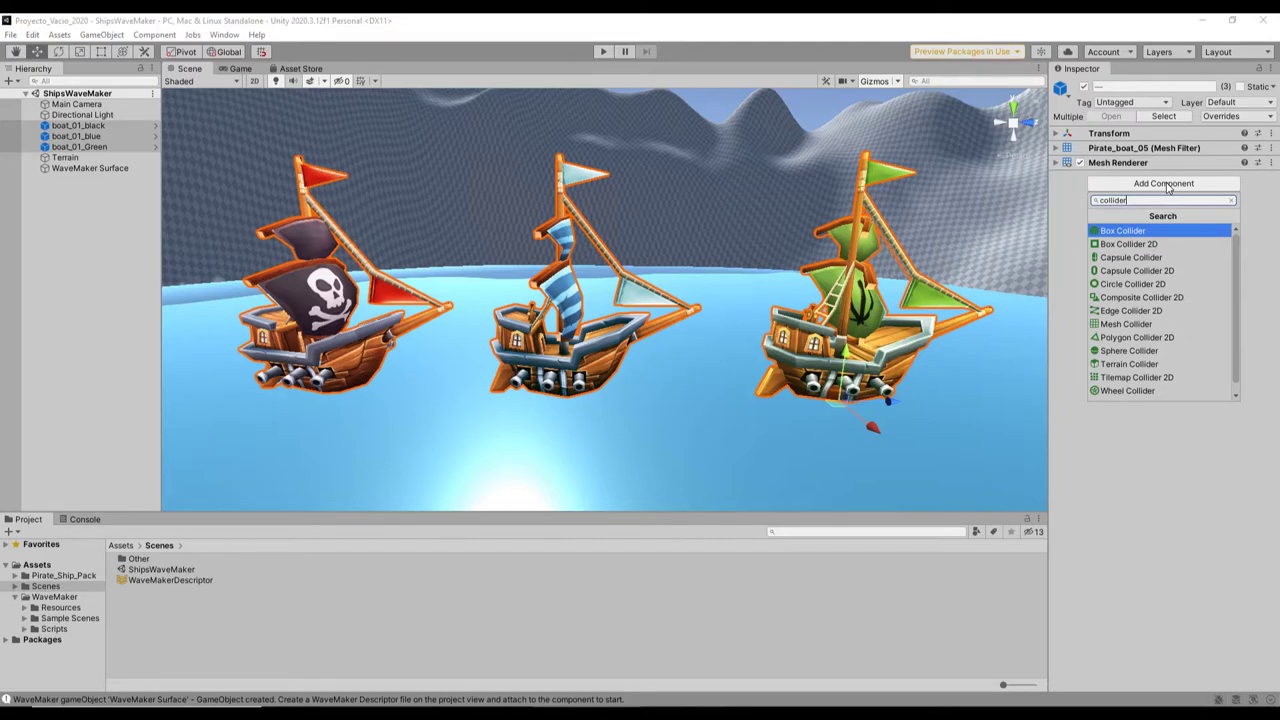
click(1160, 351)
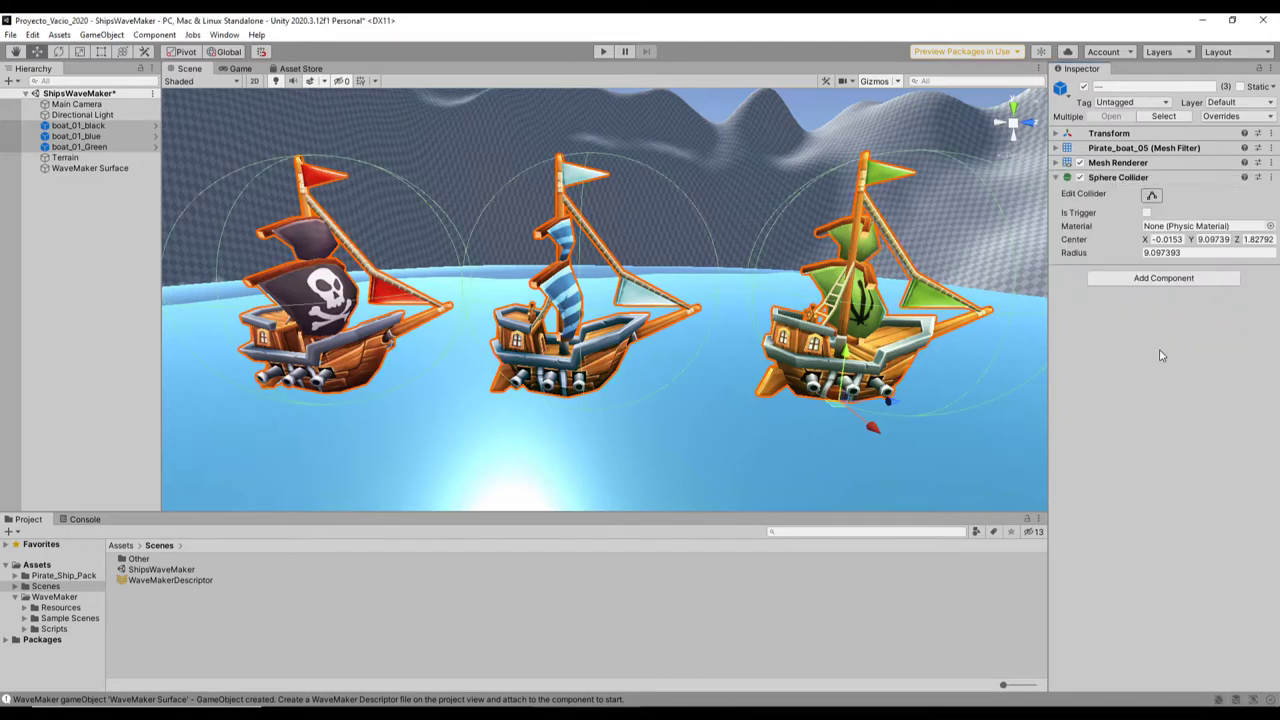
Step: Shrink the three boats' sphere colliders to radius 5.24 and move their centres to Y 5.32 and Z -0.72
scroll(1039, 322, down, 3)
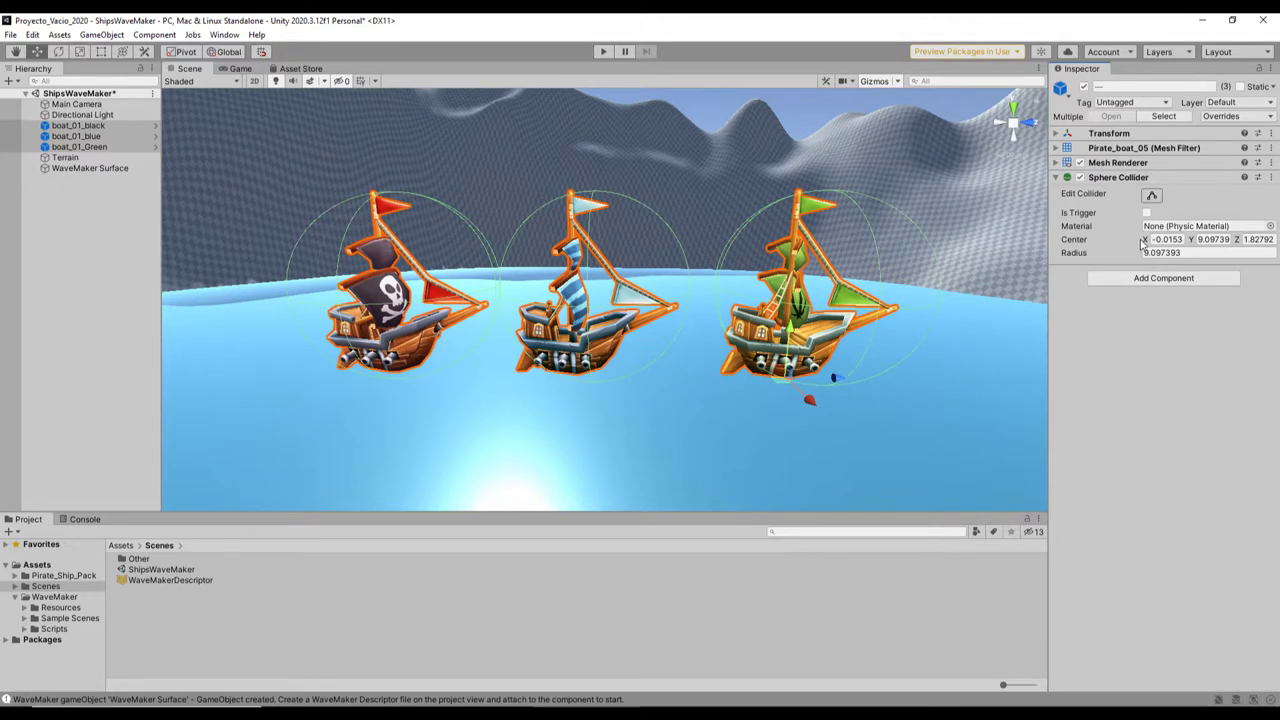
drag(1142, 250, 1047, 250)
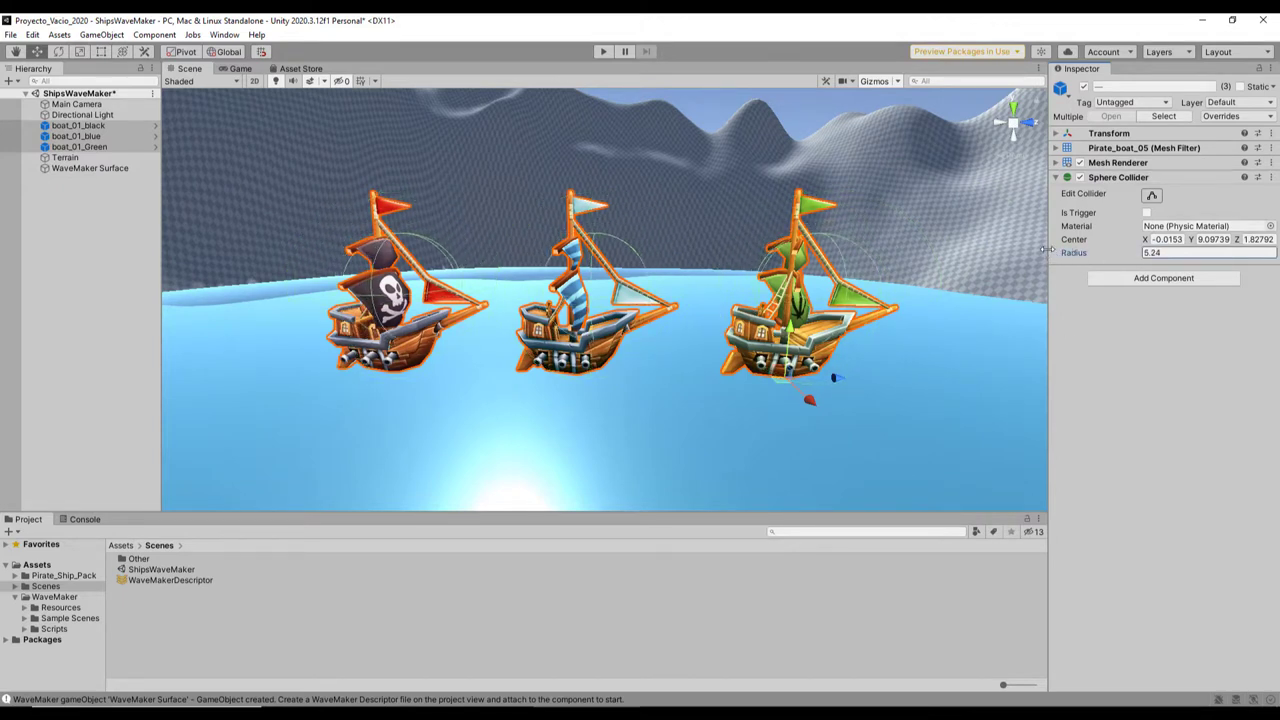
drag(1191, 243, 1150, 243)
drag(1237, 240, 1219, 241)
Step: Refine the sphere colliders around the hulls to radius 4.9 and centre Y 5.01
alt+drag(541, 393, 803, 353)
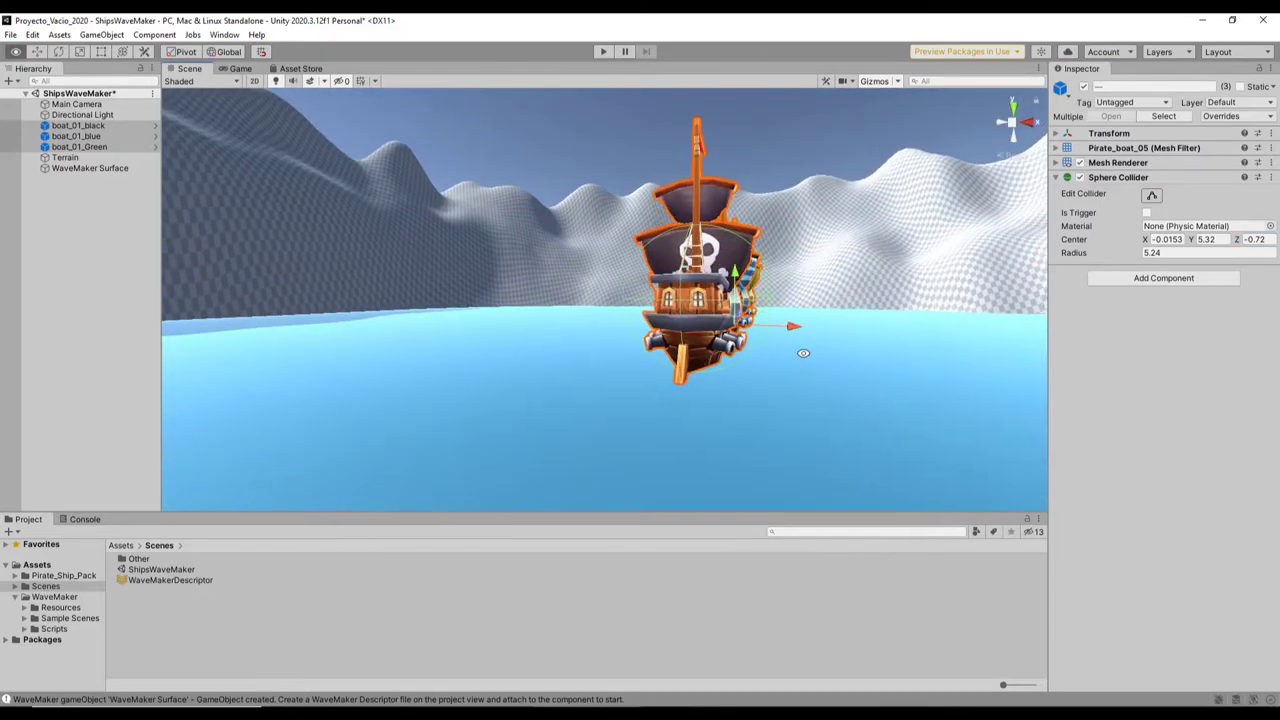
drag(1137, 254, 1123, 260)
alt+drag(950, 354, 697, 354)
drag(1191, 241, 1180, 241)
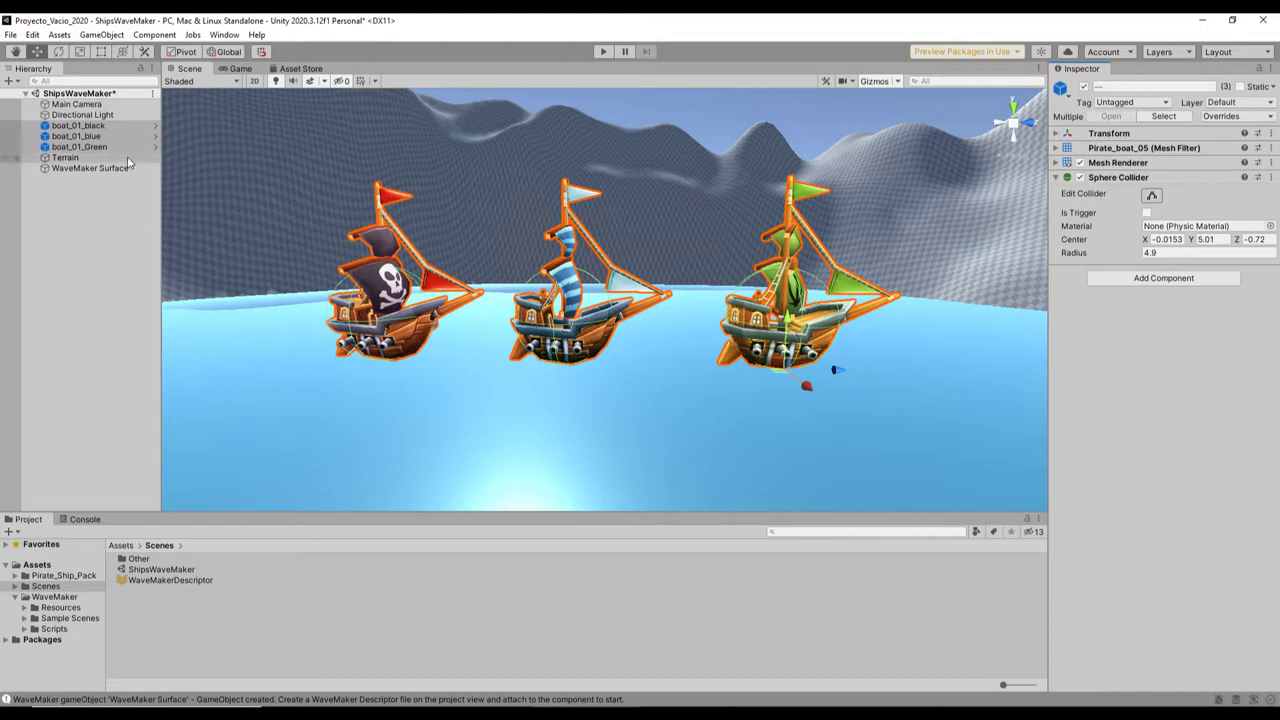
Step: Add a Rigidbody to the three selected boats and set its mass to 10
click(1140, 279)
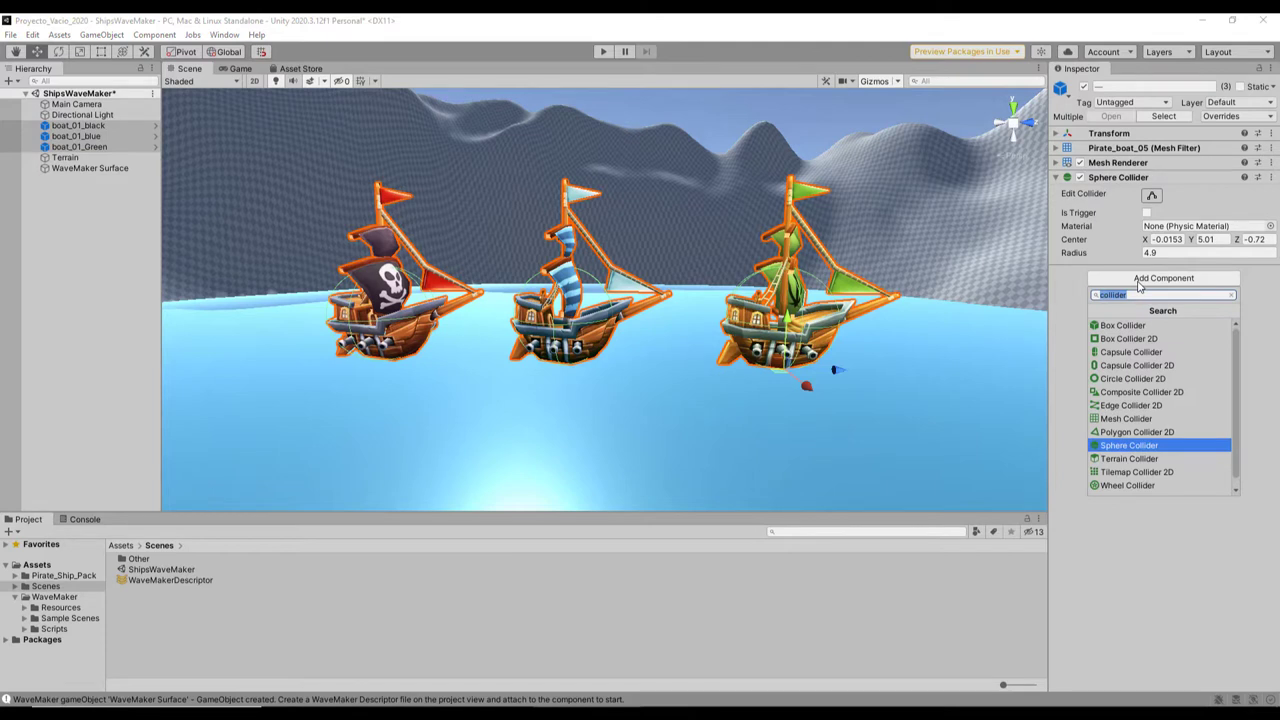
text(rigidbody)
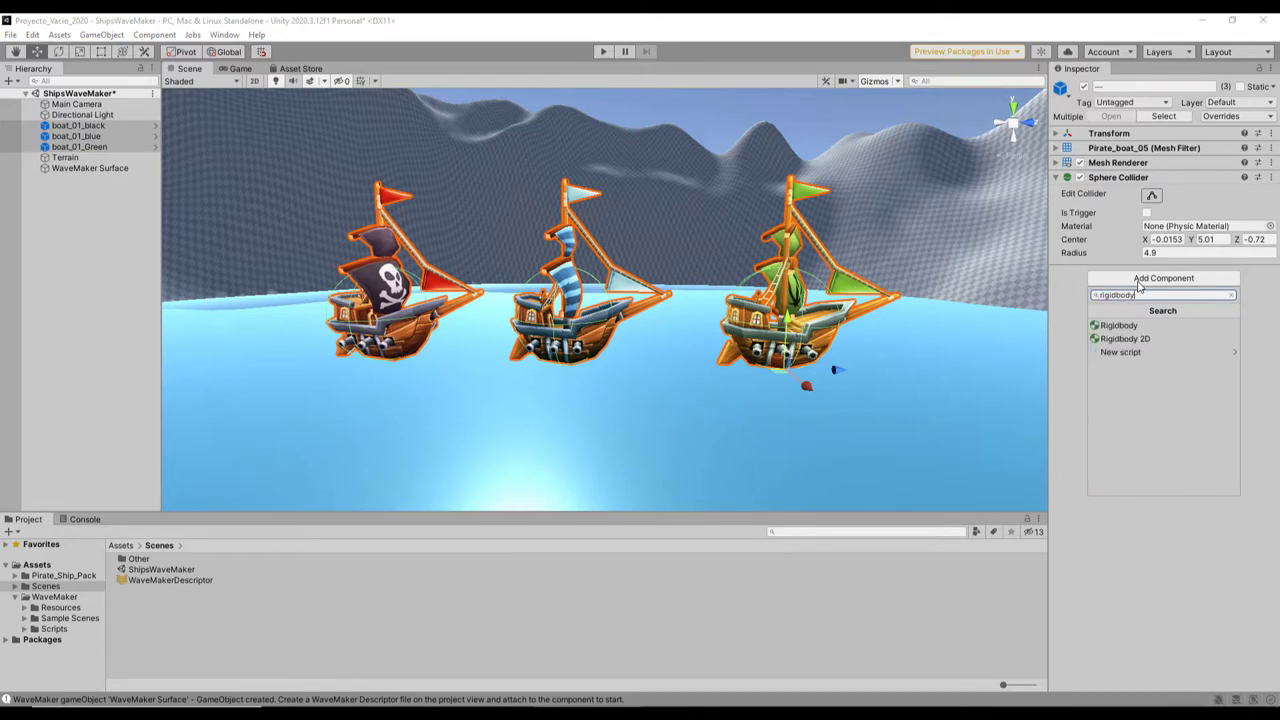
click(1120, 326)
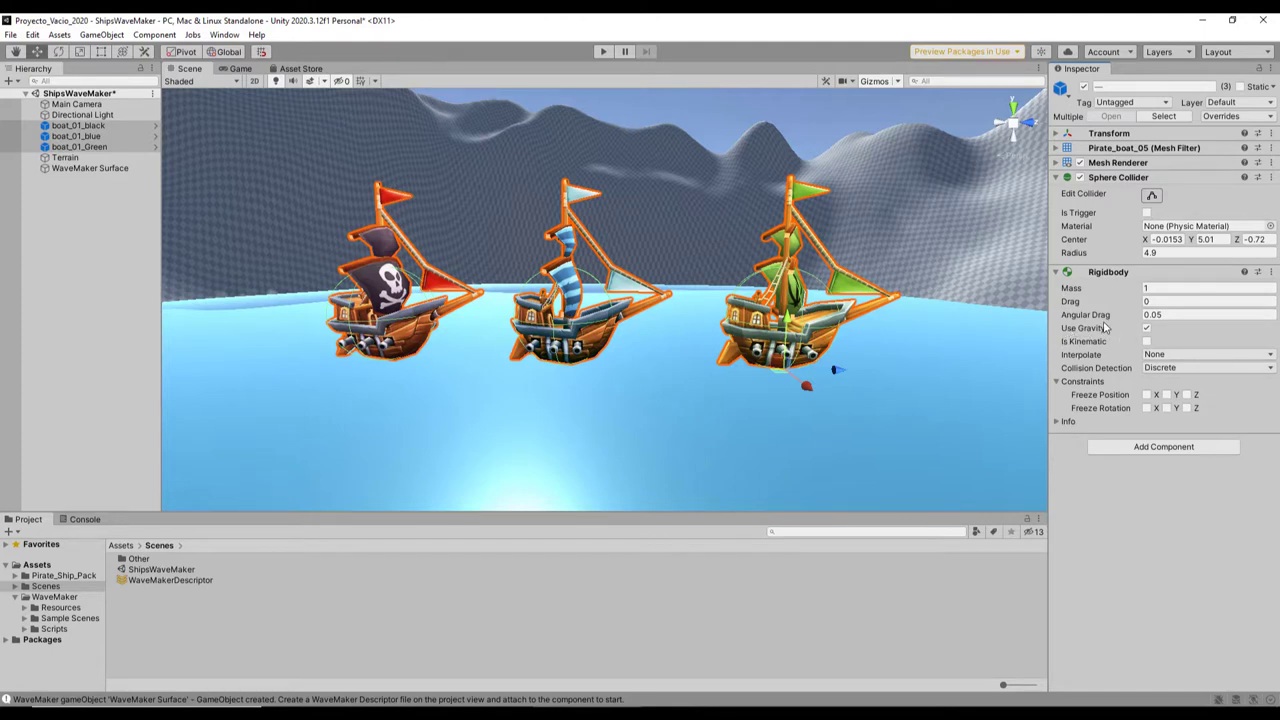
click(1165, 286)
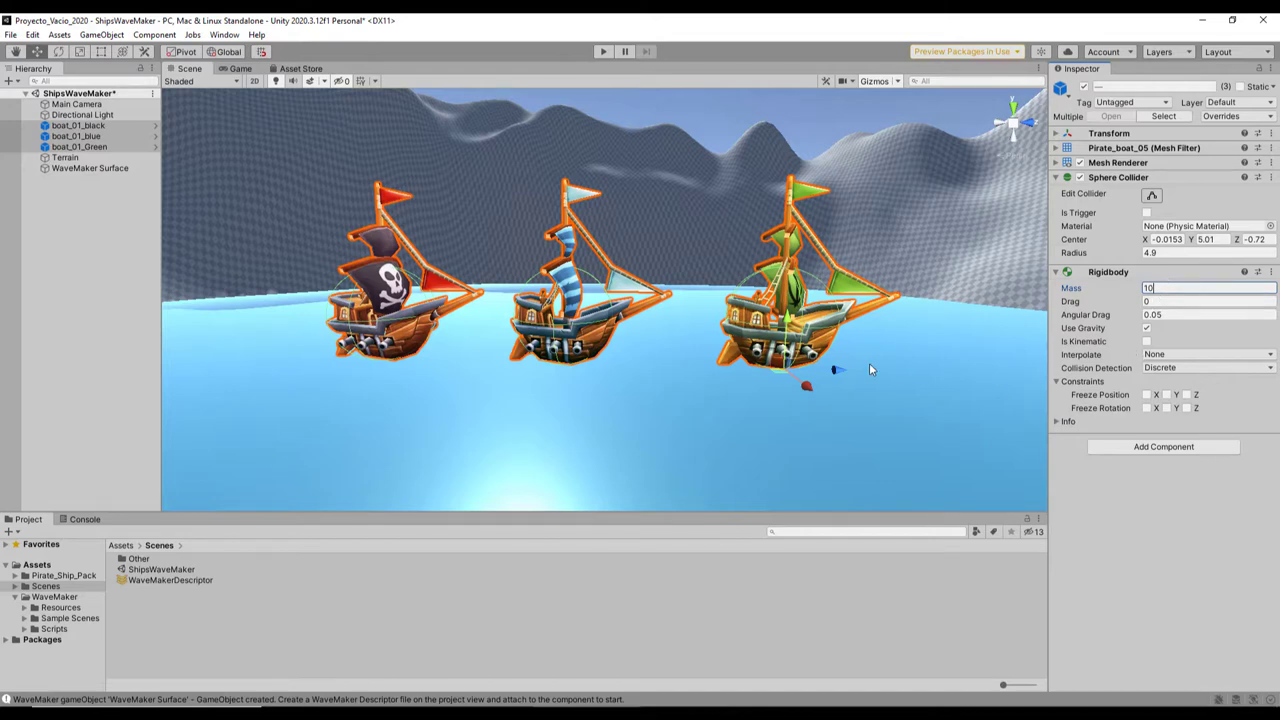
Step: Try tilting the green boat with the Rotate tool and freeze the X rotation of its Rigidbody
alt+drag(869, 370, 798, 392)
click(760, 378)
key(e)
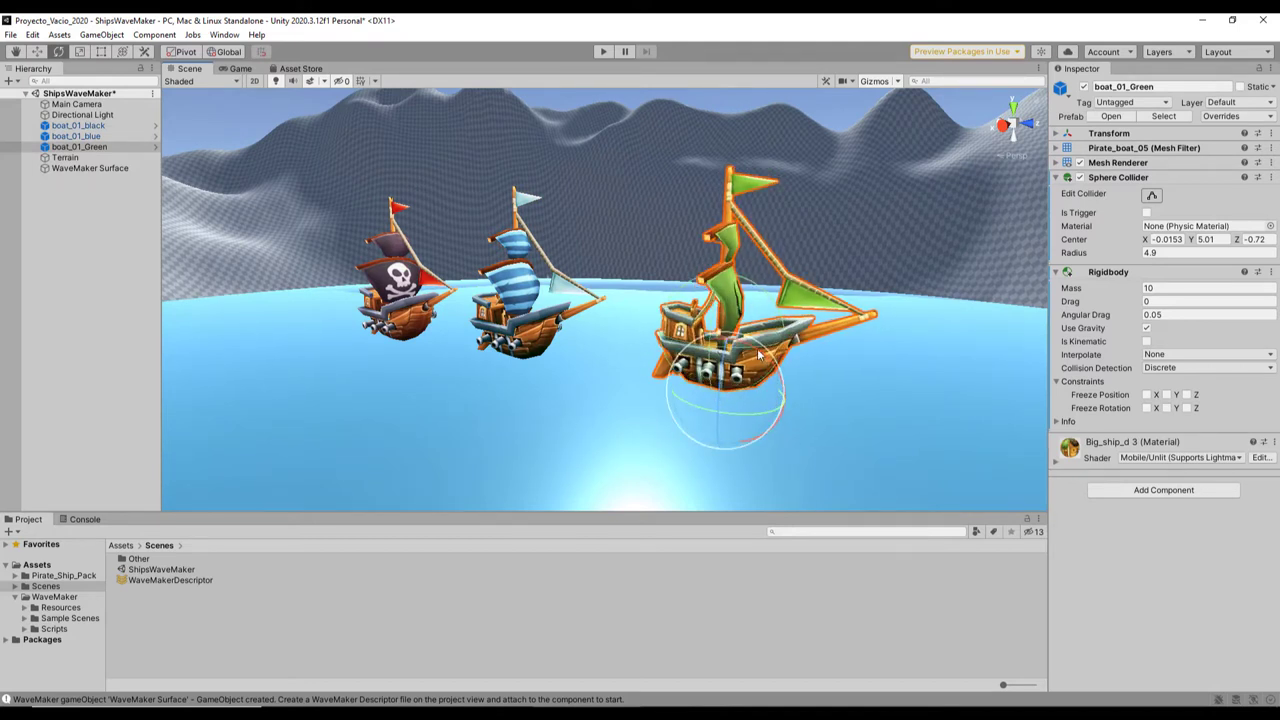
drag(758, 355, 813, 387)
click(1147, 409)
click(1147, 409)
Step: Freeze the X rotation of the blue and black boats' Rigidbodies
click(76, 136)
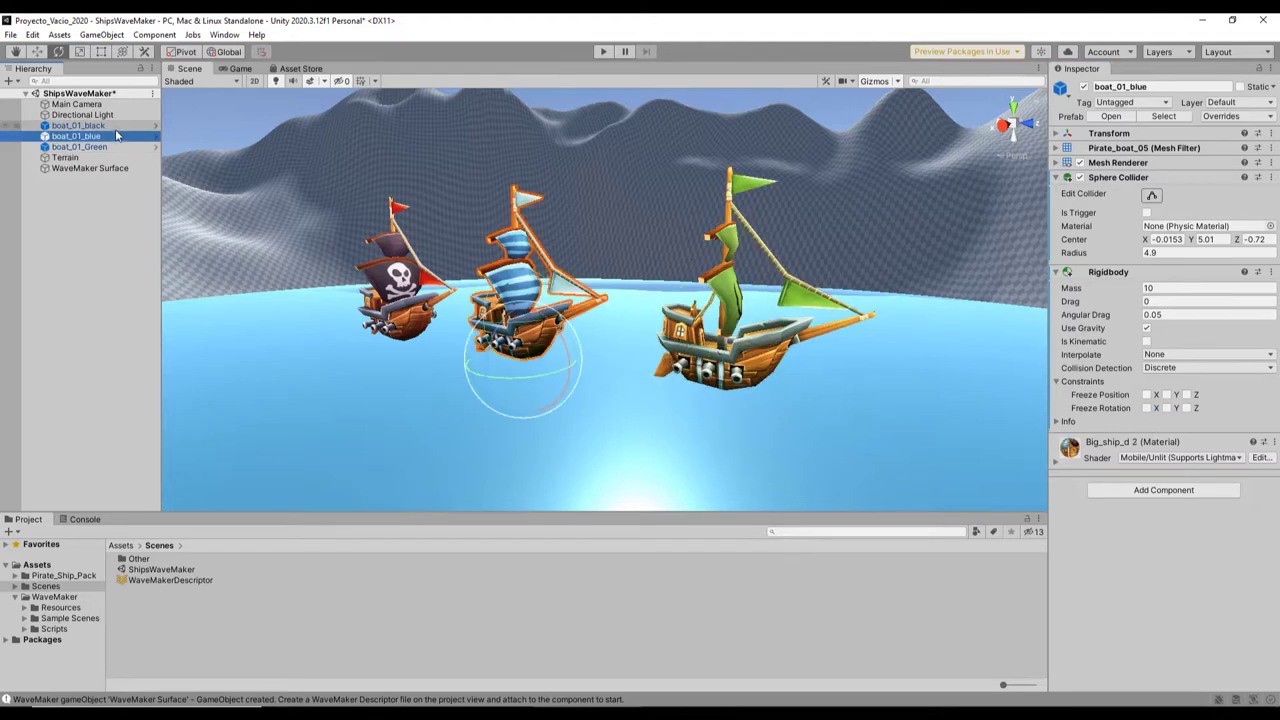
ctrl+click(78, 125)
click(1147, 408)
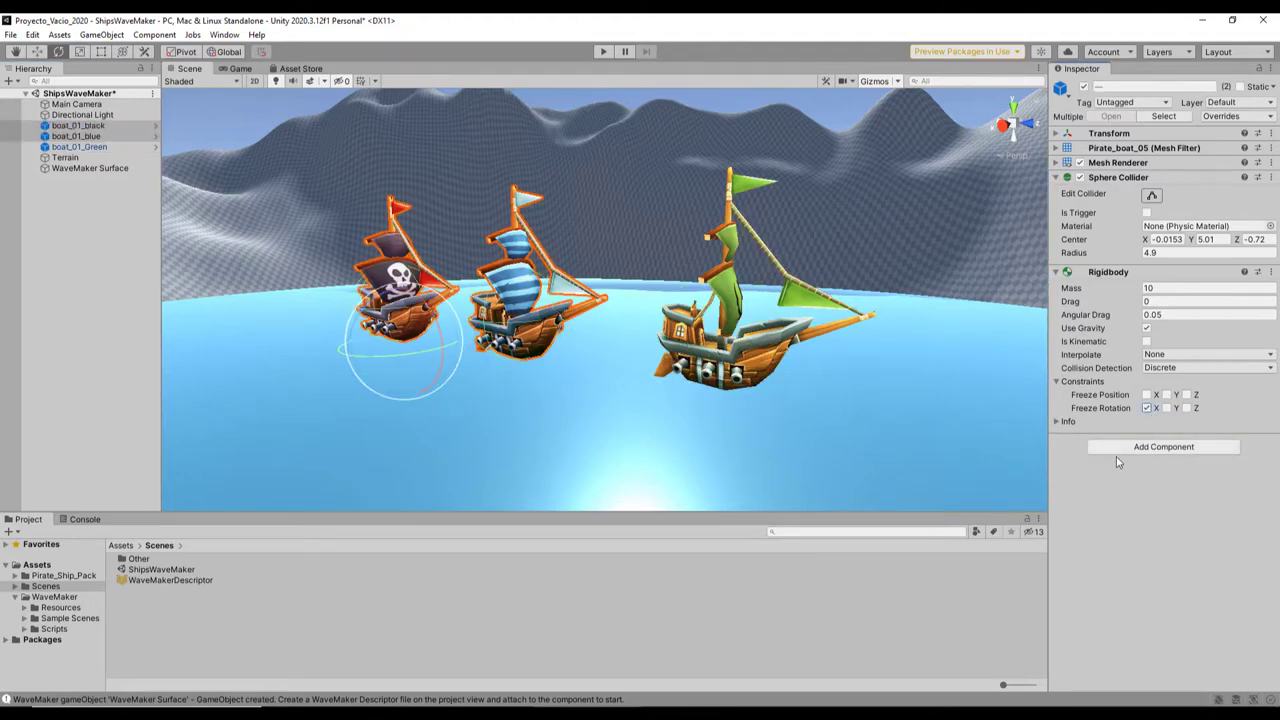
Step: Examine the WaveMaker Surface's mesh density in Shaded Wireframe mode and return the scene view to Shaded
scroll(651, 429, down, 5)
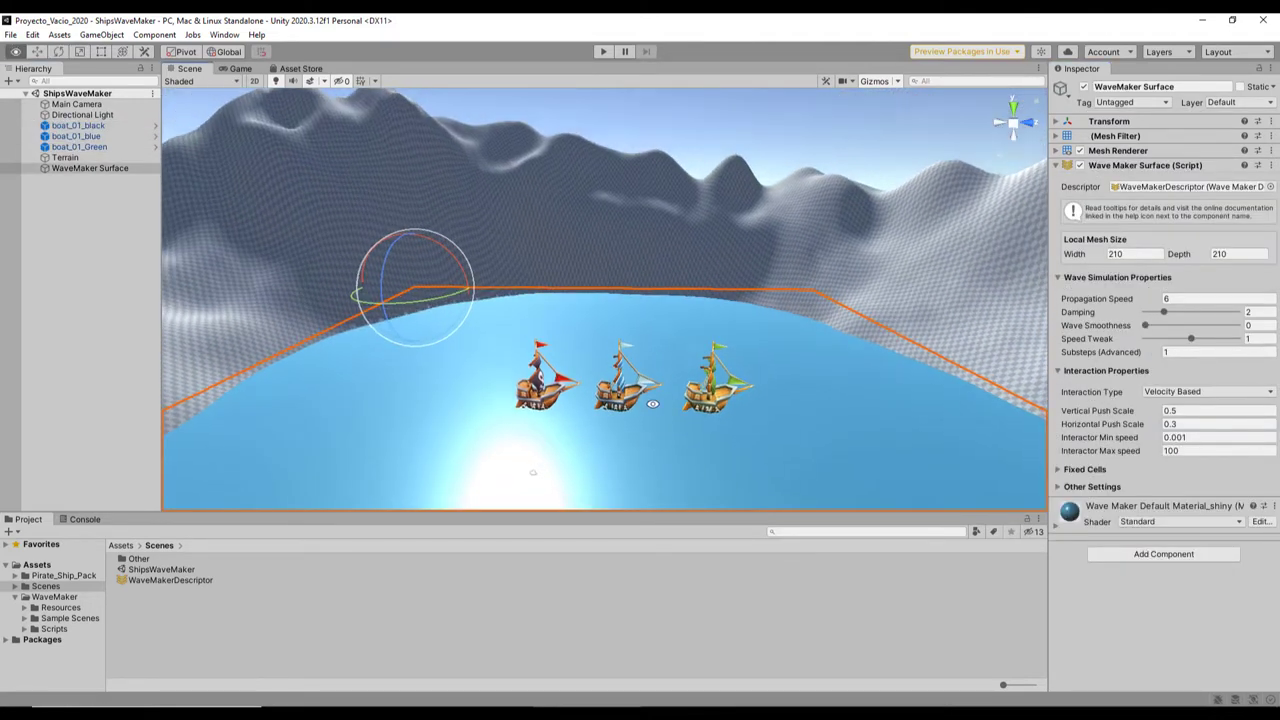
alt+drag(651, 403, 663, 323)
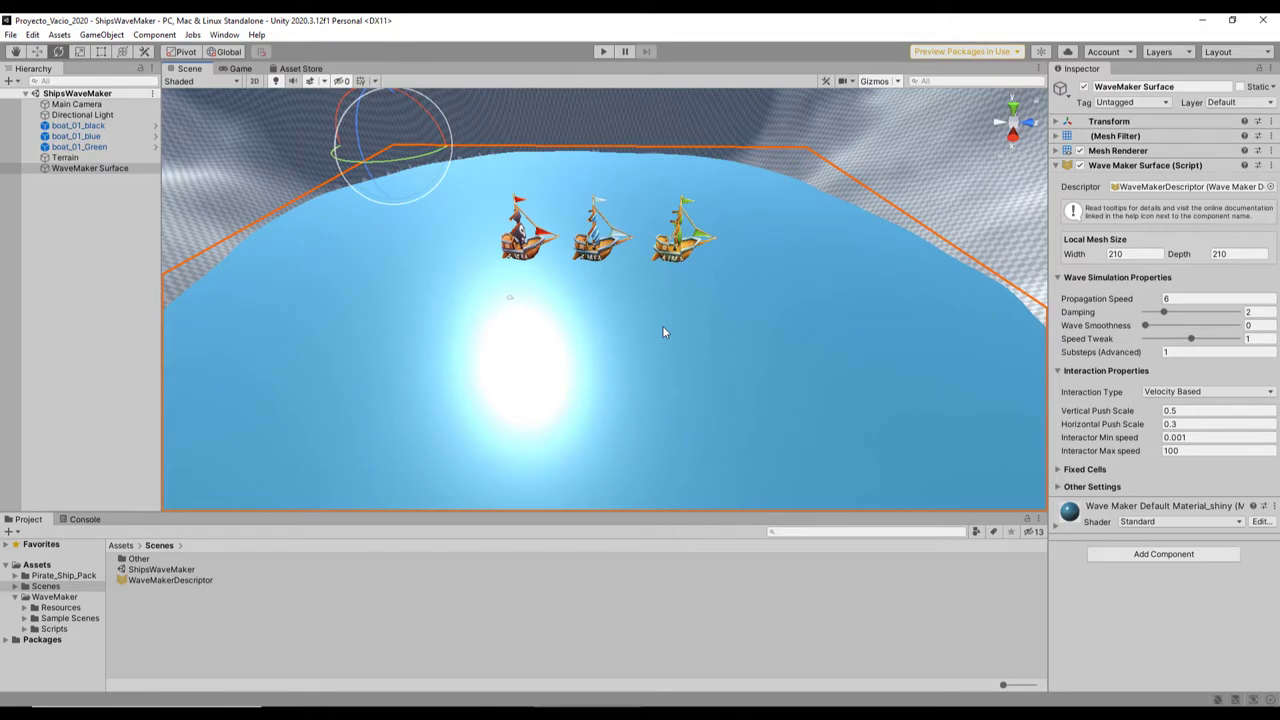
click(205, 80)
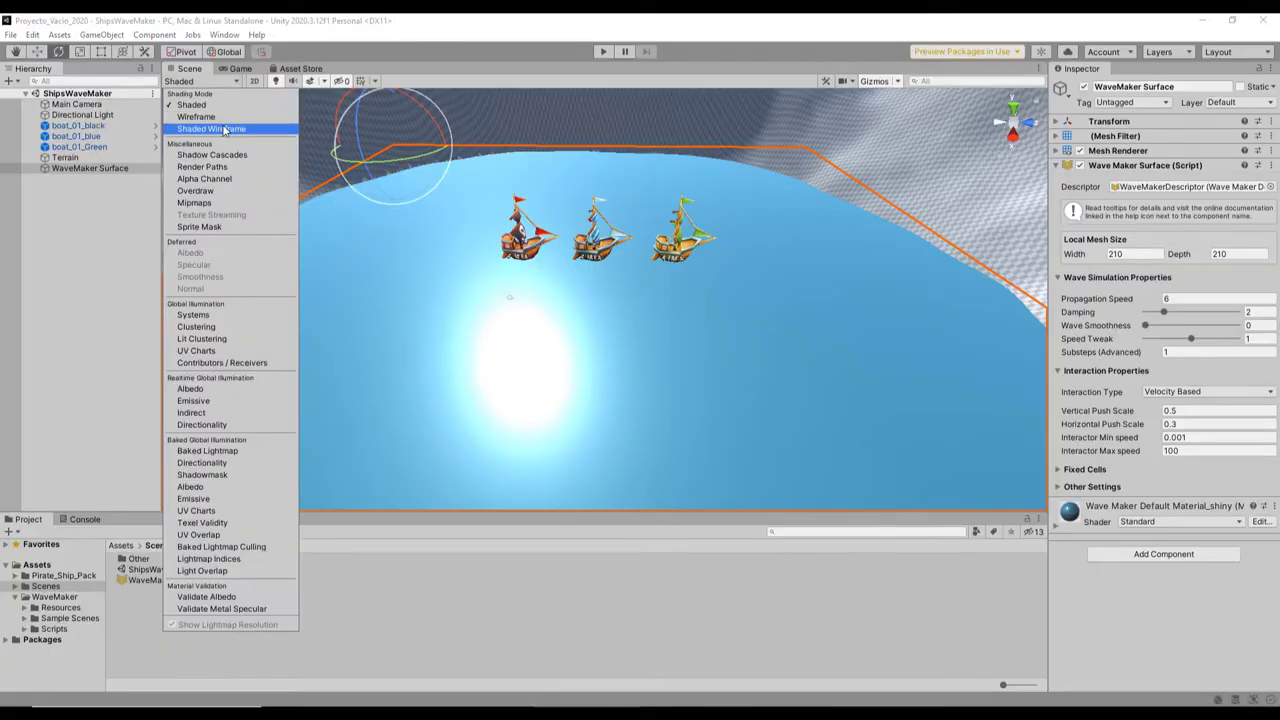
click(224, 129)
mouse_move(612, 321)
alt+mouse_down()
mouse_move(654, 377)
mouse_move(839, 399)
mouse_move(698, 400)
mouse_move(642, 332)
alt+mouse_up()
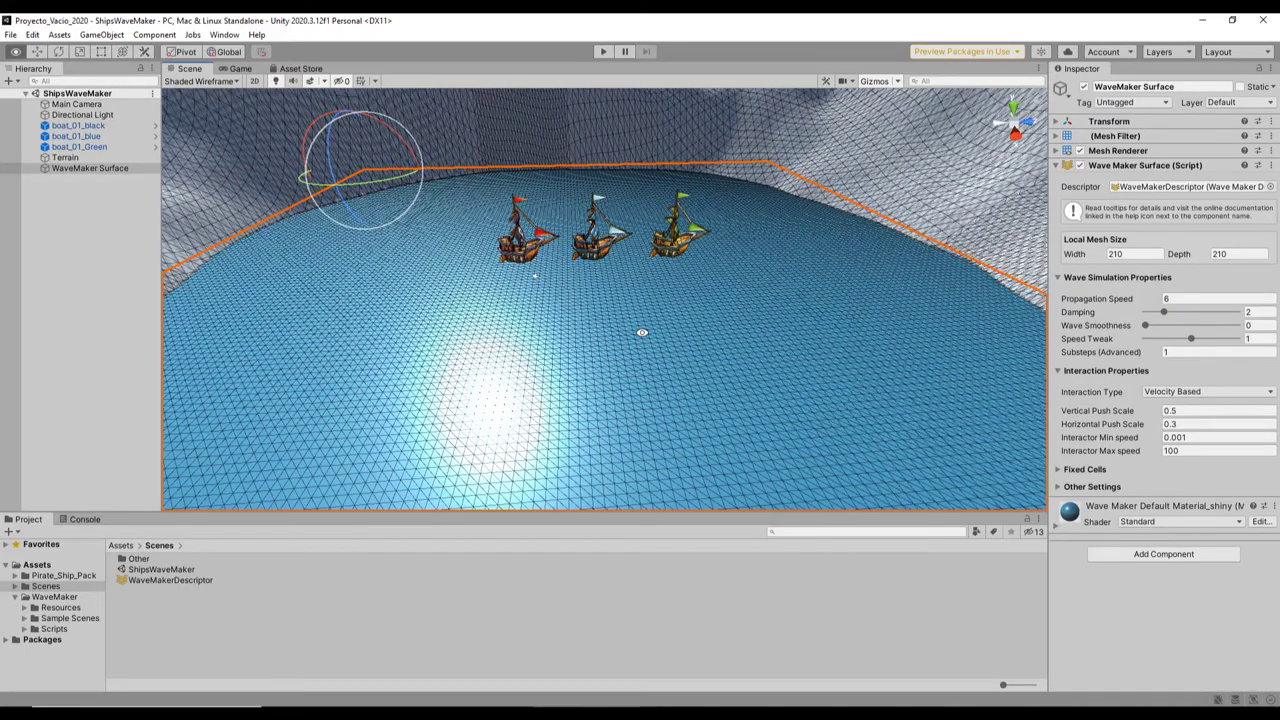
alt+drag(642, 332, 620, 310)
click(203, 81)
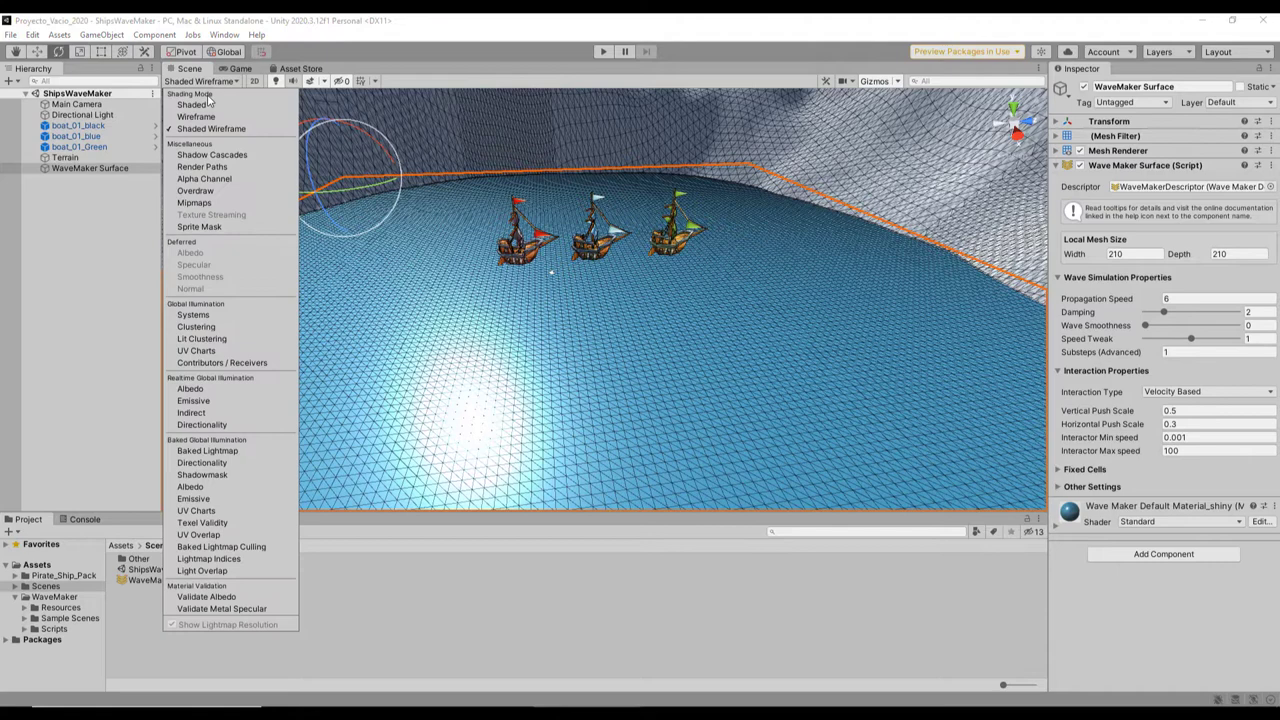
click(195, 104)
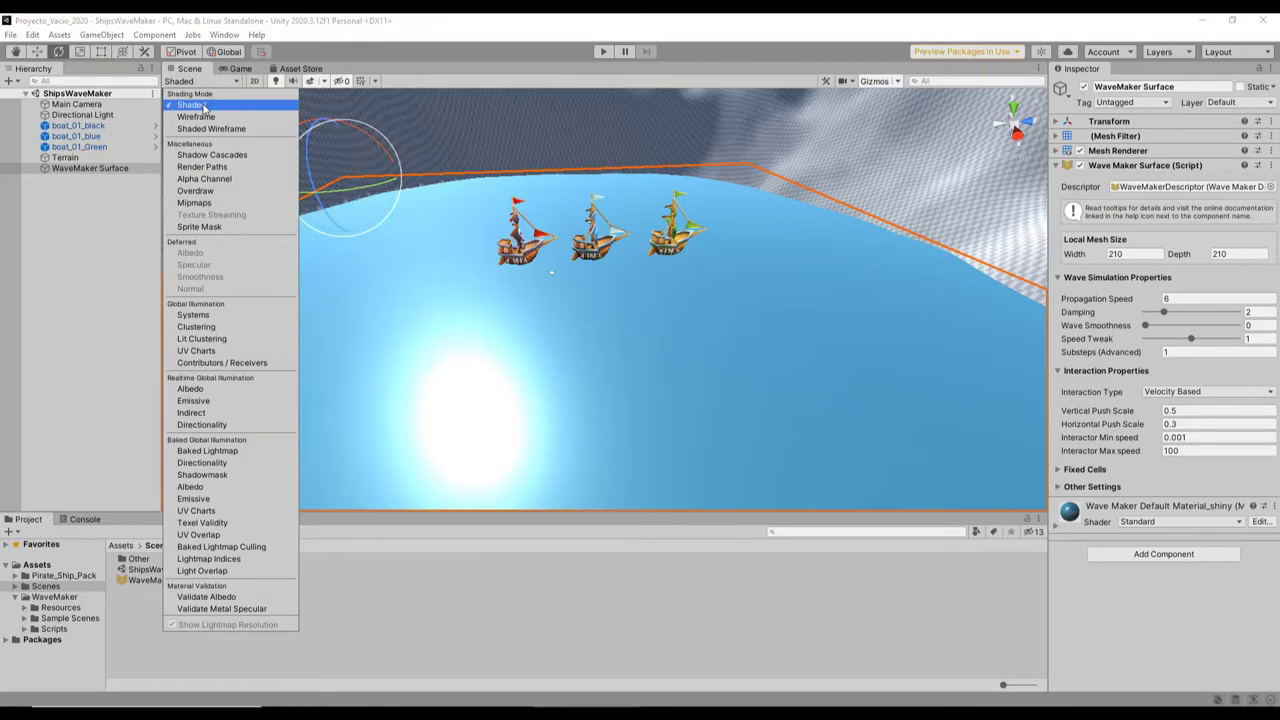
Step: Play the scene, inspect how the boats behave on the water in the Scene view, and stop playback
click(603, 52)
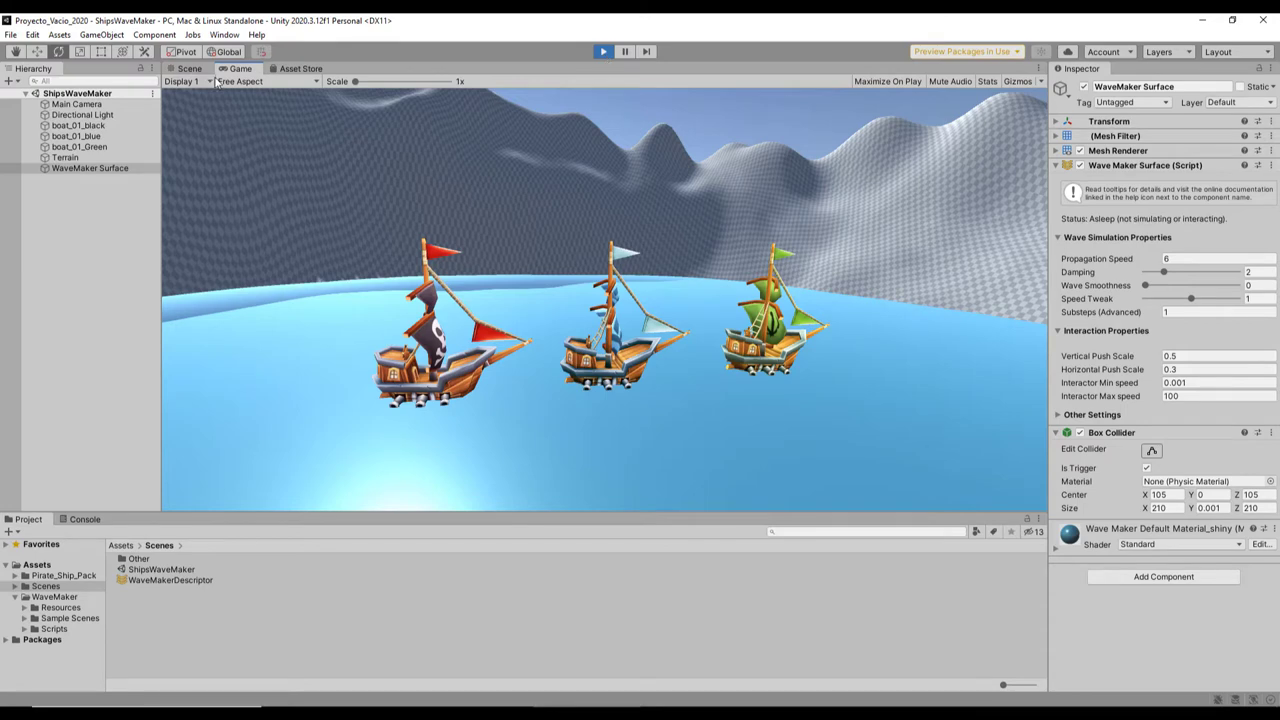
click(190, 68)
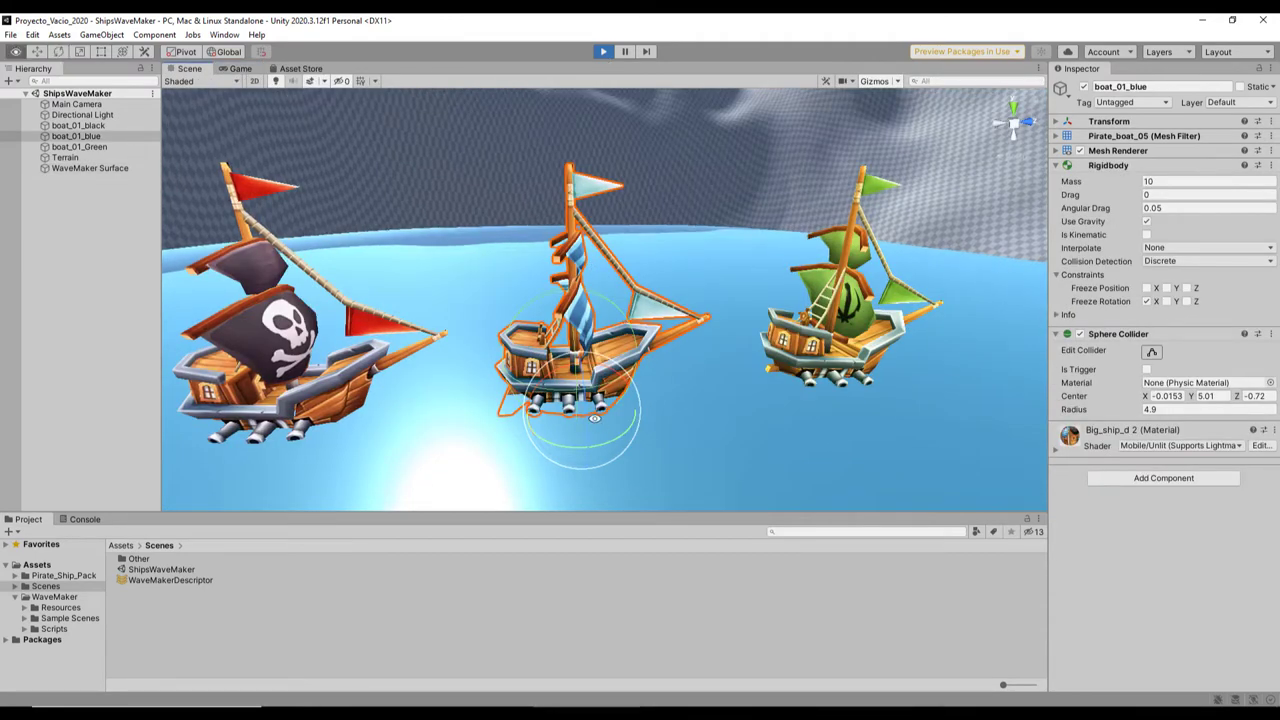
alt+drag(611, 282, 615, 222)
middle_drag(625, 380, 652, 272)
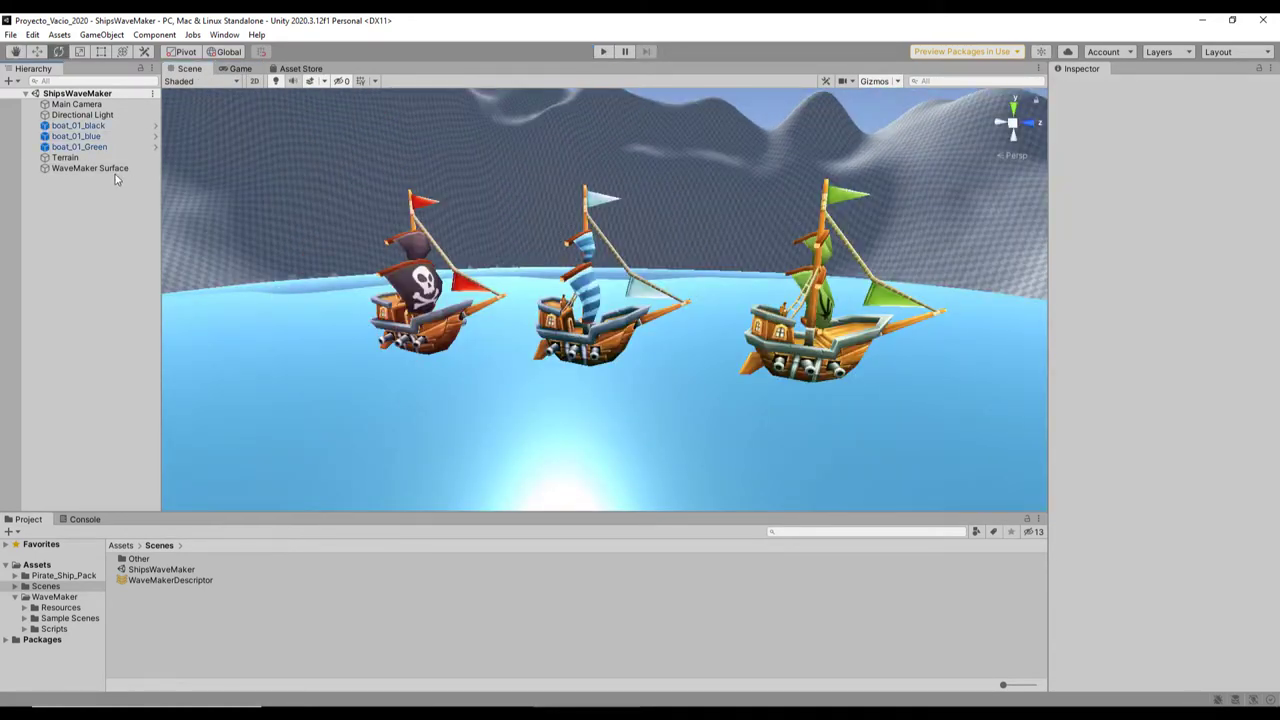
Step: Set the WaveMaker Surface's Interaction Type to Occupancy Based
click(115, 171)
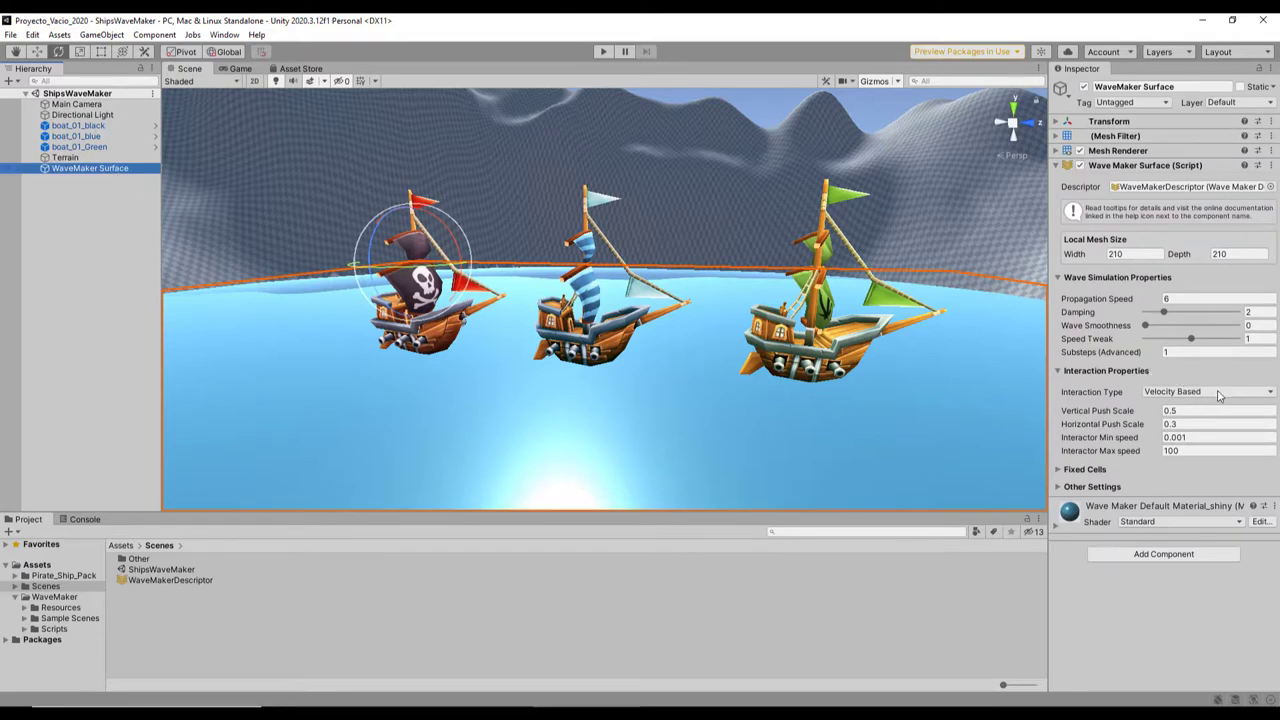
click(1218, 394)
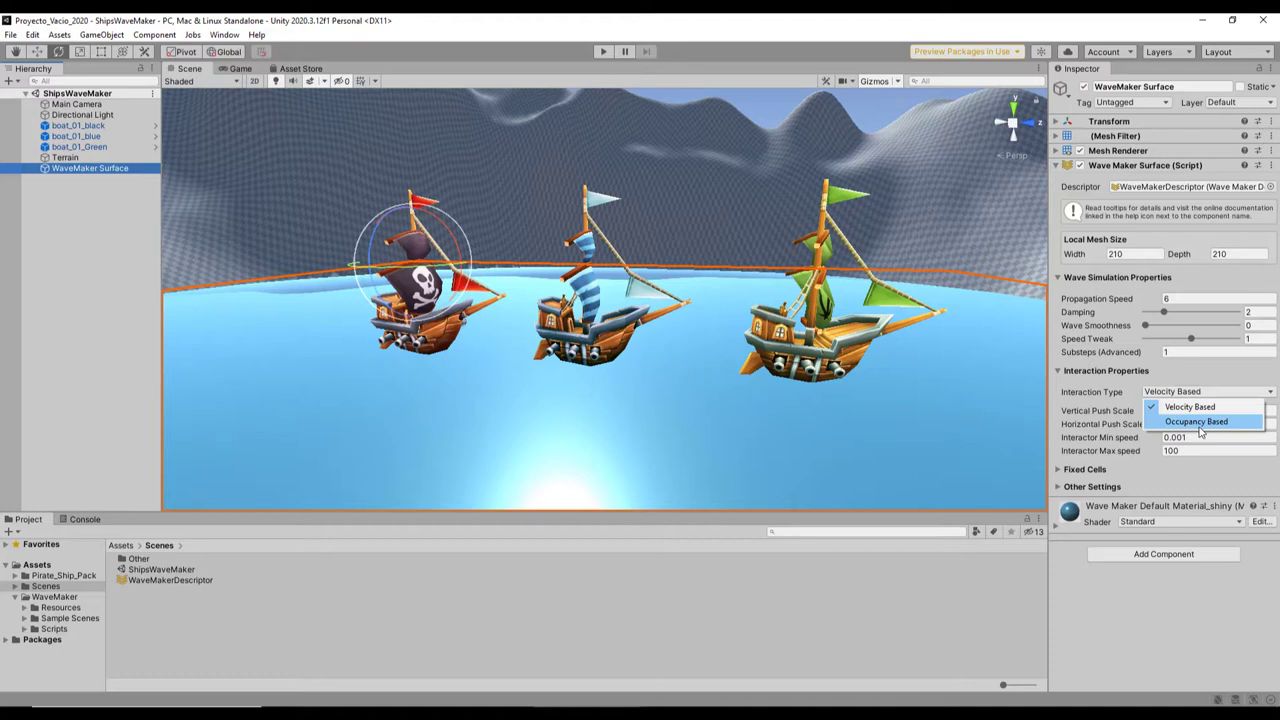
click(1196, 421)
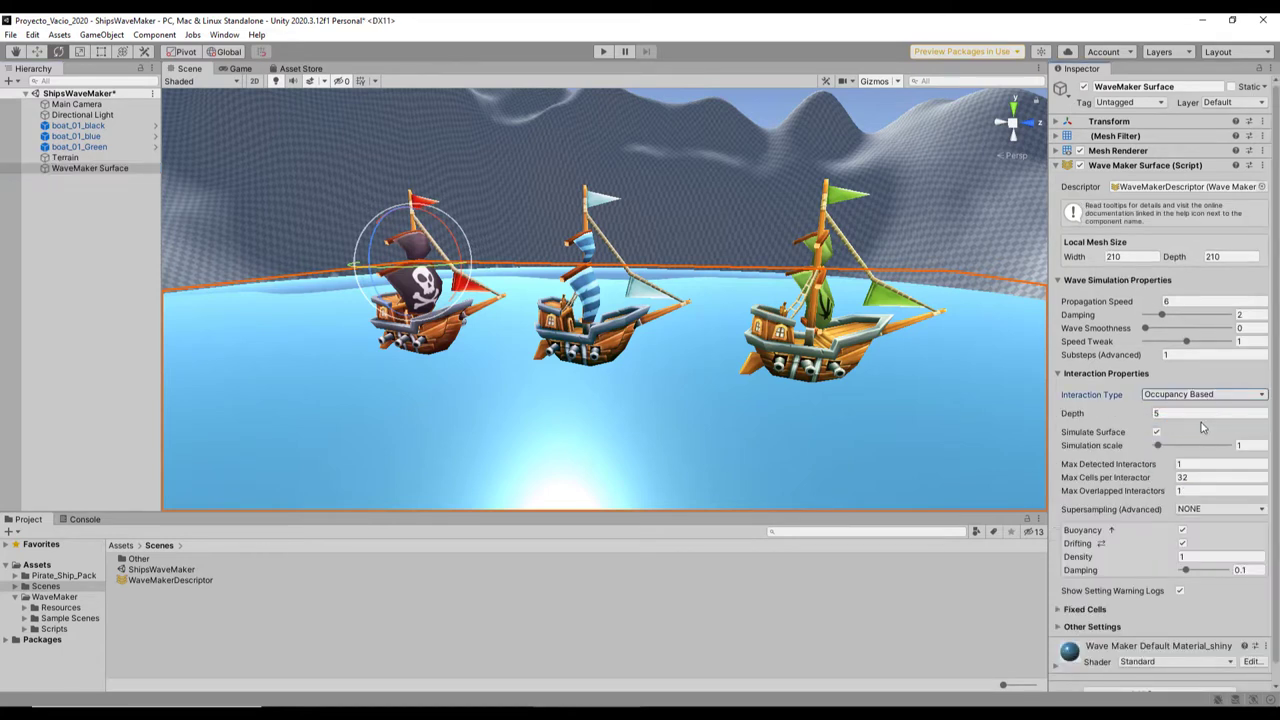
scroll(1115, 443, down, 1)
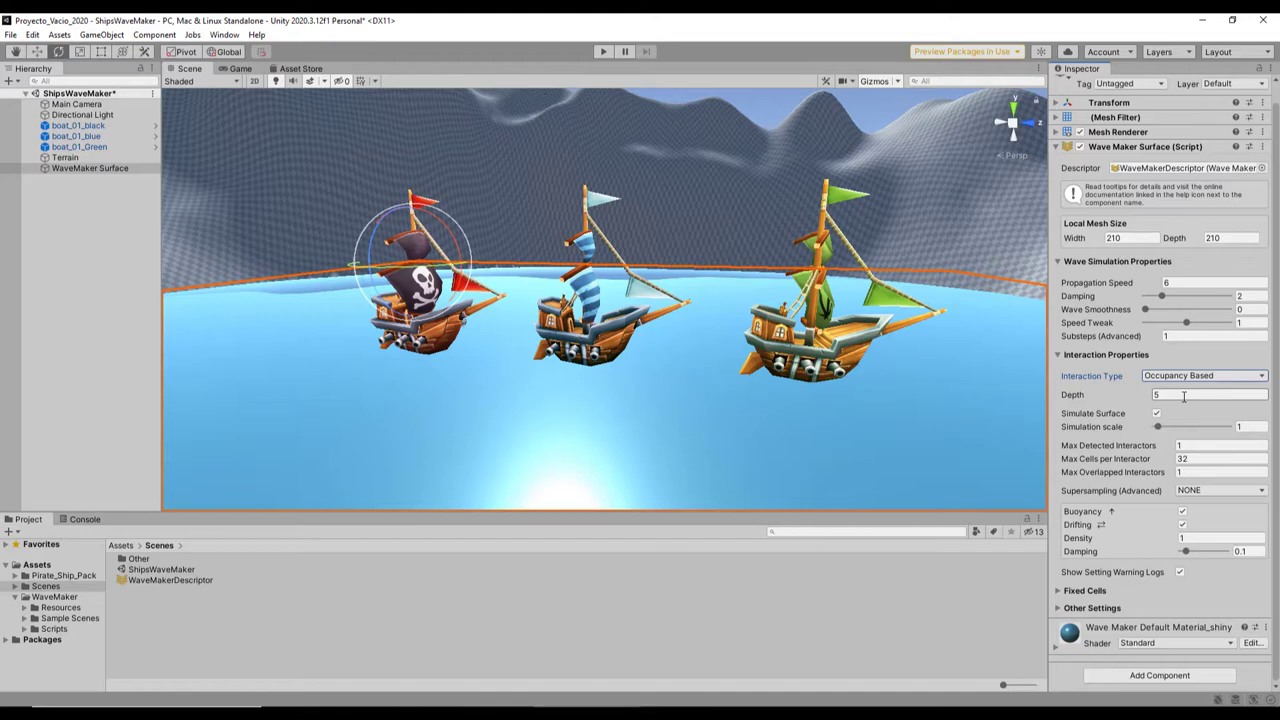
Step: Play the scene and examine the water surface's box collider from the side in the Scene view
click(603, 52)
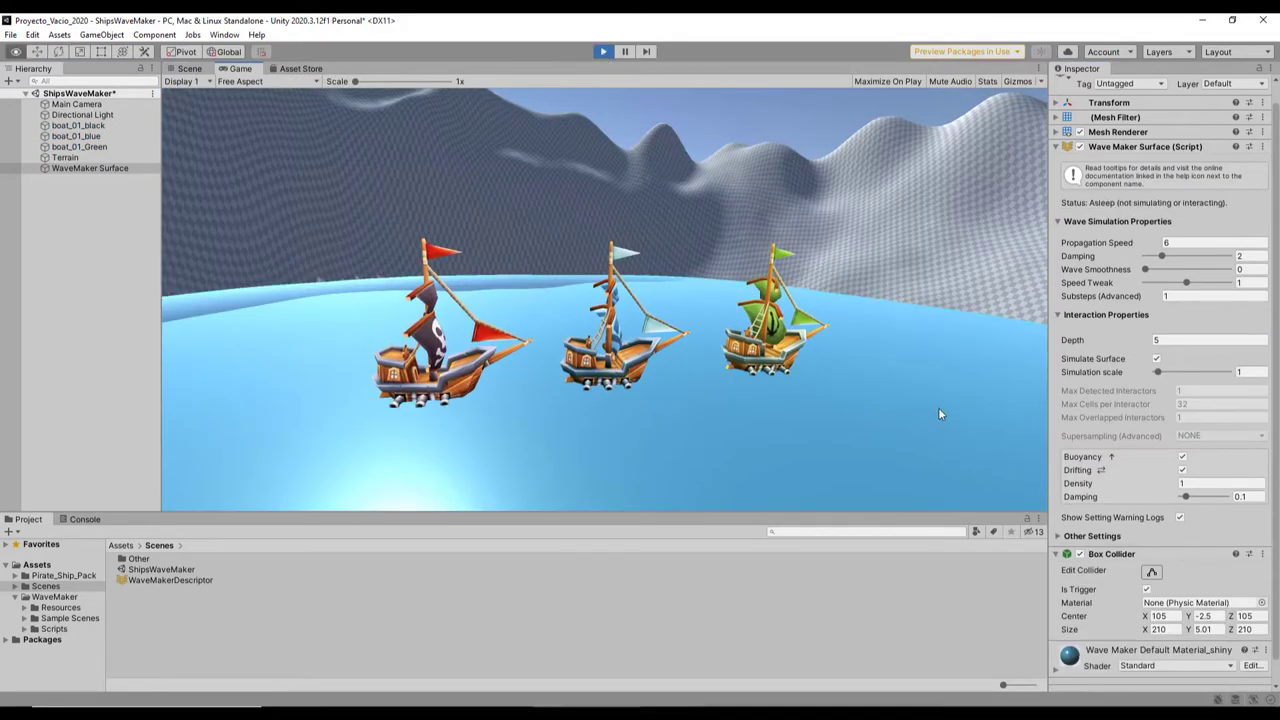
click(197, 69)
alt+drag(786, 380, 840, 342)
alt+right_drag(840, 342, 543, 316)
alt+drag(543, 316, 423, 317)
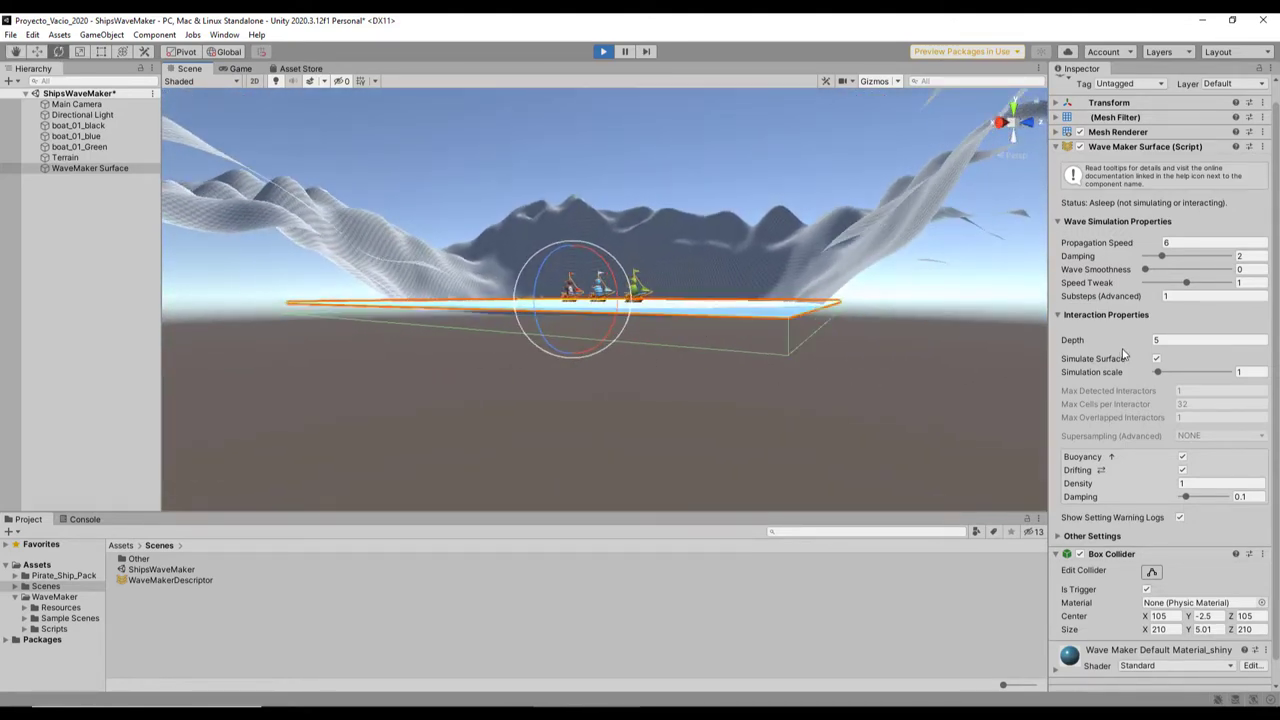
Step: Vary the water surface's interaction Depth during play to compare its collider volume, and stop playback
drag(1137, 343, 1075, 338)
alt+drag(743, 369, 845, 342)
drag(1124, 341, 1138, 341)
alt+drag(646, 299, 580, 340)
alt+right_drag(580, 340, 1180, 377)
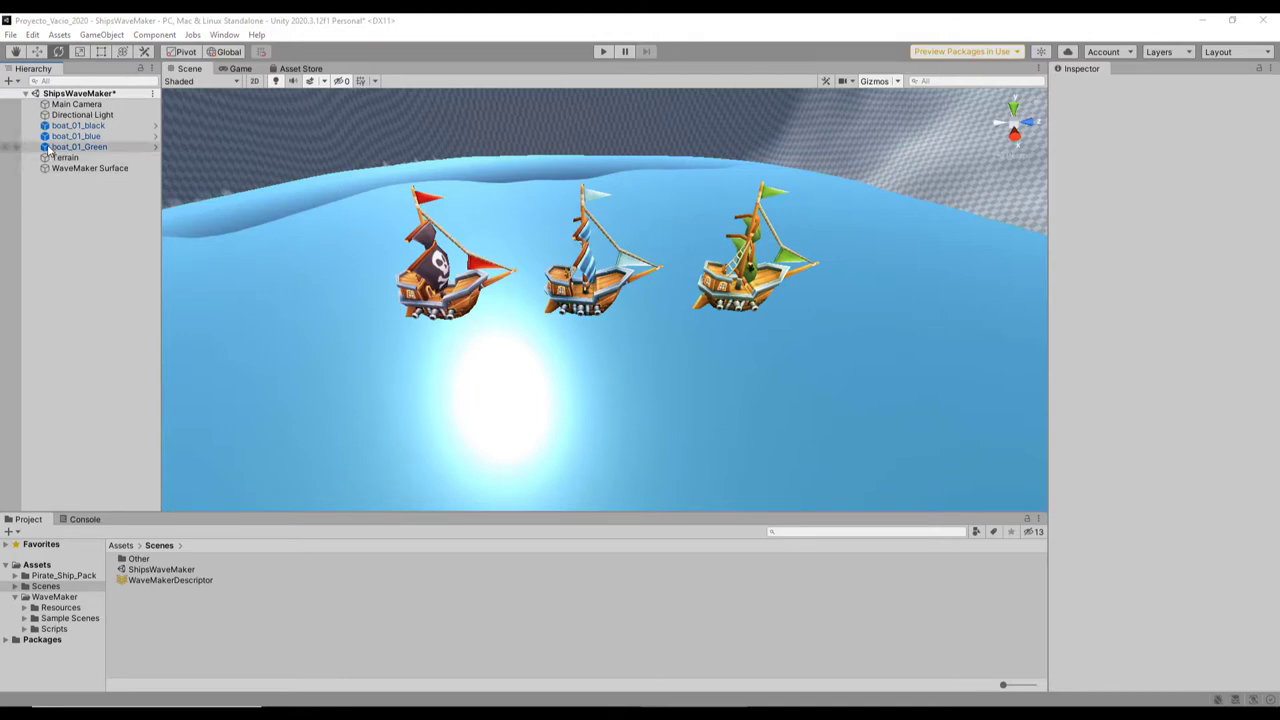
Step: Add a Wave Maker Interactor component to all three boats at once
click(68, 127)
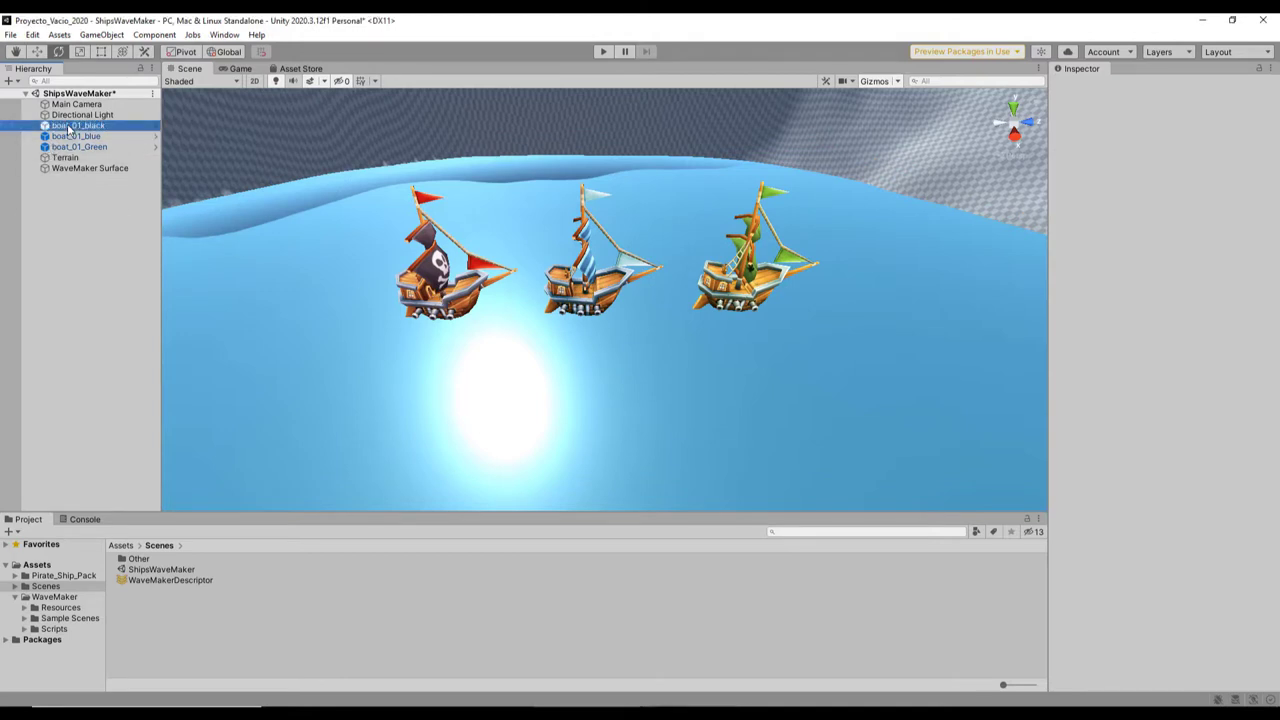
shift+click(78, 147)
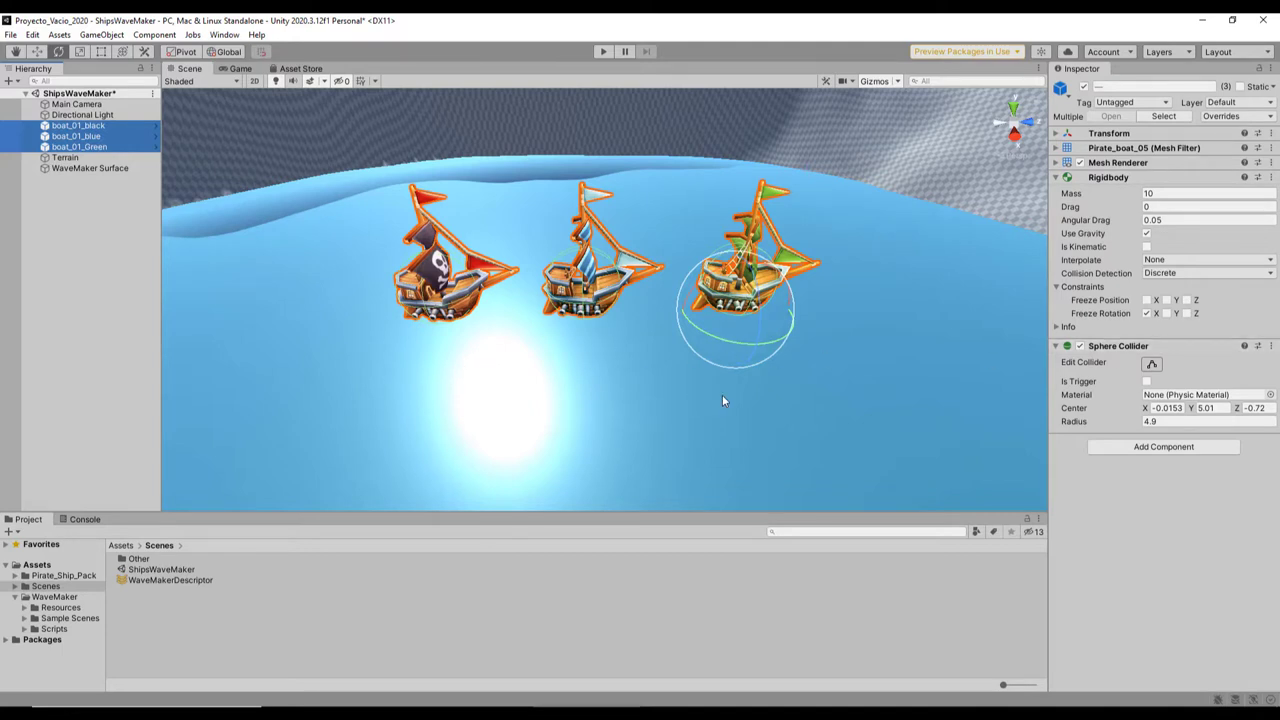
click(1176, 450)
text(interac)
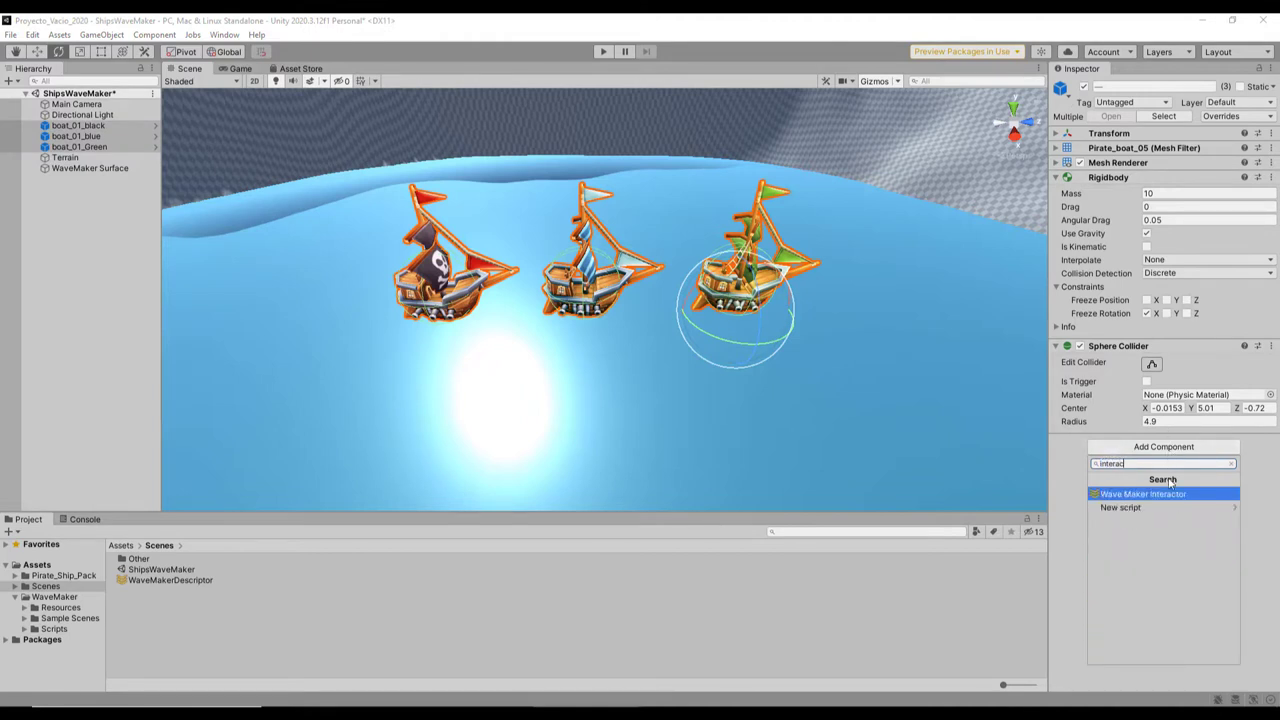
click(1170, 497)
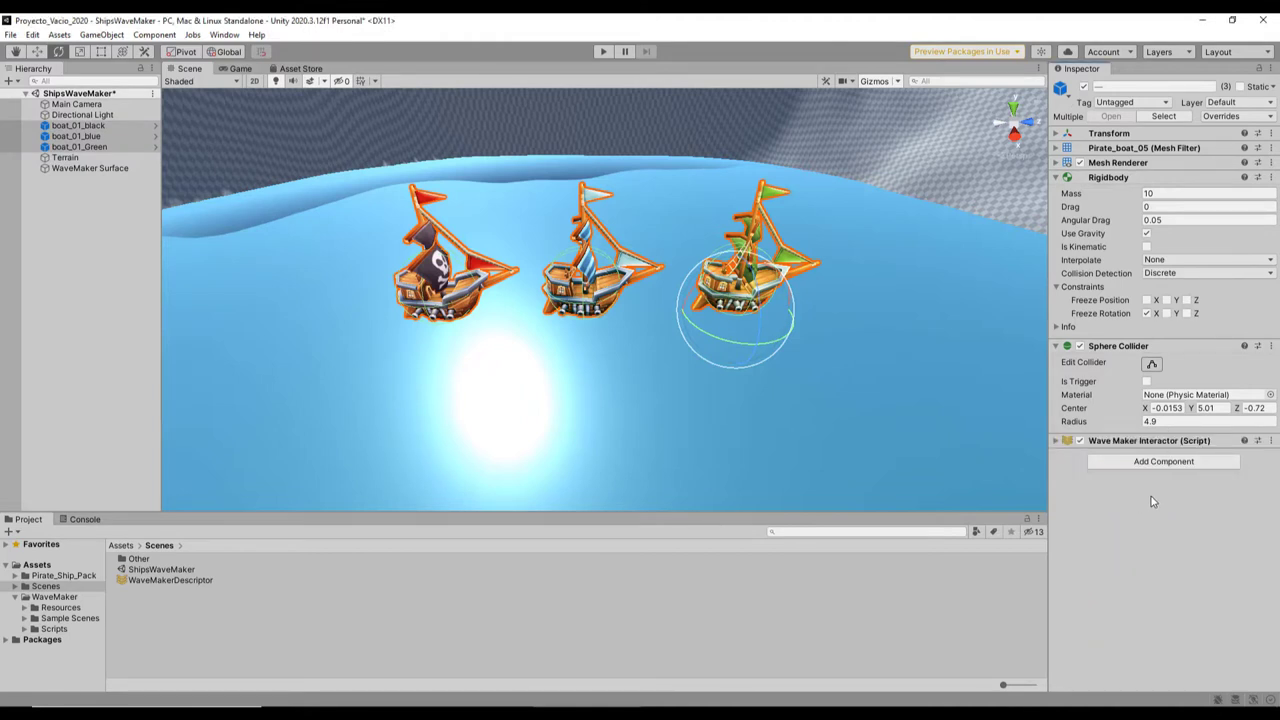
Step: Examine the black boat's Wave Maker Interactor settings, play the scene to check the water interaction, and stop playback
click(114, 131)
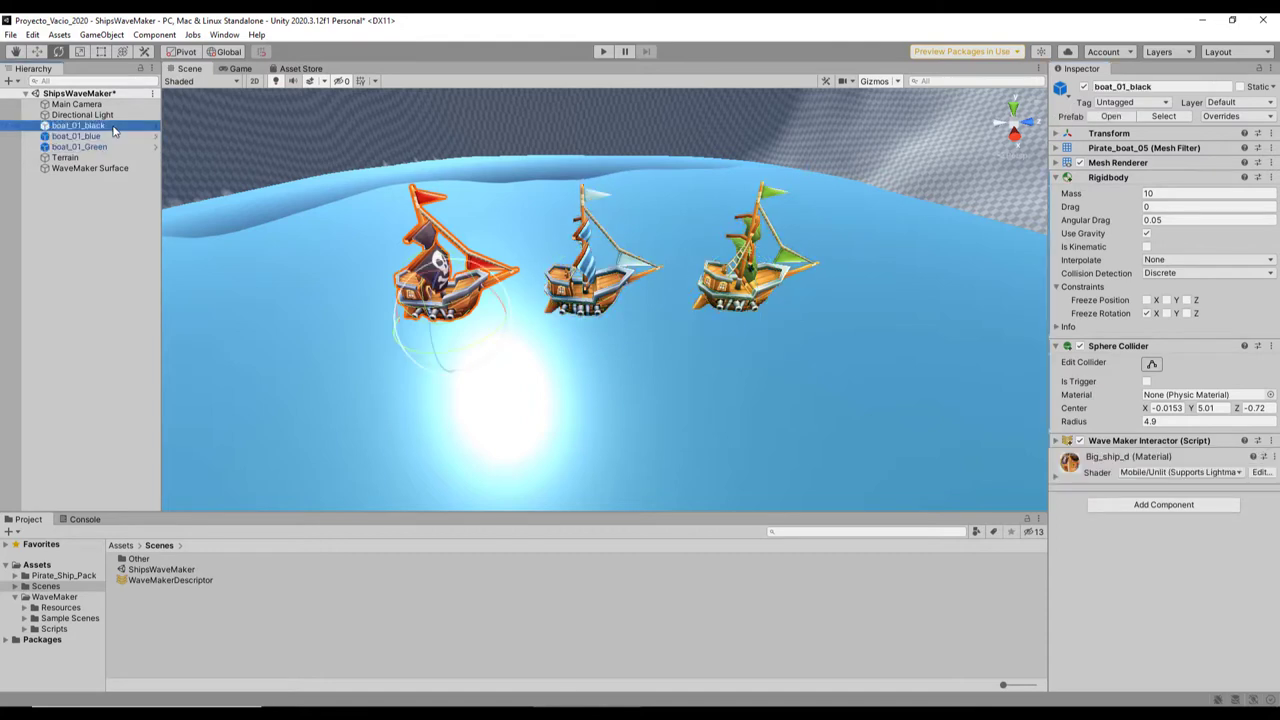
click(1055, 442)
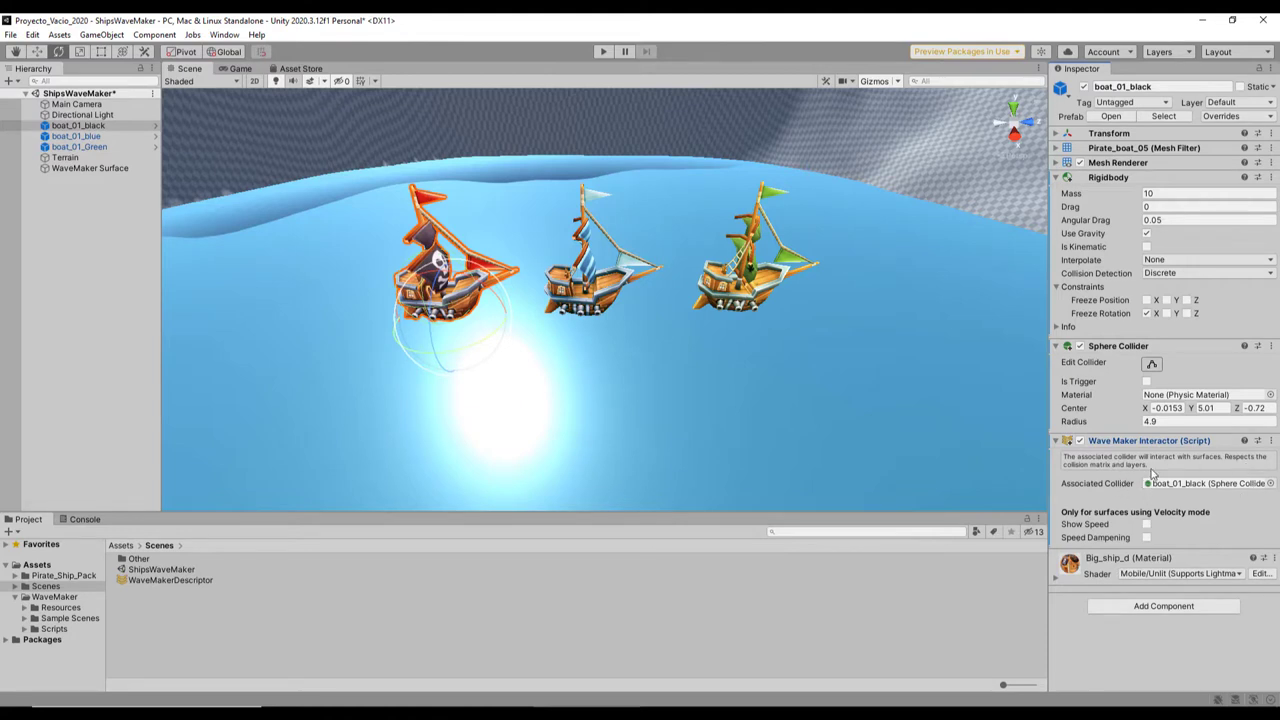
click(605, 52)
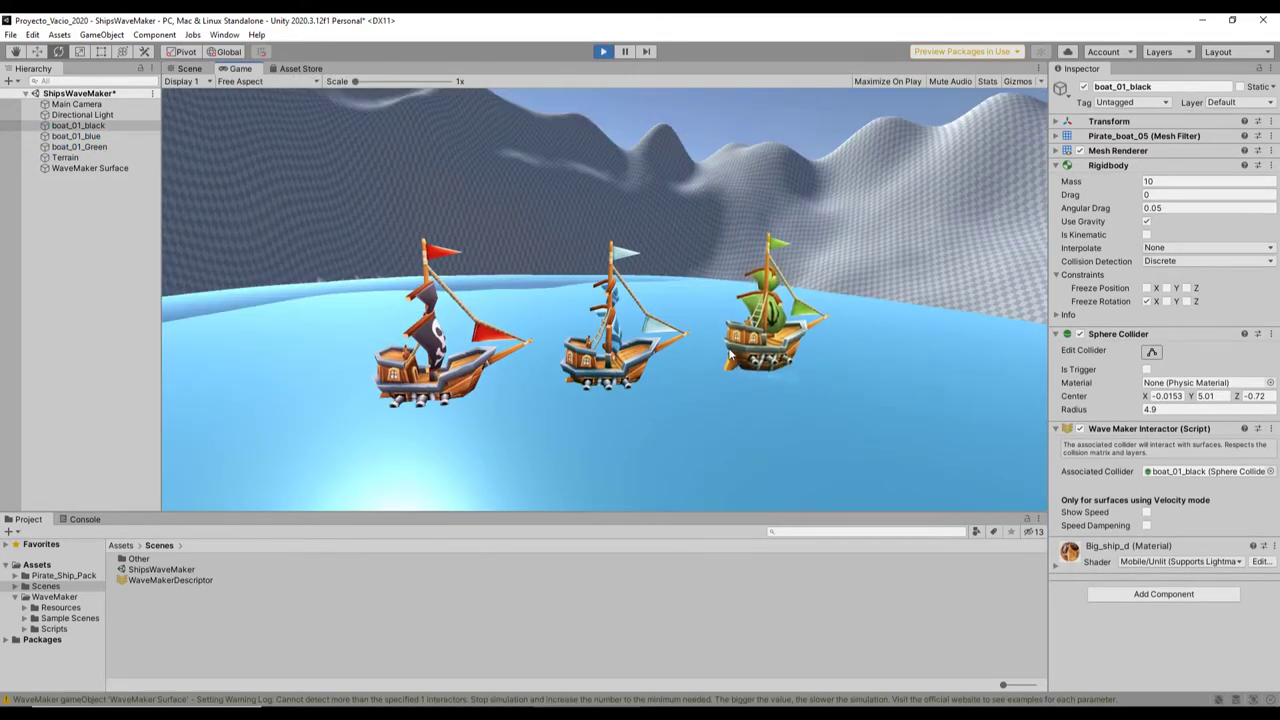
click(602, 51)
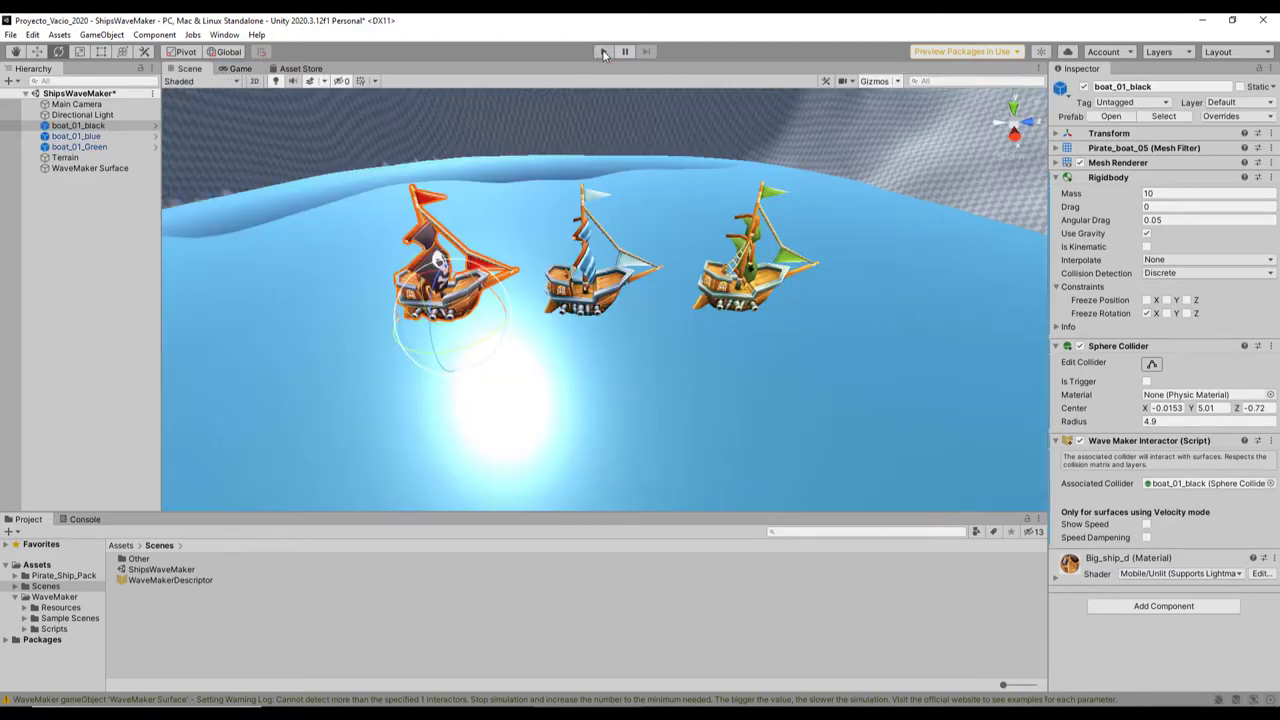
Step: Set the WaveMaker Surface's Max Detected Interactors to 3
click(100, 169)
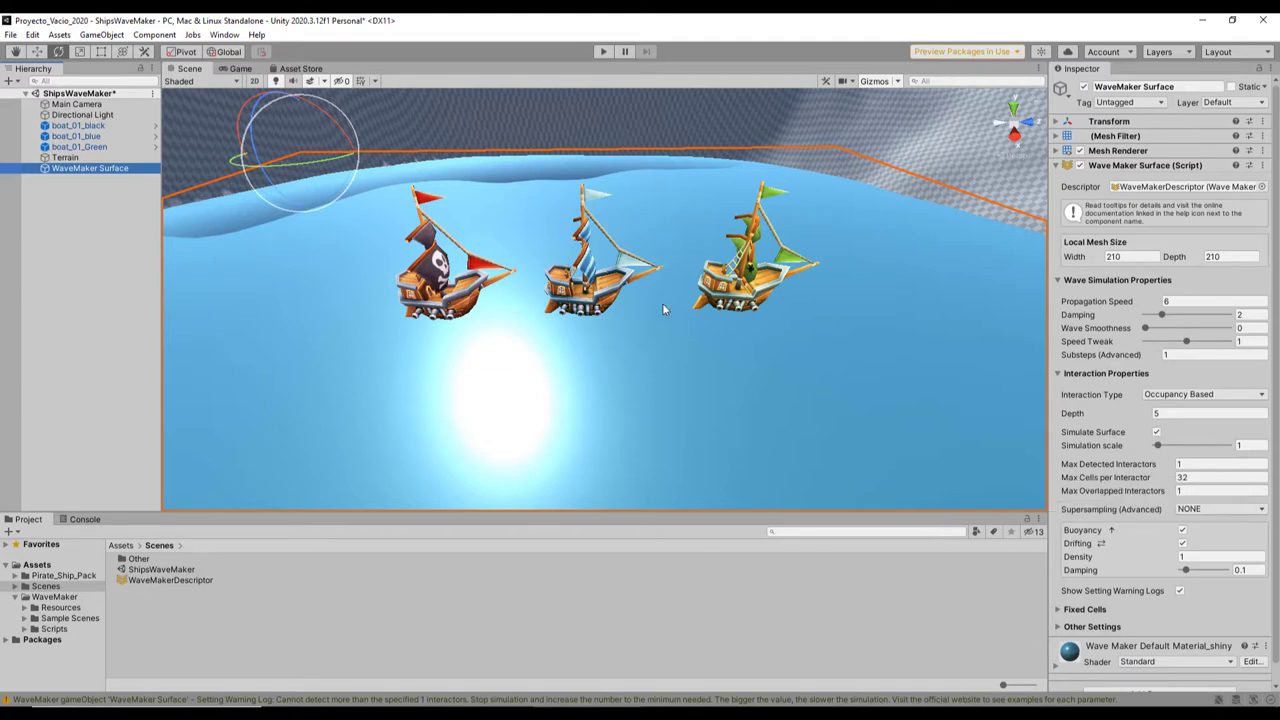
click(1220, 464)
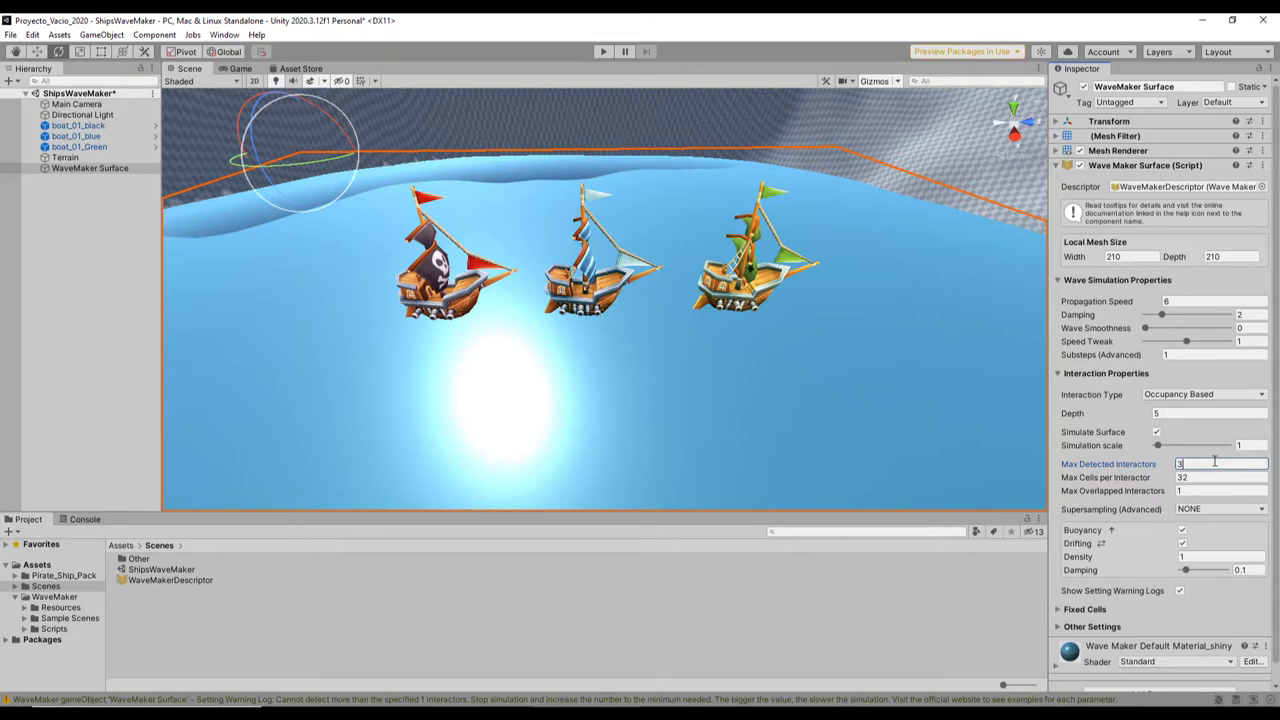
click(741, 386)
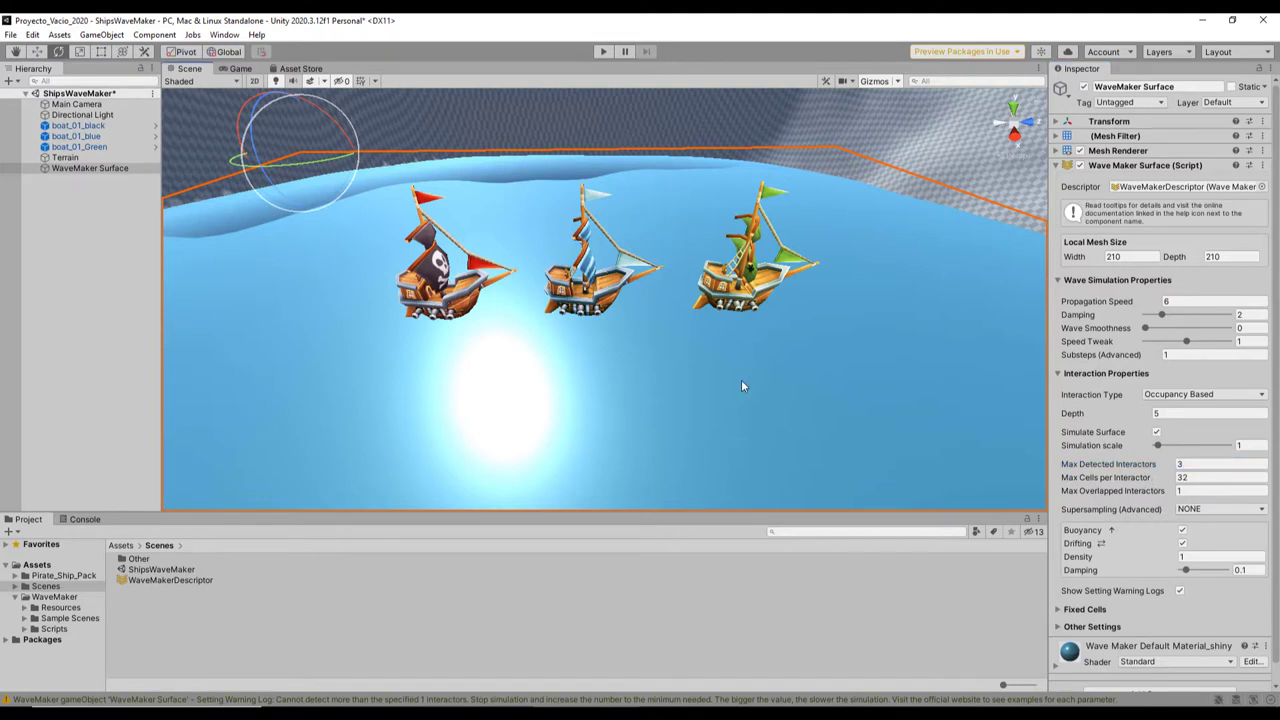
Step: Display the scene in Shaded Wireframe to judge the boats' cell coverage, and set the surface's Max Cells per Interactor to 60
click(213, 82)
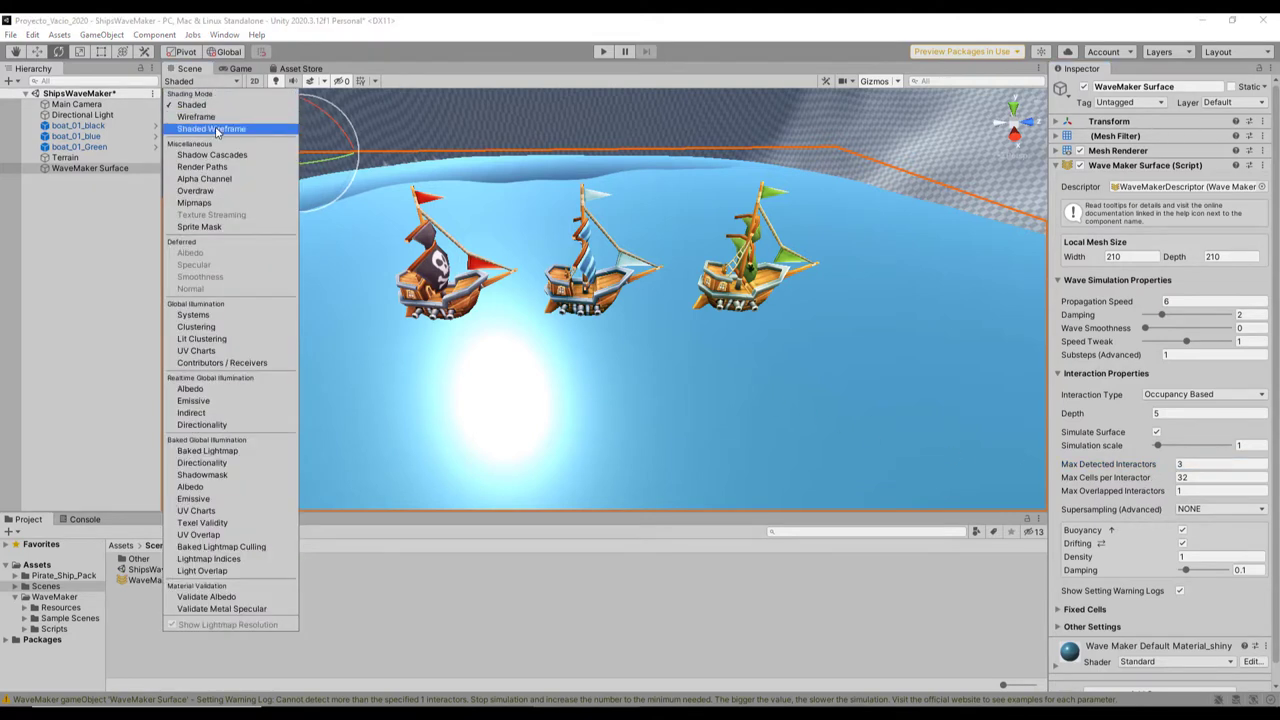
click(216, 129)
mouse_move(640, 195)
alt+mouse_down()
mouse_move(651, 441)
mouse_move(685, 280)
alt+mouse_up()
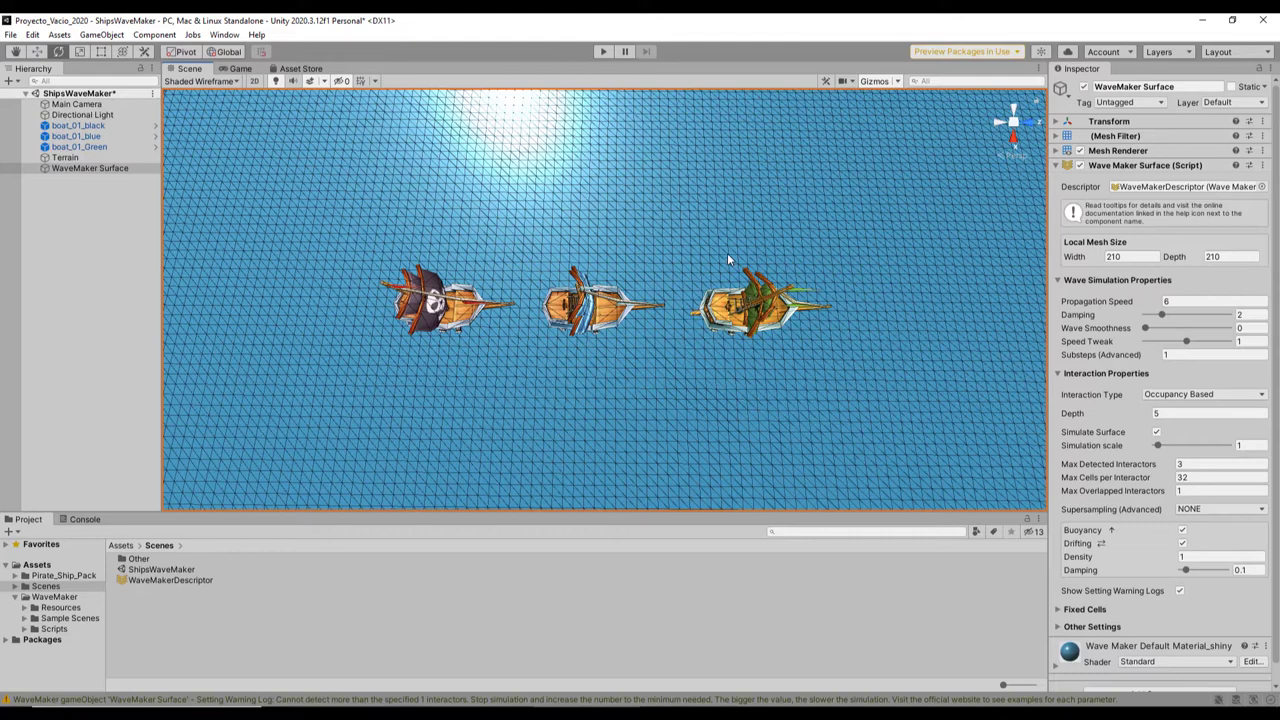
click(1197, 477)
double_click(1199, 477)
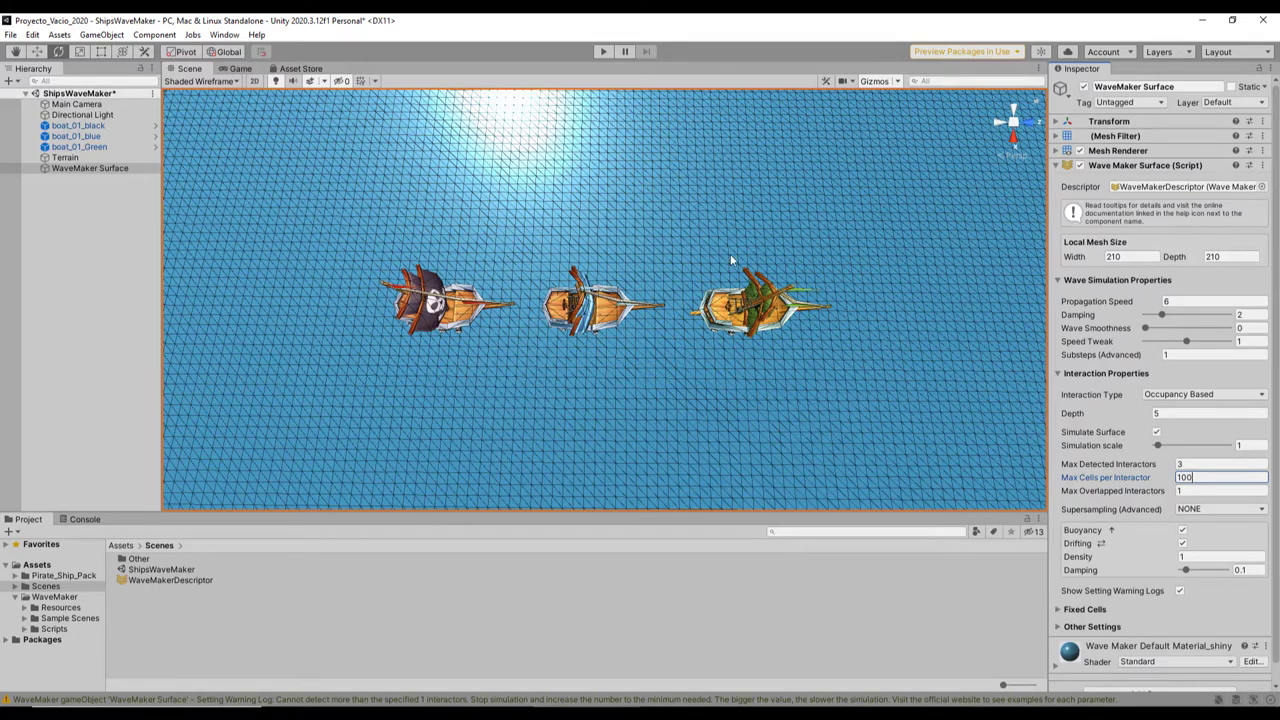
drag(1194, 478, 1141, 477)
text(60)
key(alt)
alt+drag(880, 394, 813, 77)
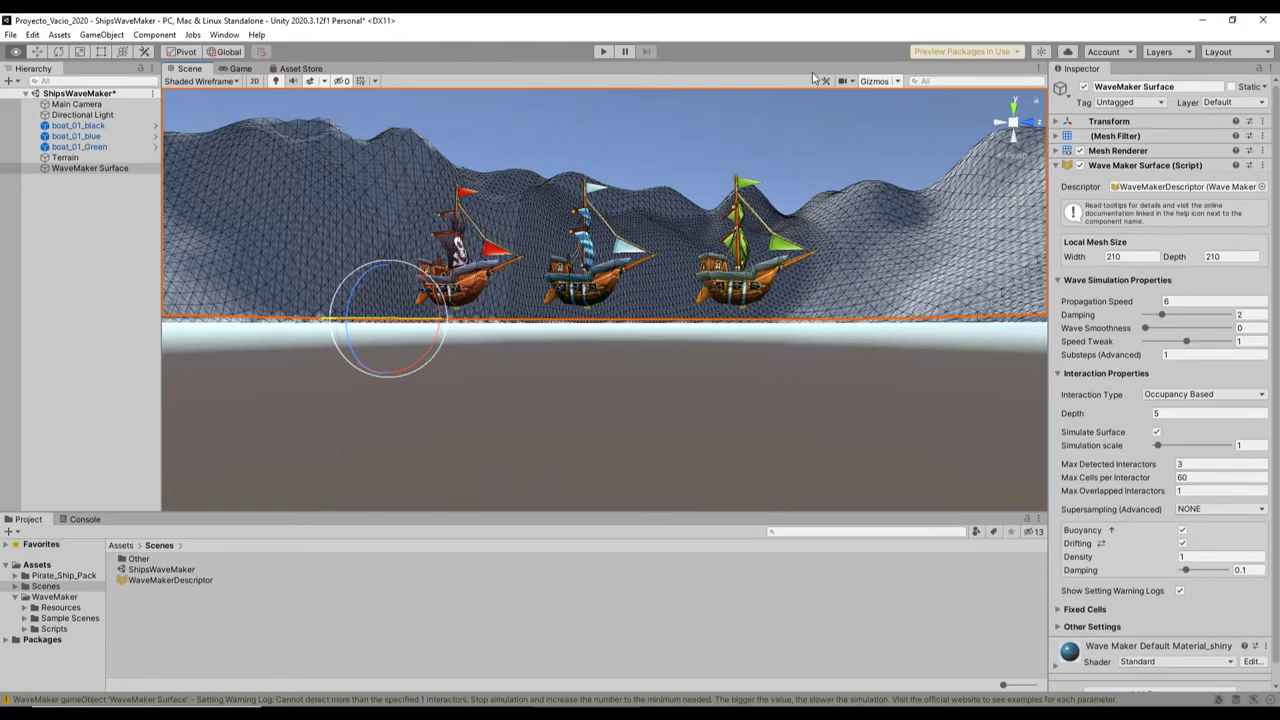
alt+drag(813, 78, 818, 200)
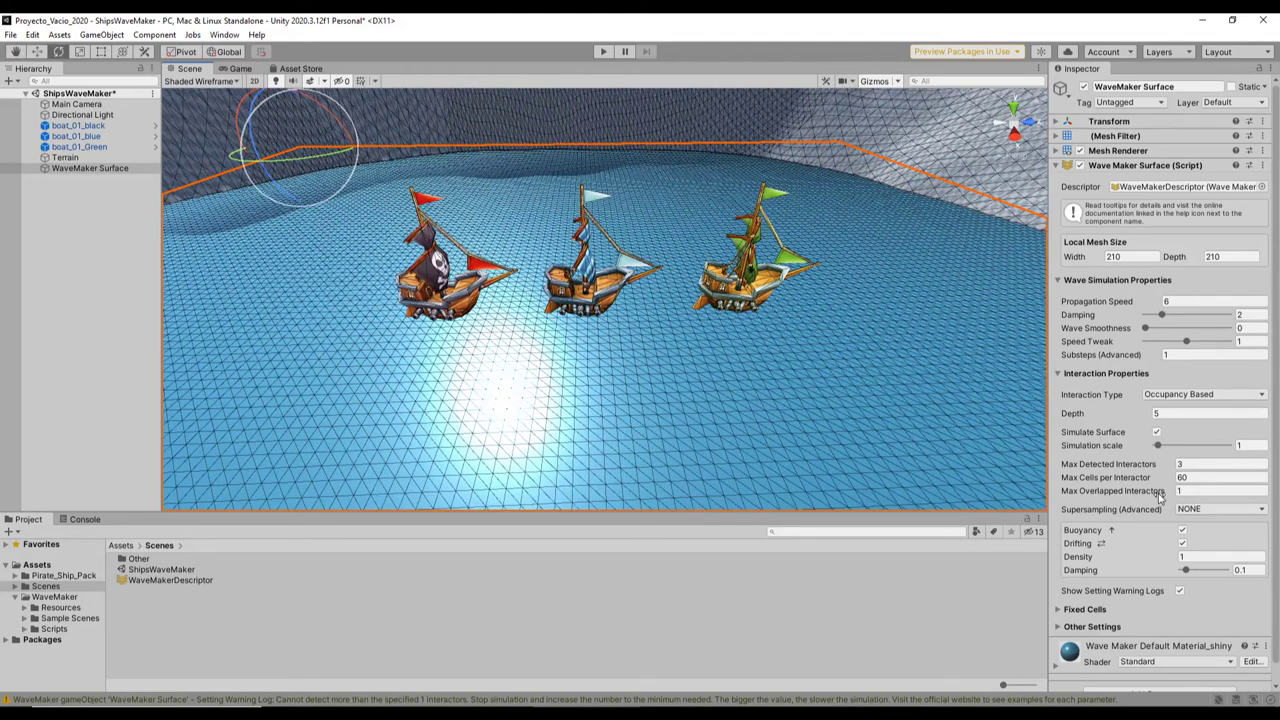
Step: Play the scene, inspect the black boat's tilt and sphere collider in the Scene view, and stop playback
click(603, 51)
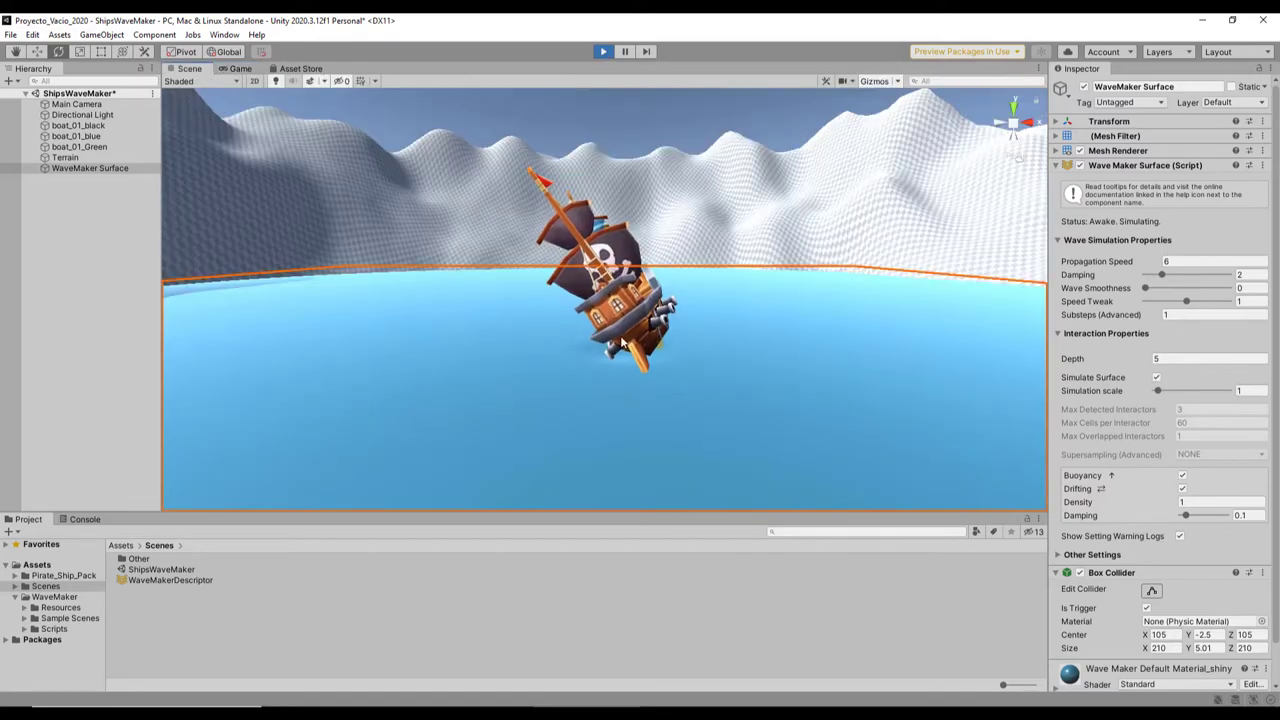
click(633, 315)
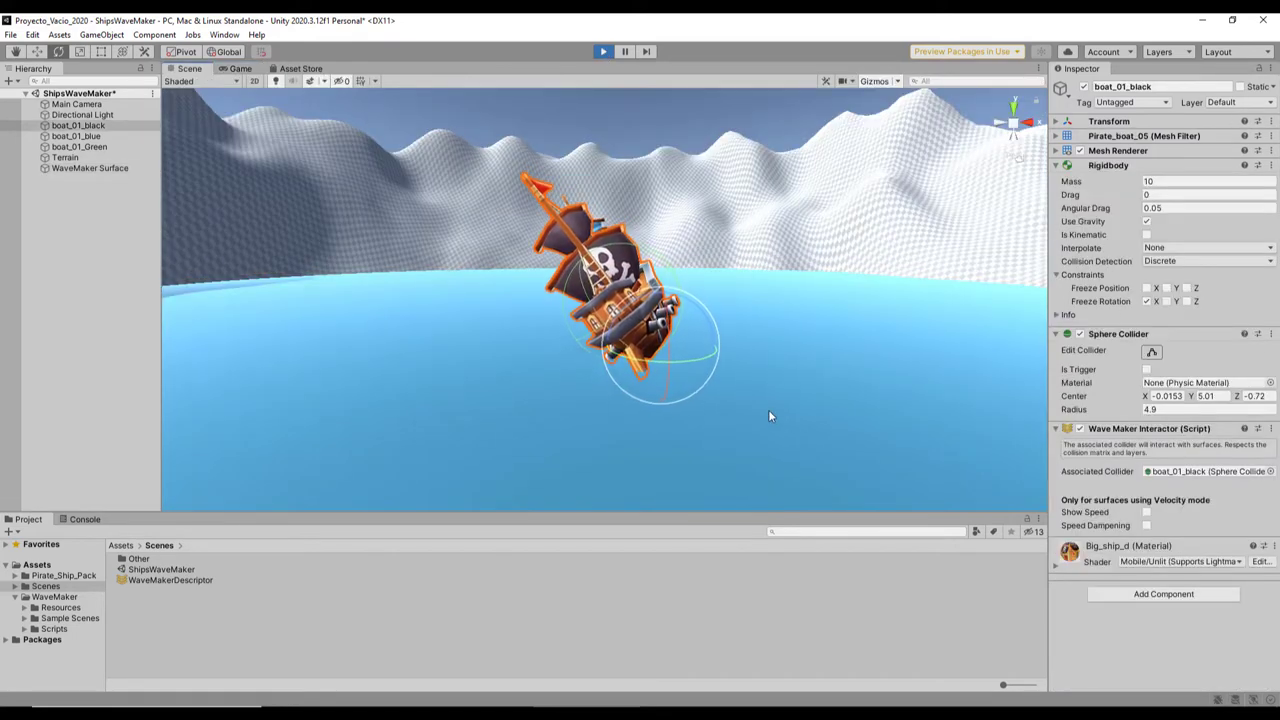
alt+drag(748, 409, 666, 426)
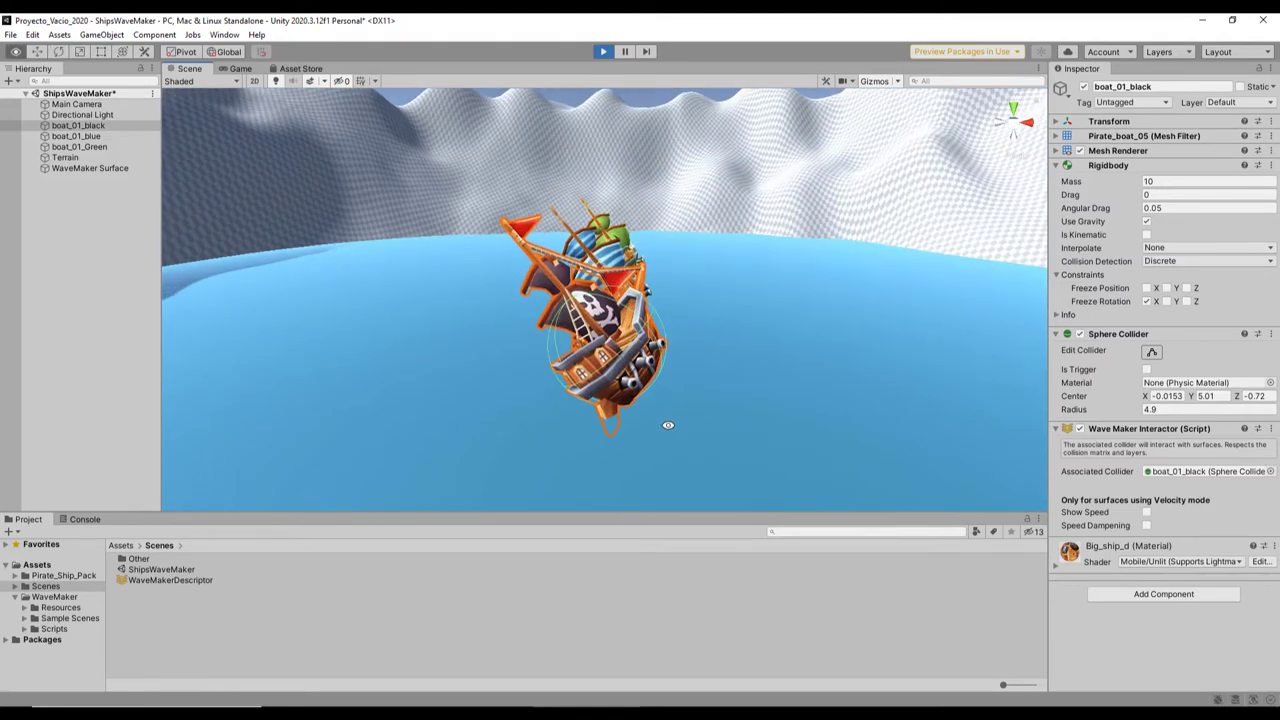
click(601, 50)
Step: Add a Box Collider component to all three boats together
alt+drag(714, 351, 519, 352)
alt+right_drag(519, 352, 726, 351)
alt+drag(640, 365, 640, 337)
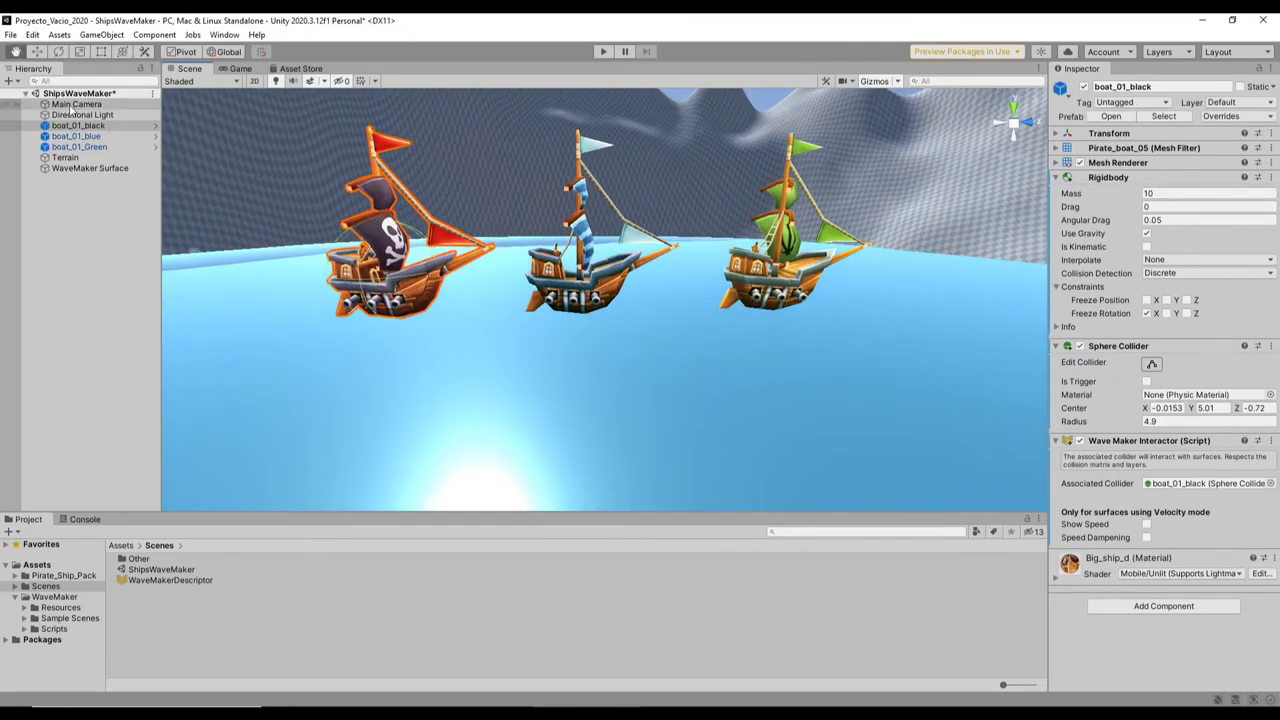
shift+click(80, 147)
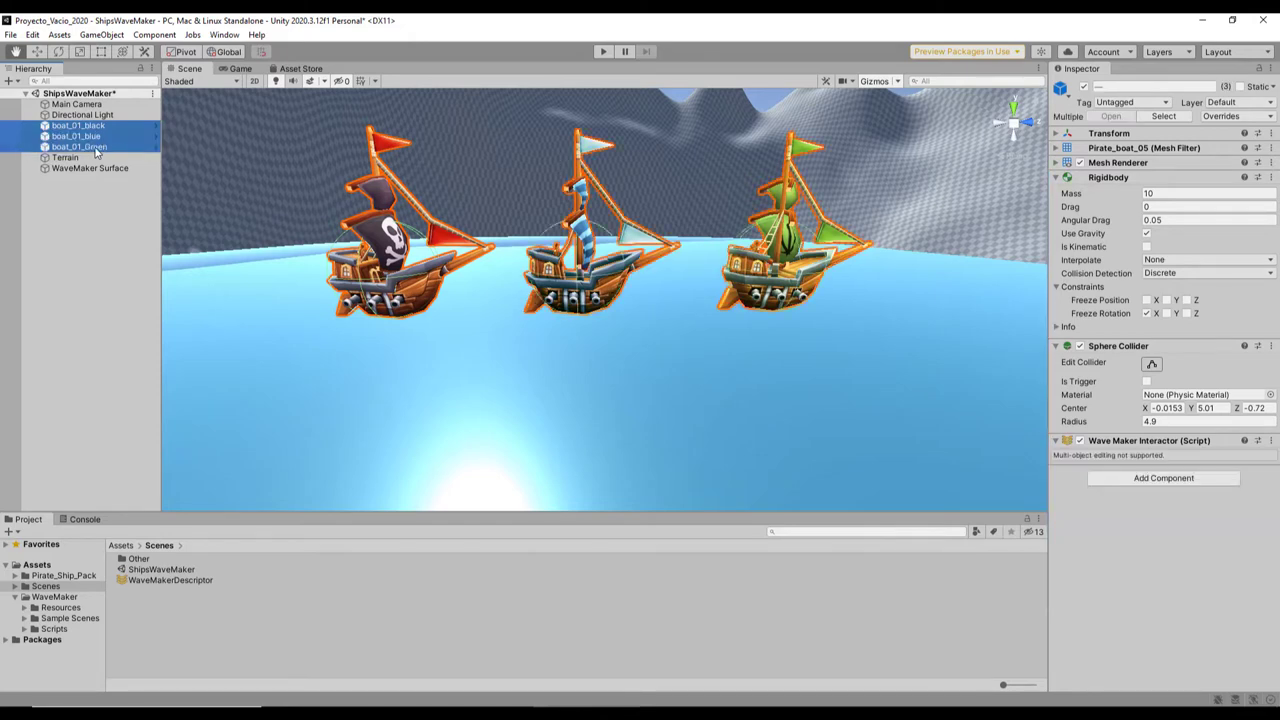
alt+drag(663, 277, 628, 352)
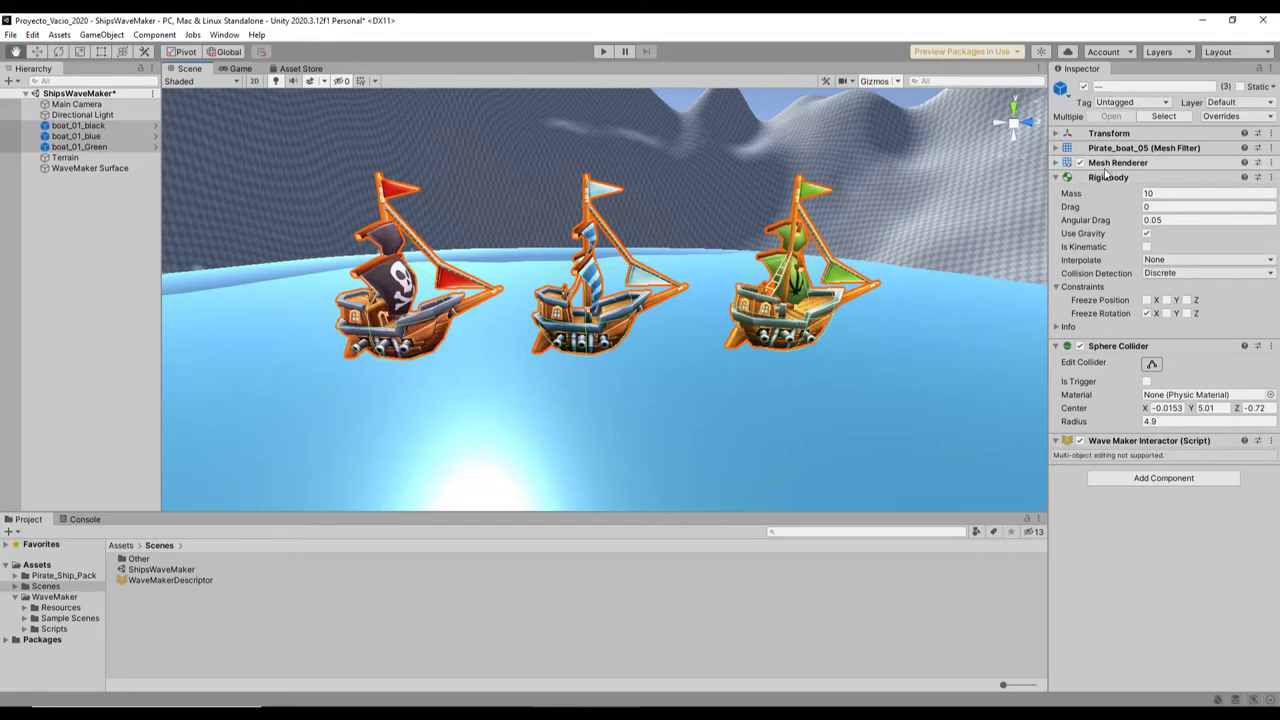
click(1163, 478)
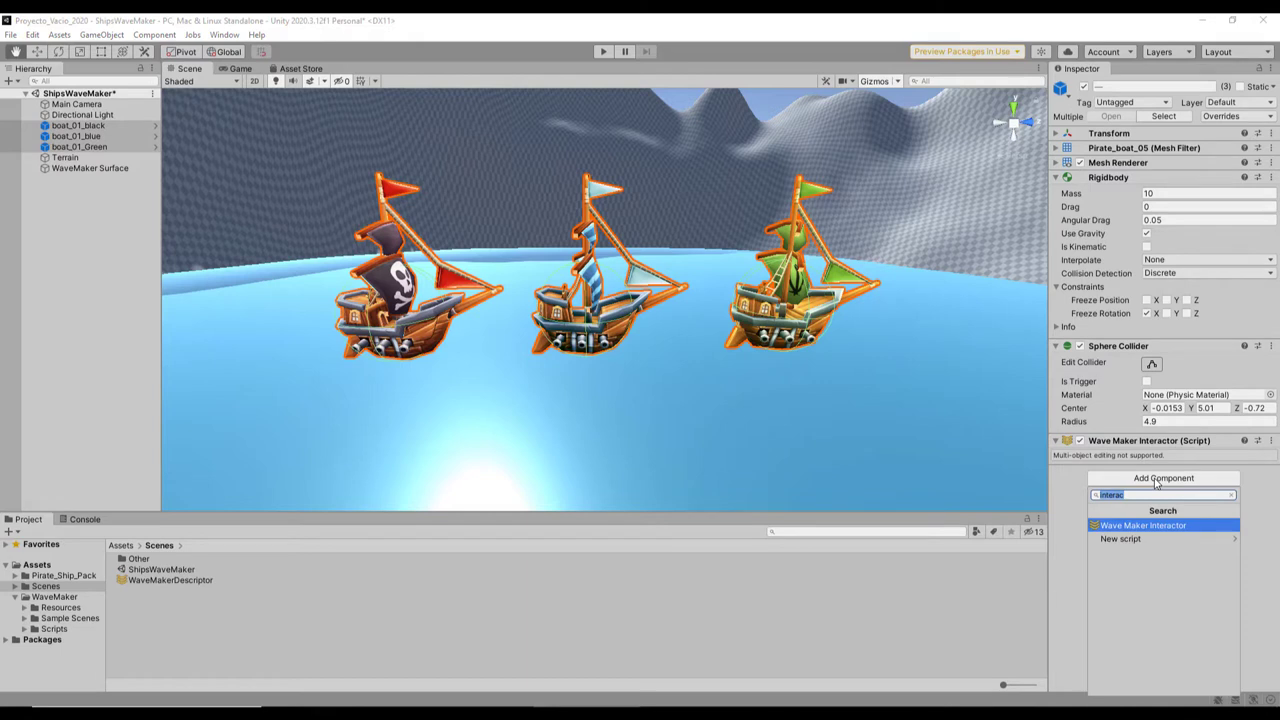
text(box)
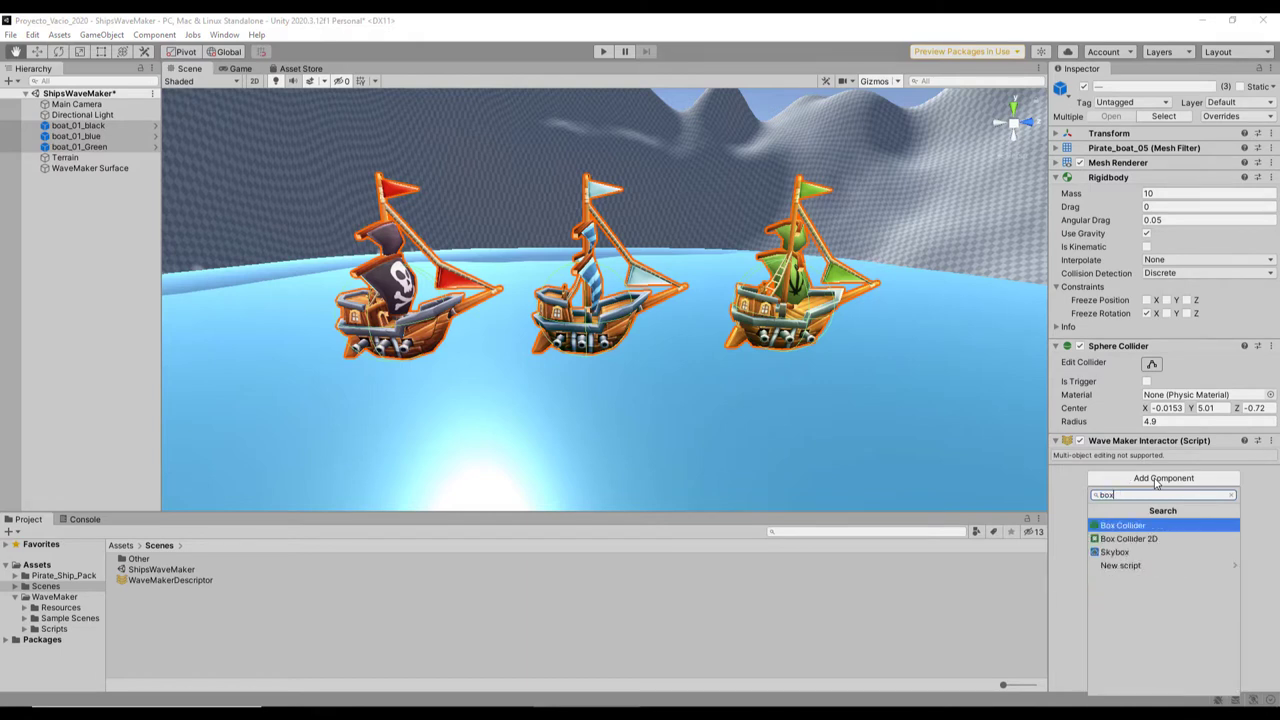
key(Return)
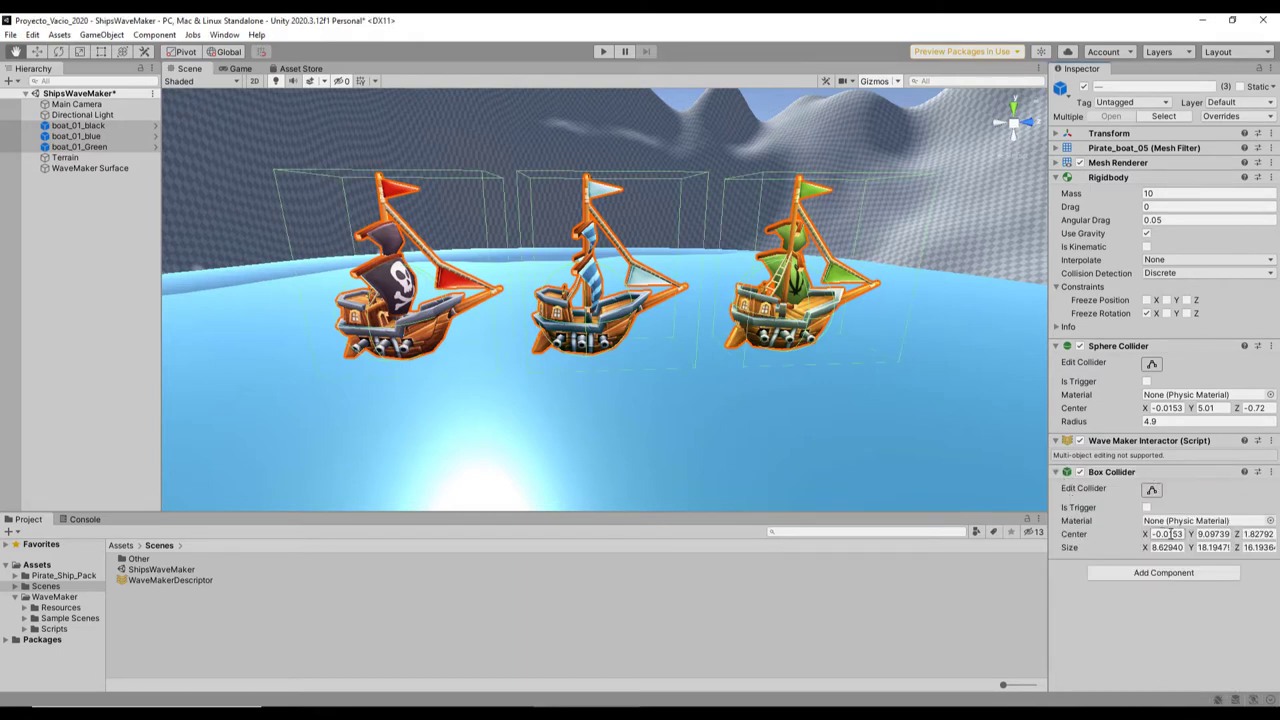
Step: Shrink the boats' box colliders to Size X 6.53, Y 7.93 and Z 5.3
alt+drag(762, 330, 754, 466)
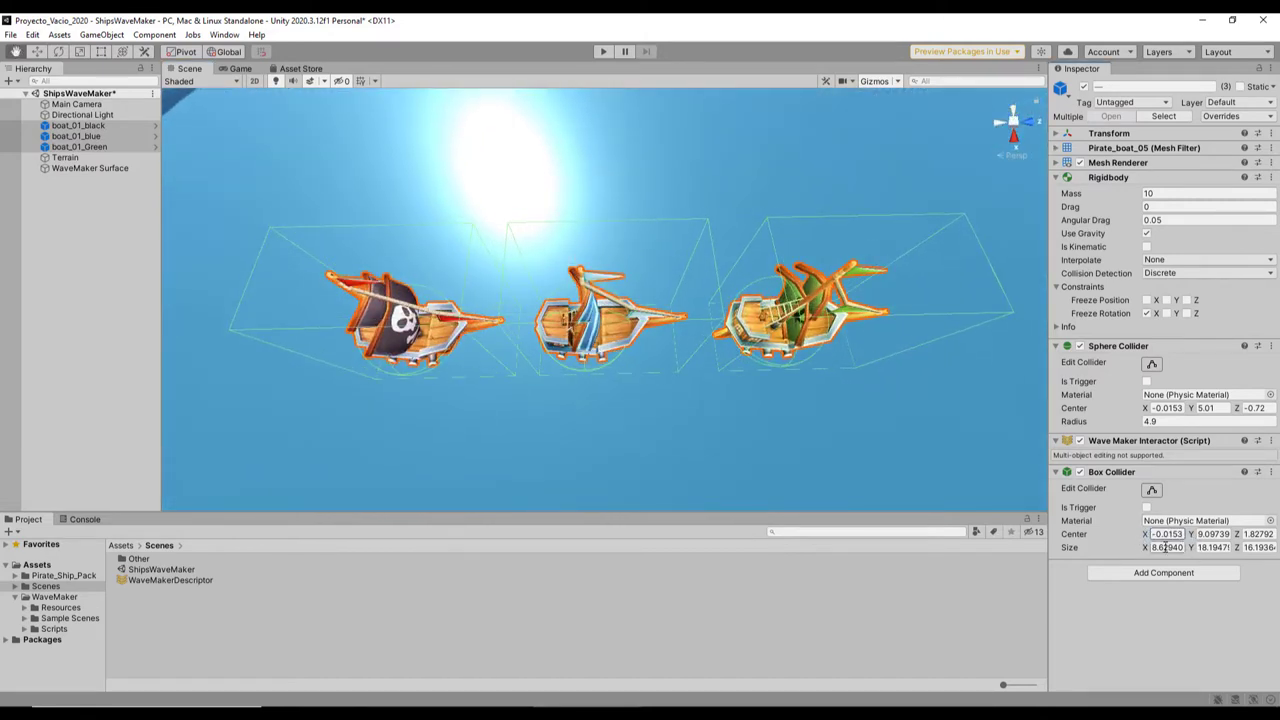
drag(1149, 552, 1099, 551)
drag(1196, 552, 1130, 550)
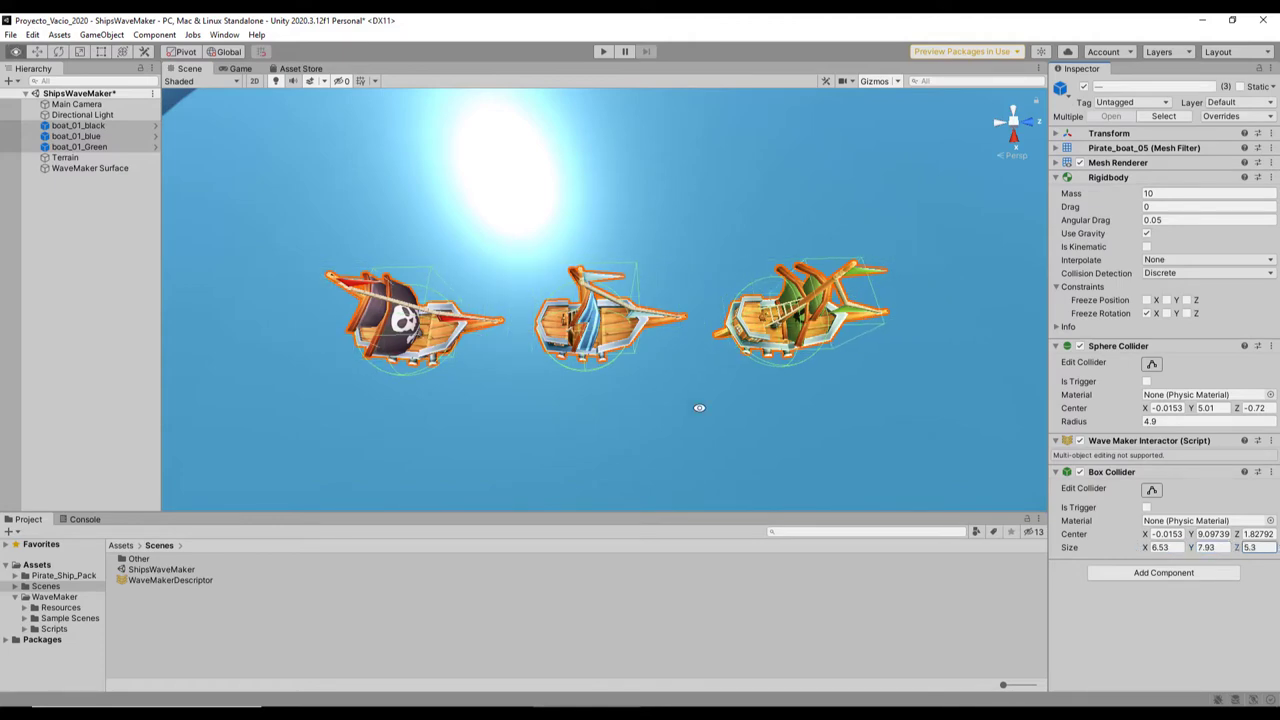
Step: Shift the box colliders below the hulls by setting their Center to Y -5.5 and Z -0.44
alt+drag(699, 408, 700, 189)
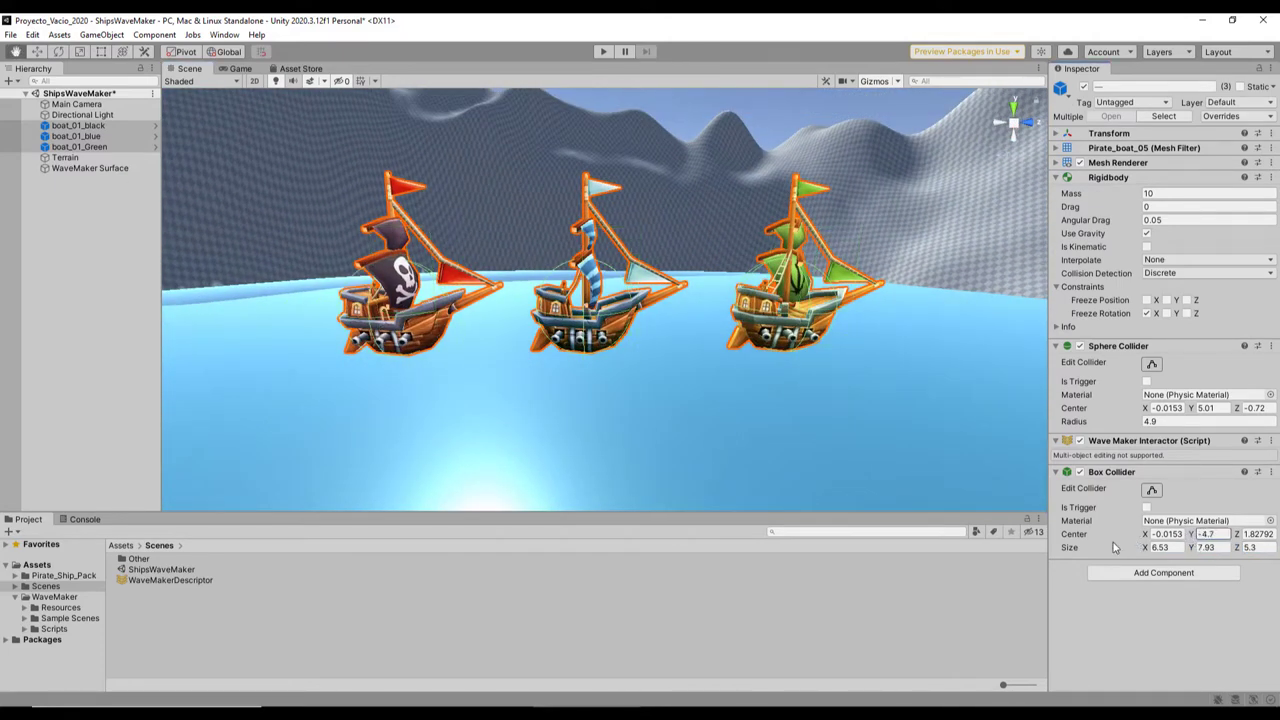
alt+drag(669, 398, 722, 353)
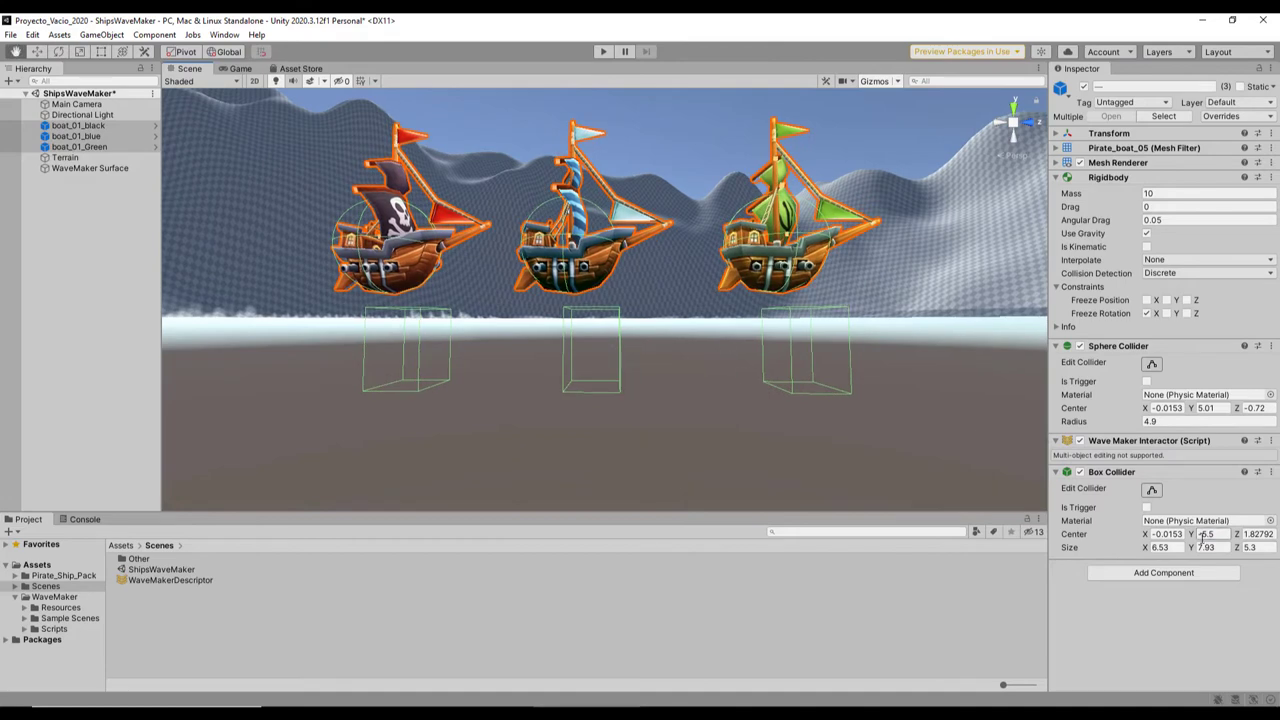
key(Tab)
text(-1.05)
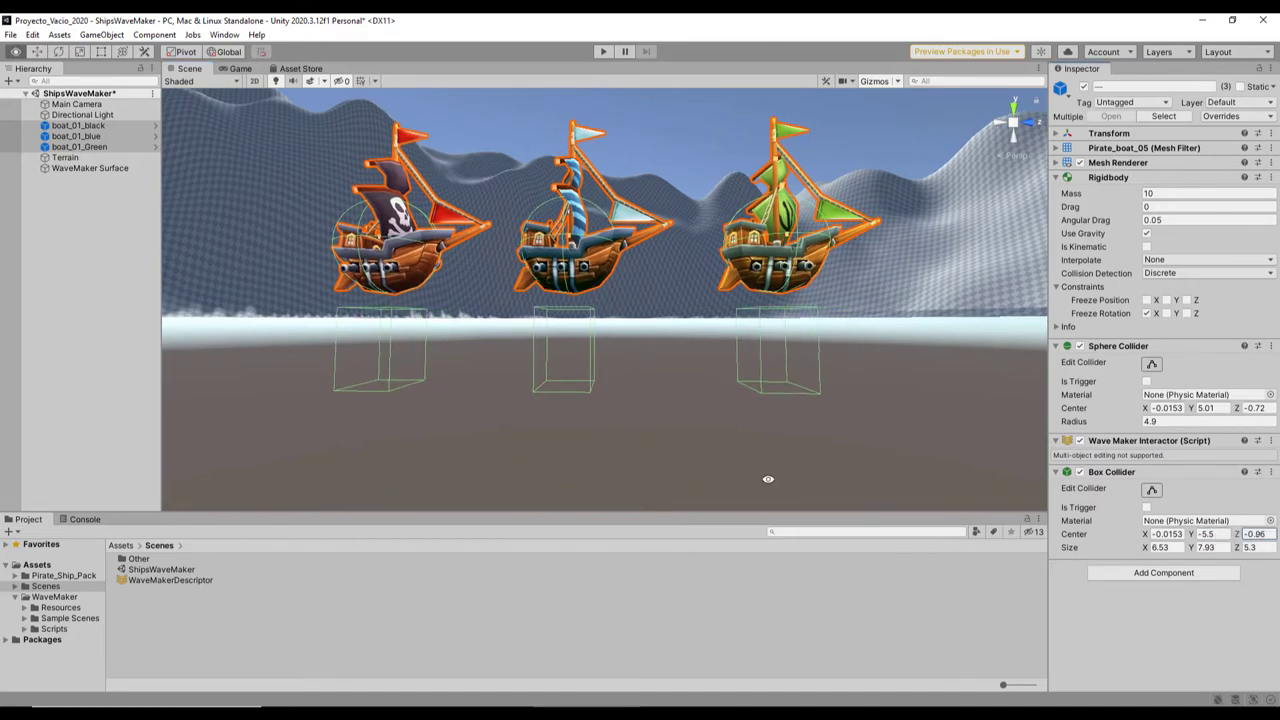
alt+drag(768, 479, 942, 497)
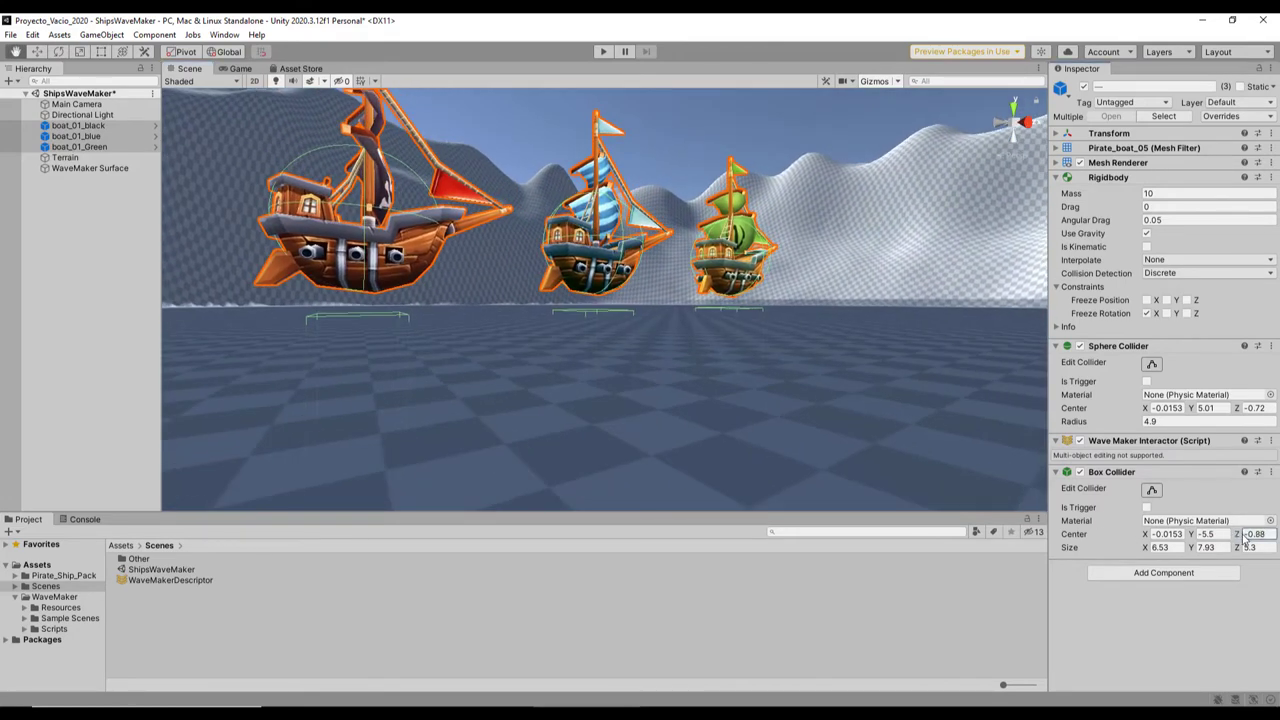
drag(1251, 540, 1254, 540)
Step: Centre the box colliders sideways under the boats with Center X 0 and narrow their Size X to 5.72
alt+drag(446, 340, 657, 336)
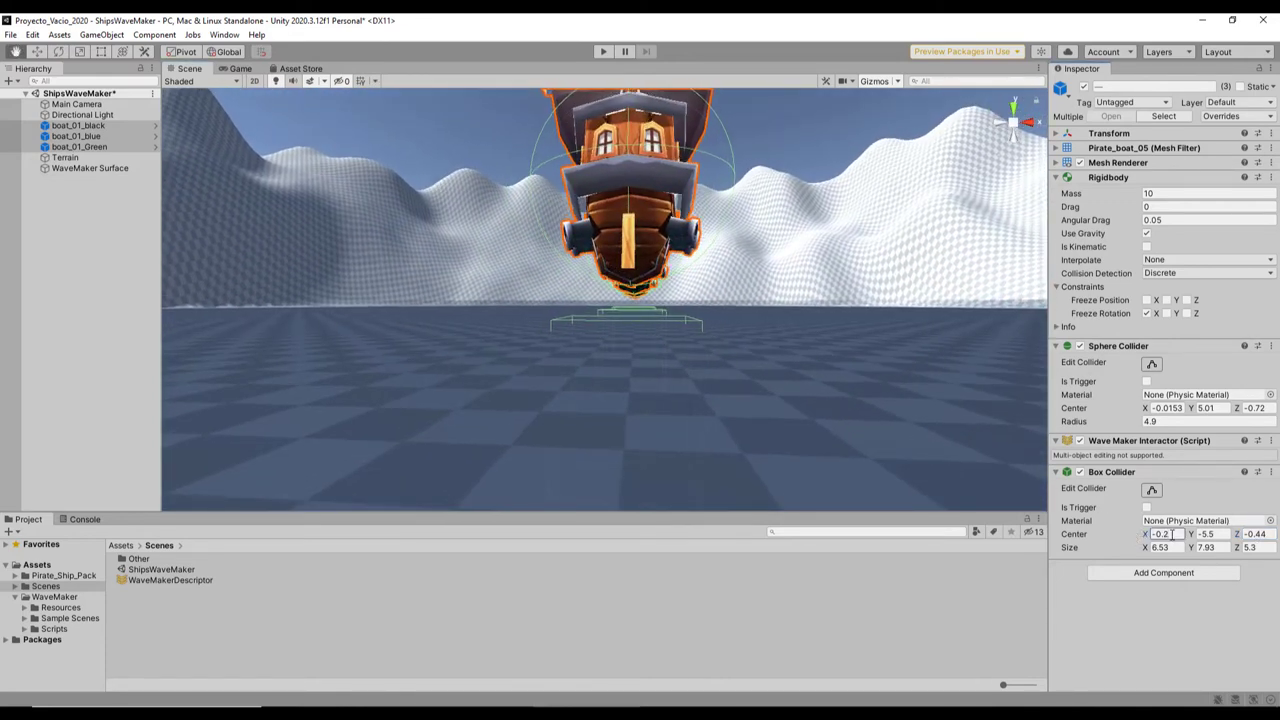
text(0)
key(Return)
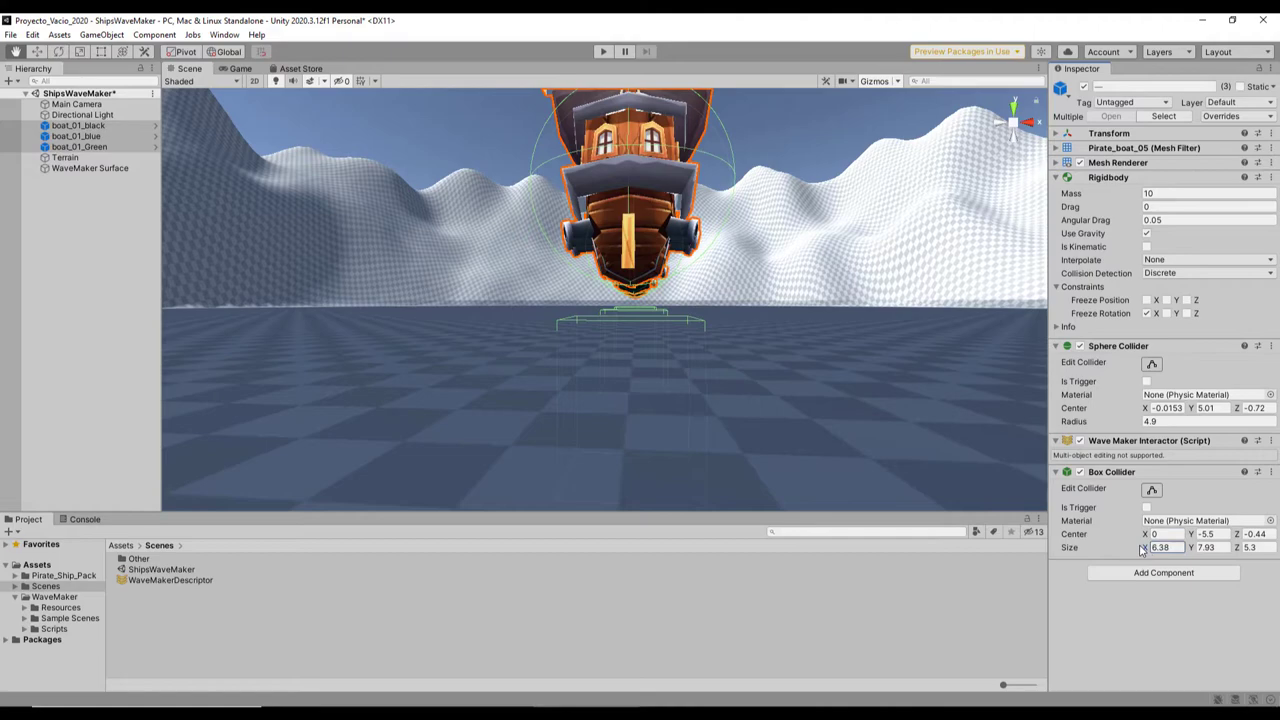
alt+drag(752, 391, 447, 487)
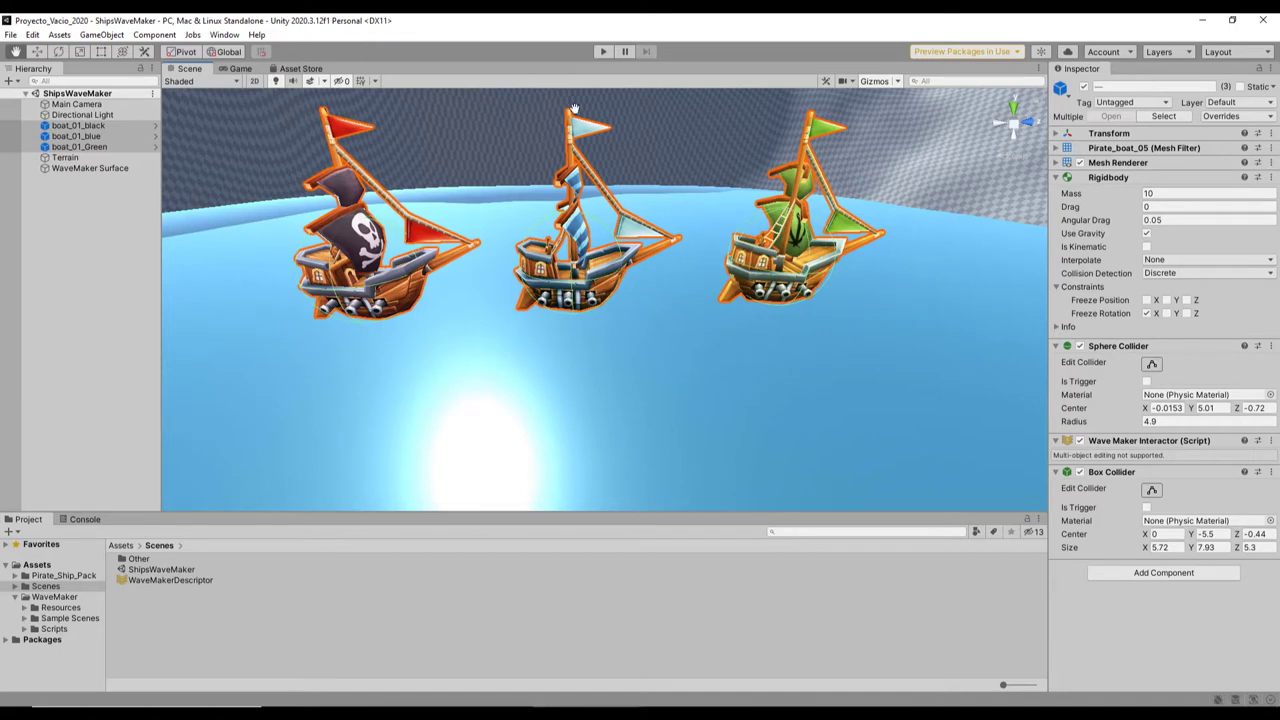
Step: Run the scene, tilt the black boat out of balance by rotating it, and inspect how it behaves on the water
click(604, 52)
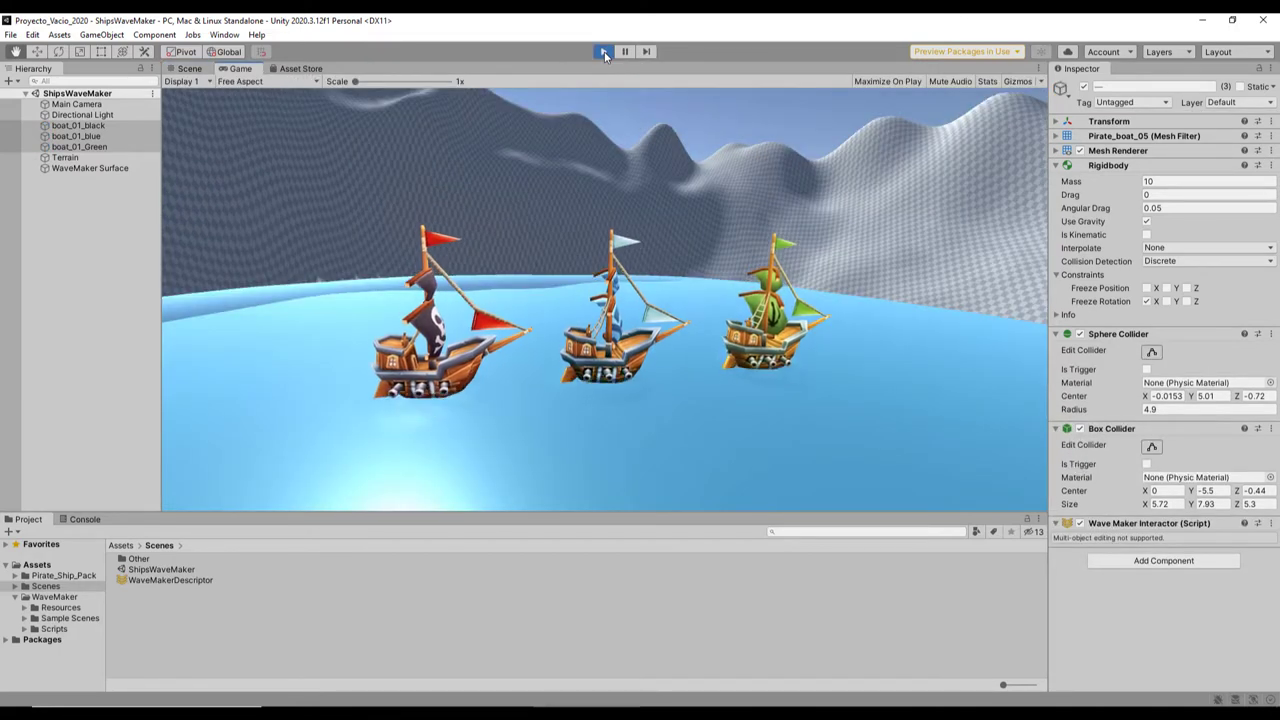
click(189, 68)
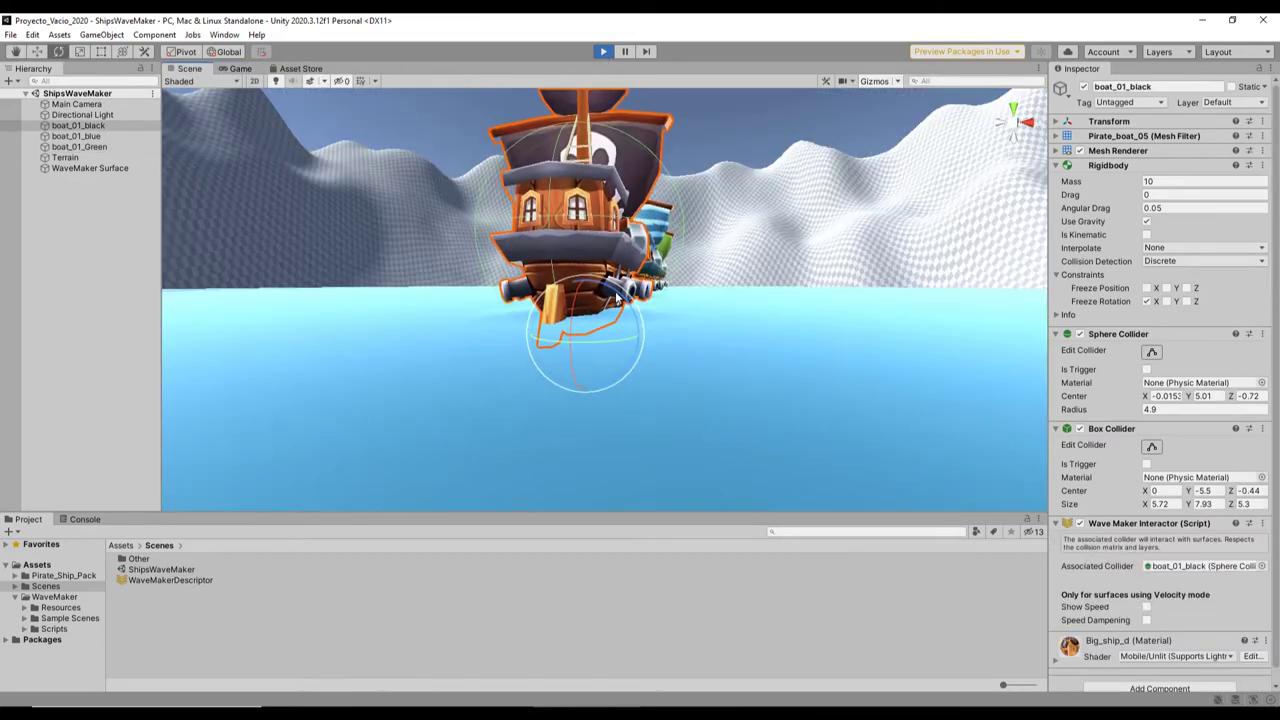
drag(617, 298, 655, 340)
alt+drag(672, 368, 691, 353)
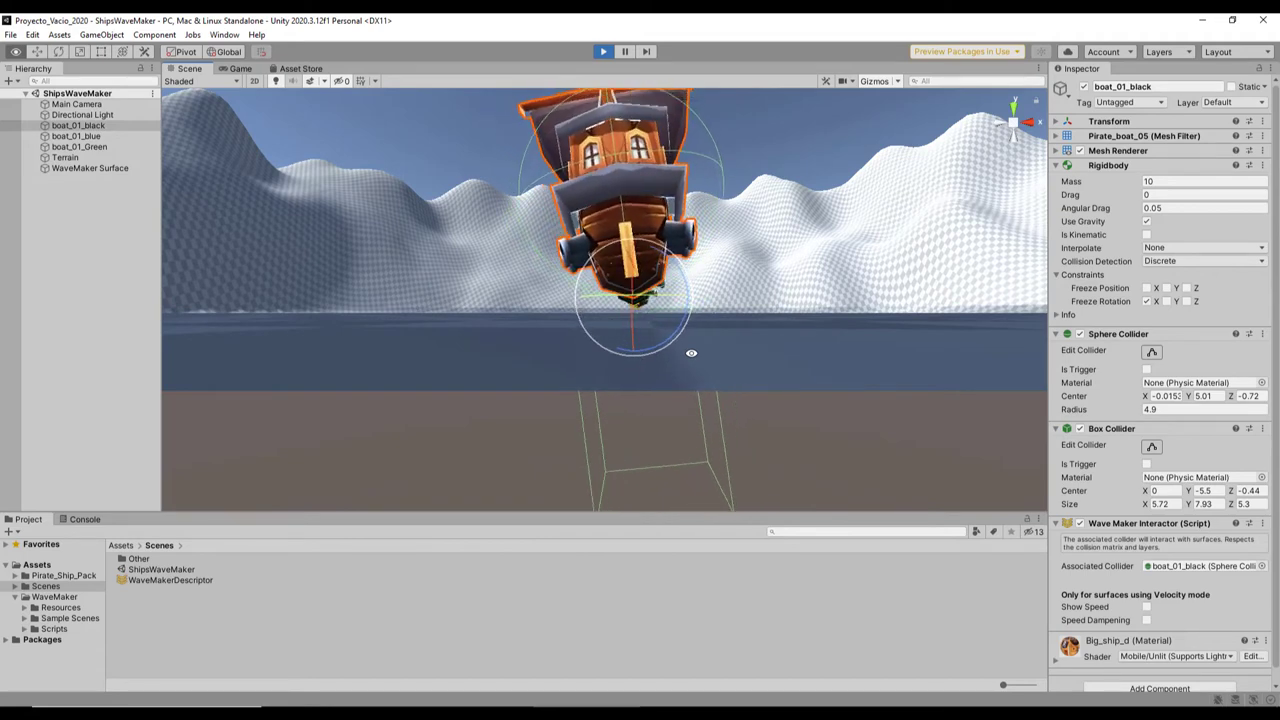
alt+drag(689, 354, 442, 413)
alt+right_drag(711, 403, 611, 411)
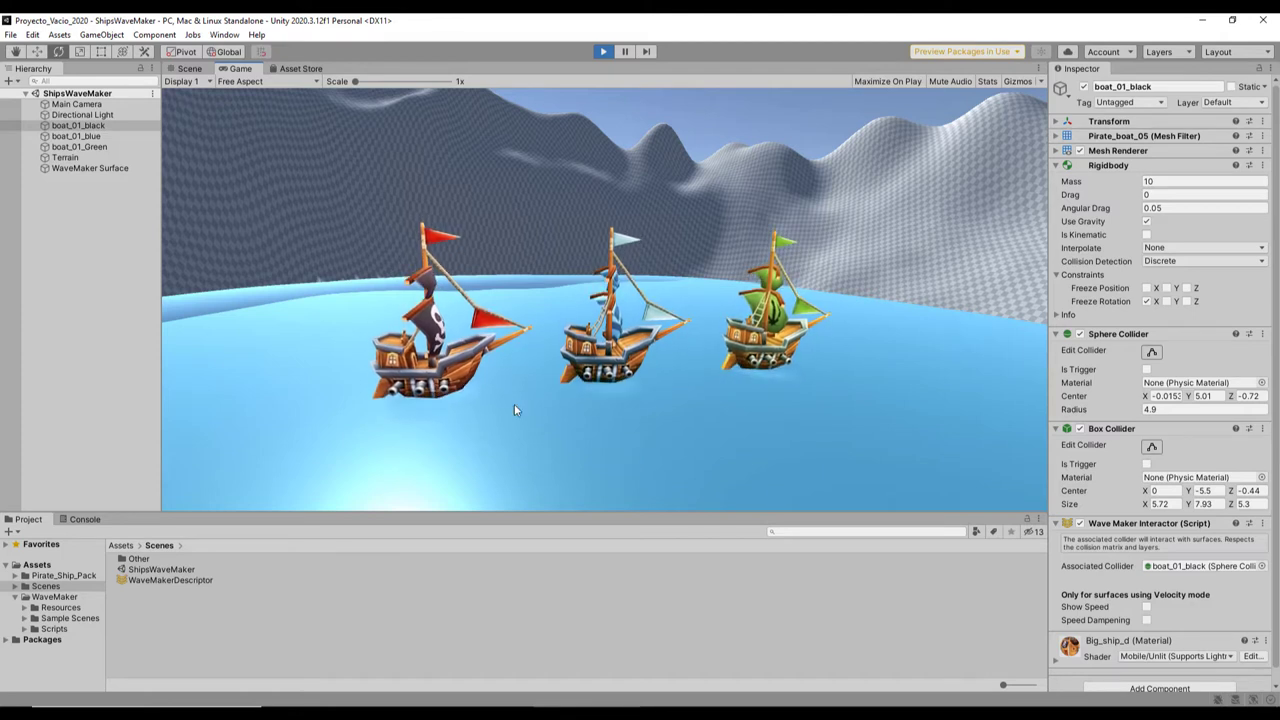
Step: Set the interaction Damping of the WaveMaker Surface to 0.5
click(76, 168)
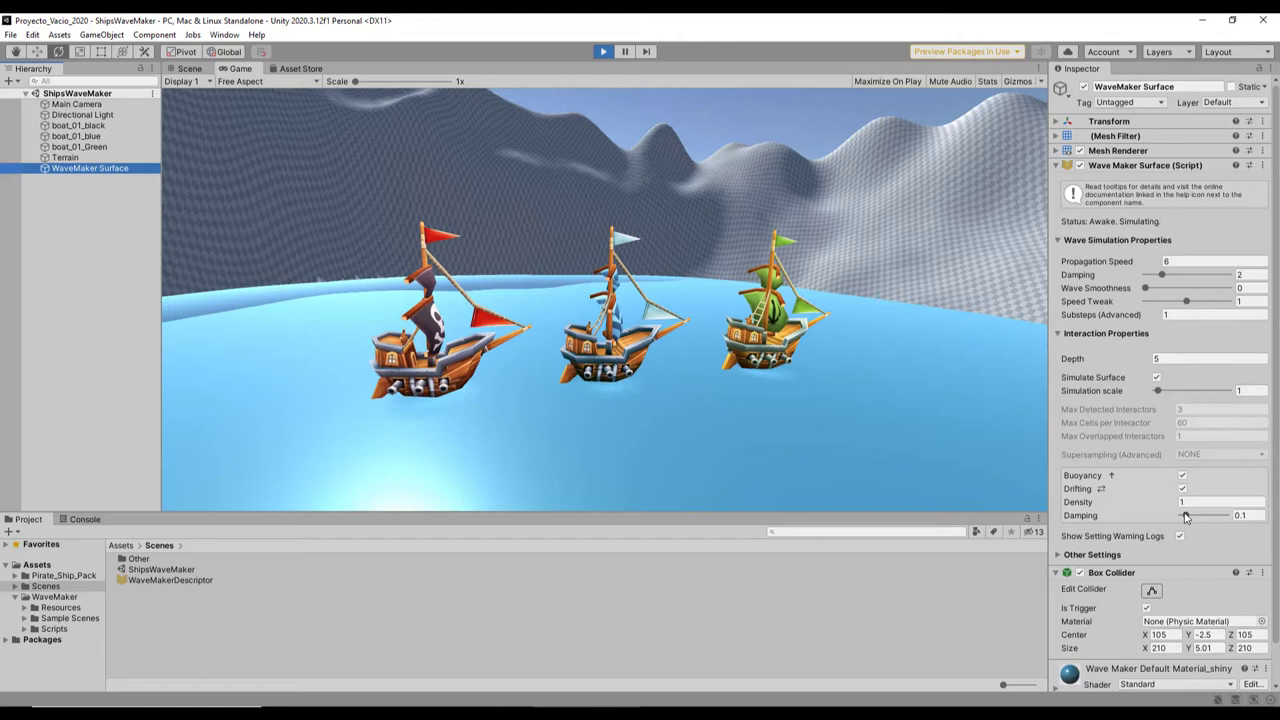
drag(1185, 515, 1220, 520)
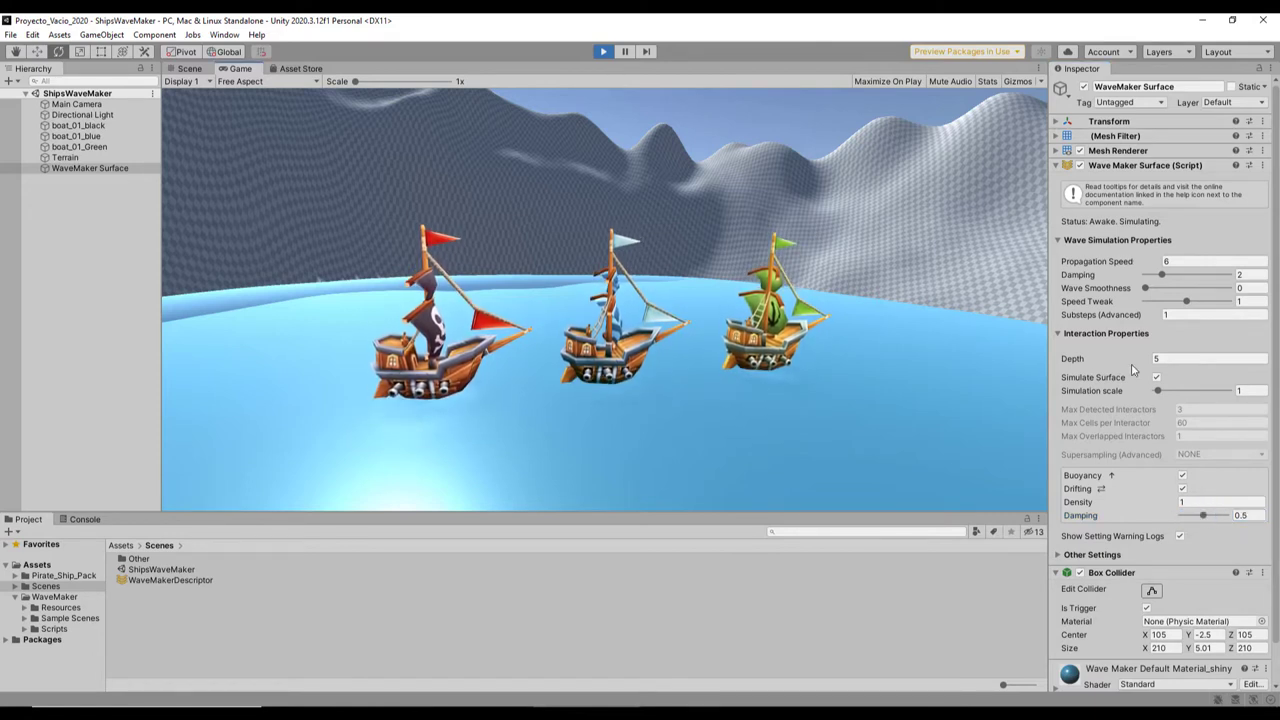
Step: Try a Propagation Speed of 26.22 on the running water surface, and end play mode
drag(1121, 263, 374, 254)
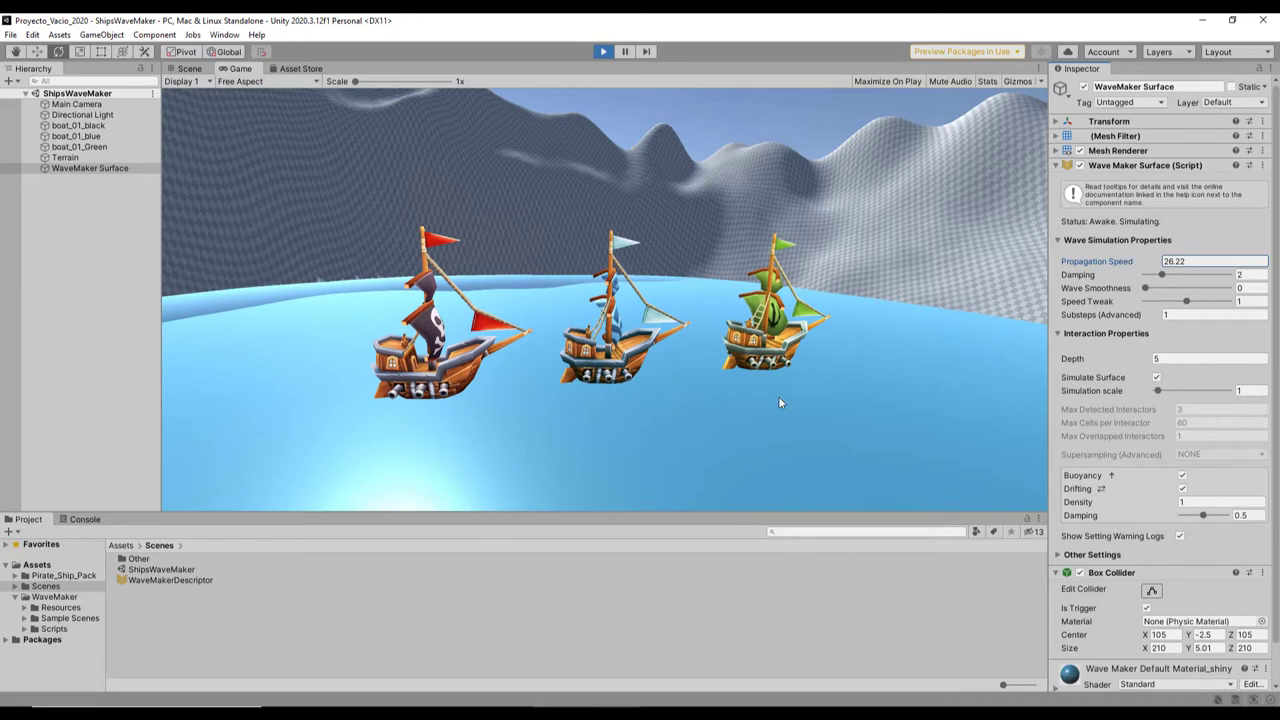
click(601, 51)
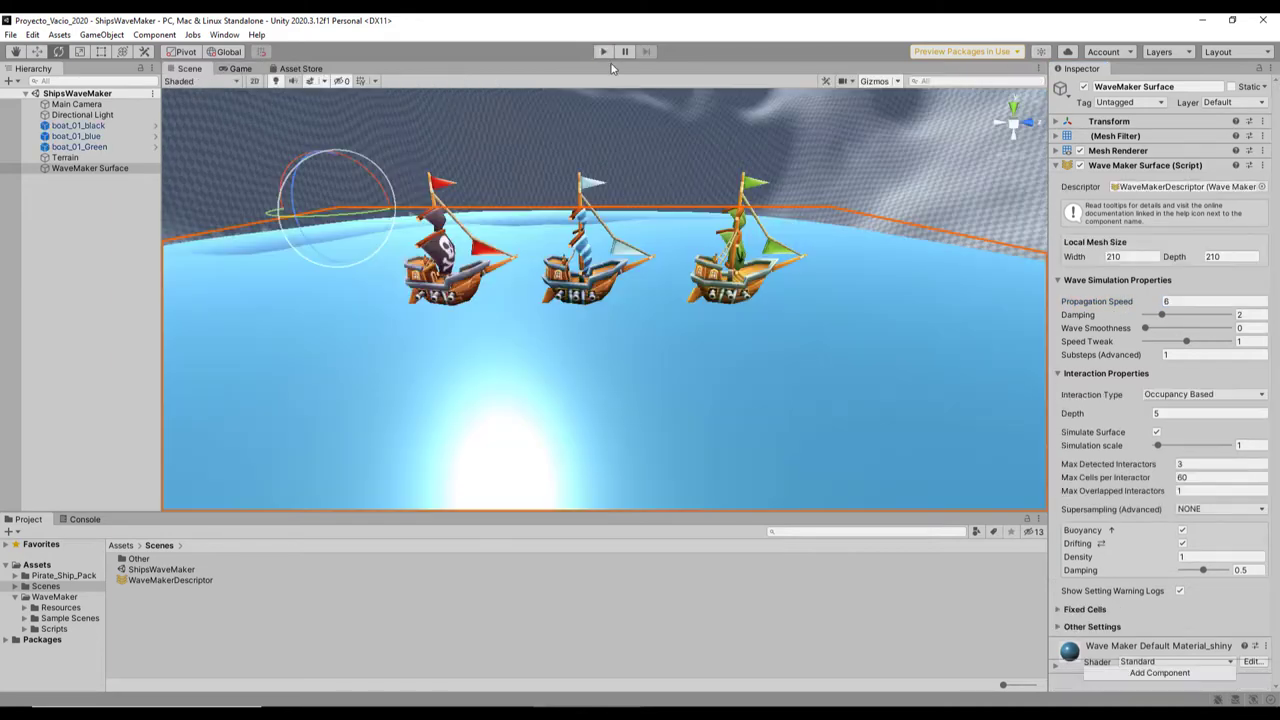
click(97, 320)
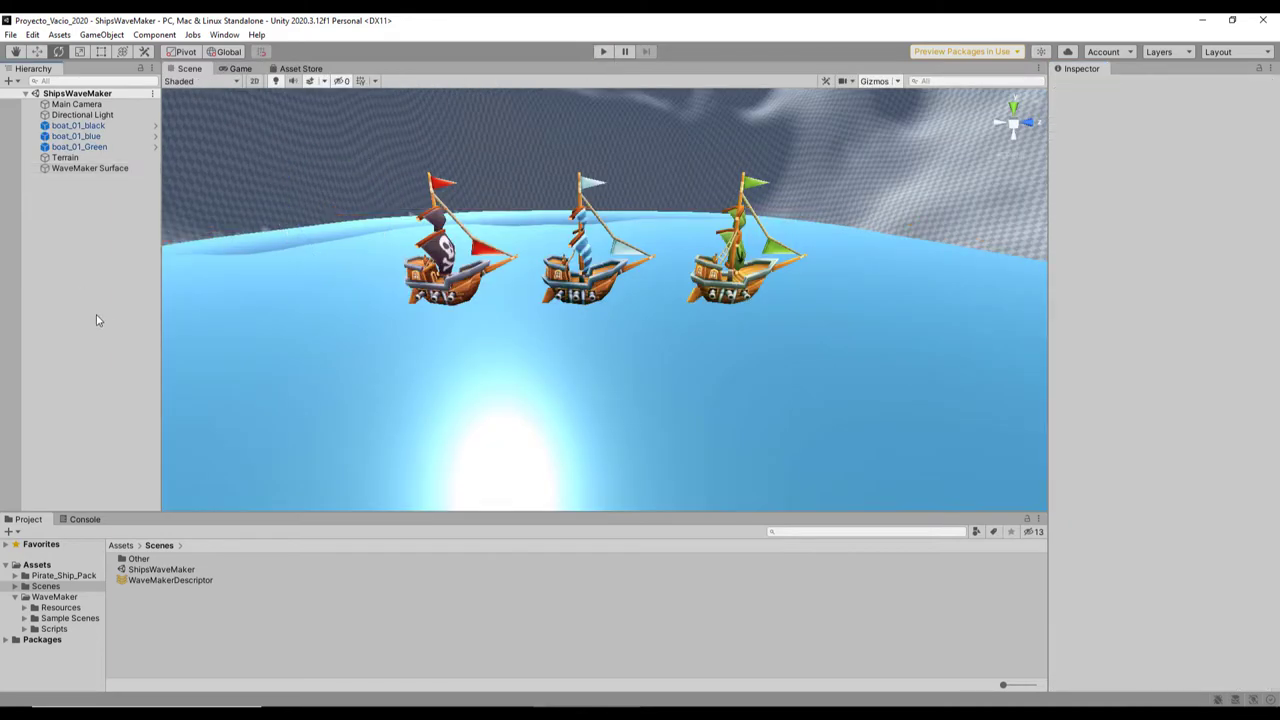
Step: Add the WaveMaker_SampleScene_Ship_Mover script from the Sample Scenes Ship folder to boat_01_black
click(80, 126)
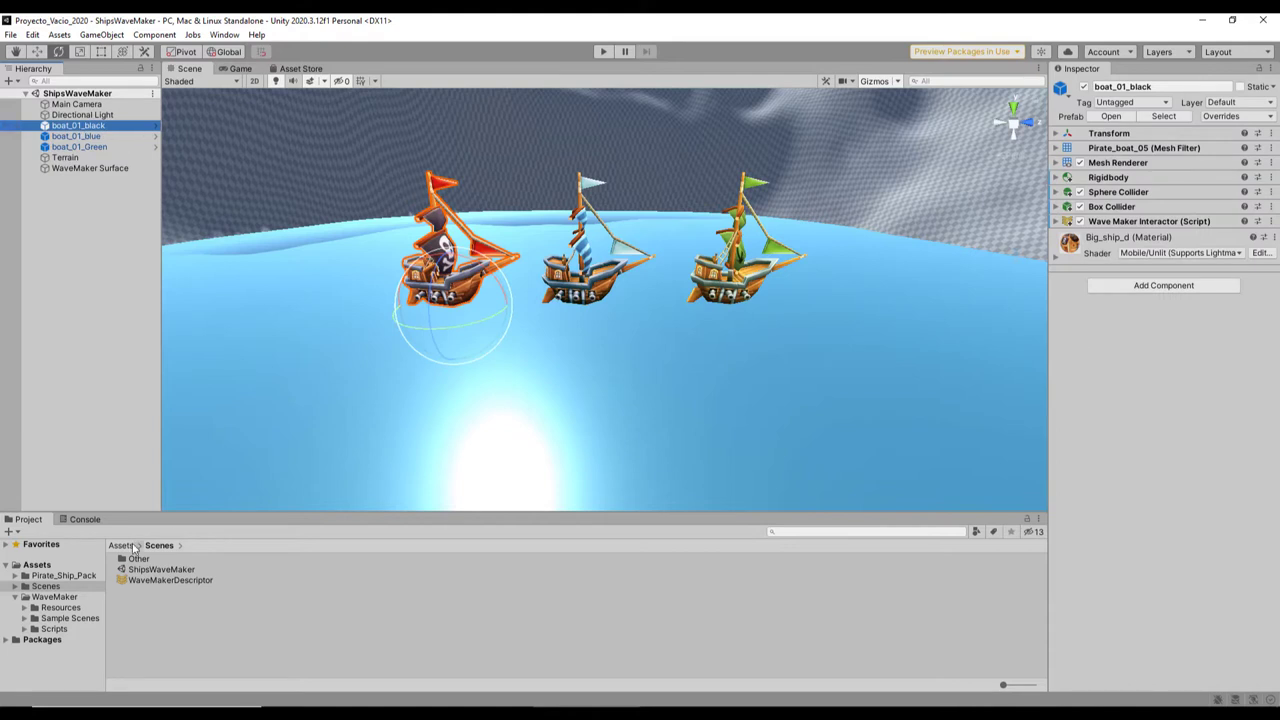
click(58, 620)
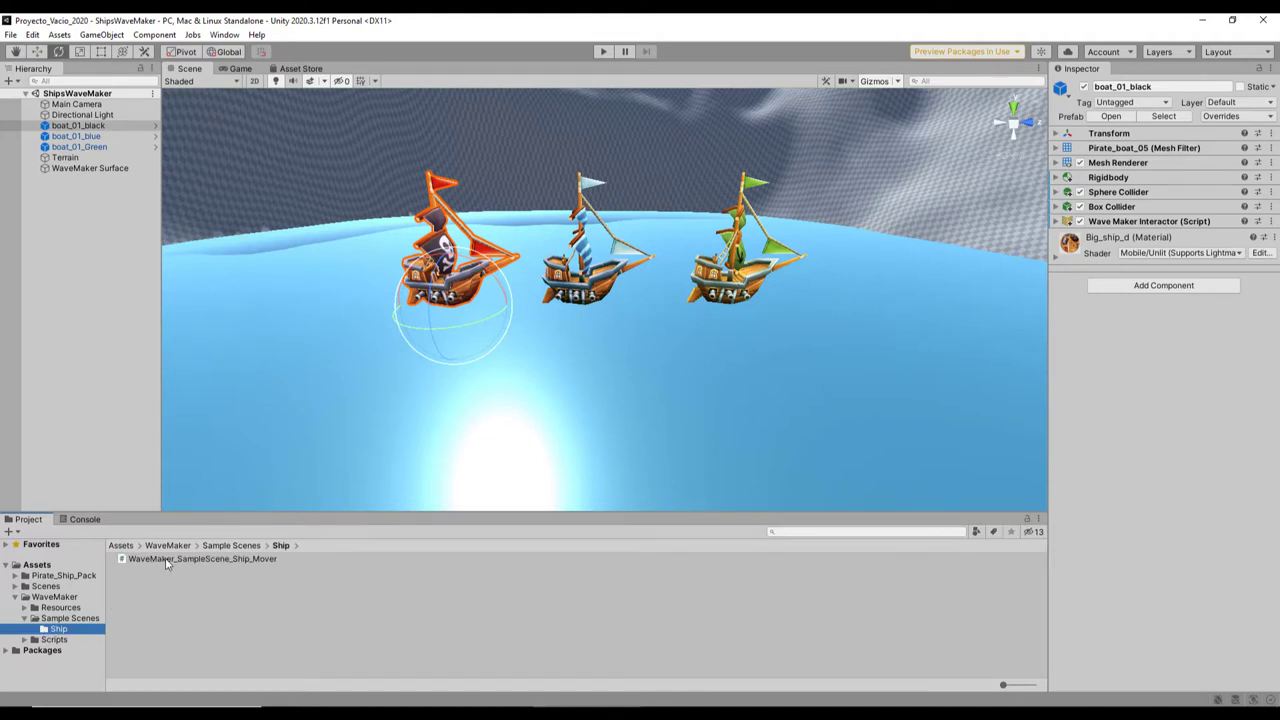
drag(163, 561, 618, 498)
drag(1097, 232, 1099, 233)
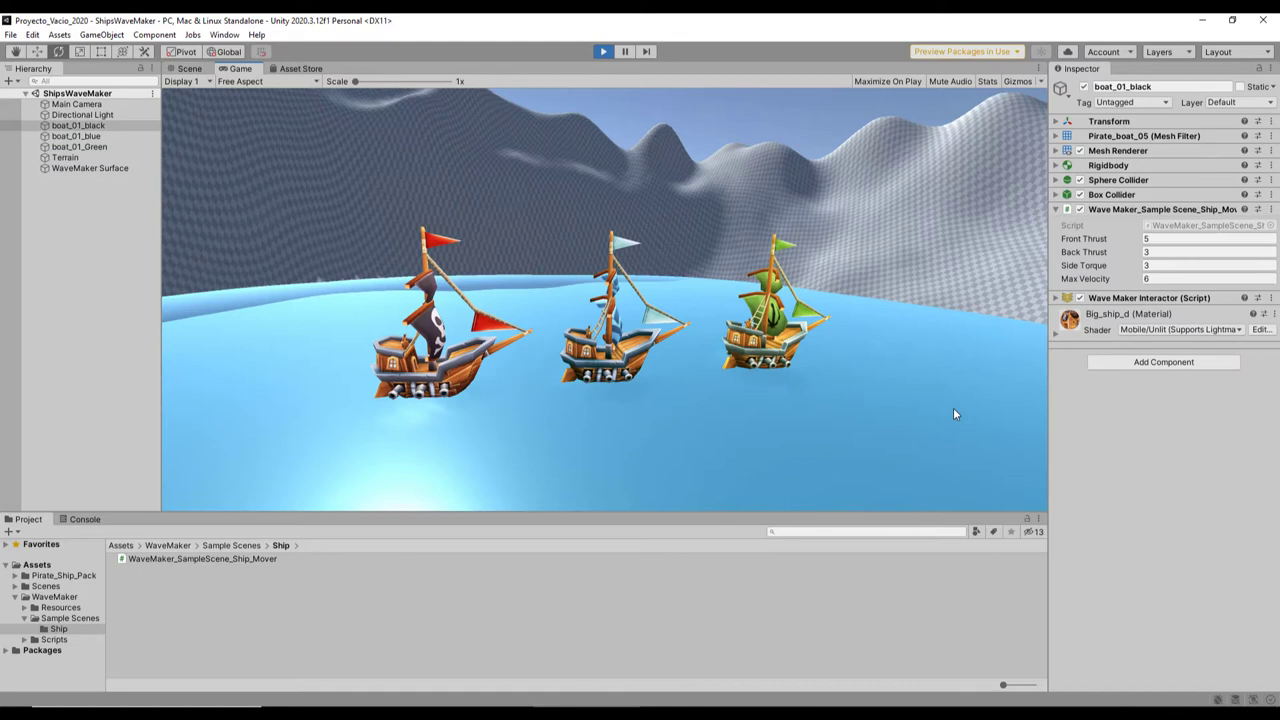
Step: Sail the black boat in play mode while trying a Propagation Speed of 37.75 and wave Damping of 0.55 on the water surface
key(w)
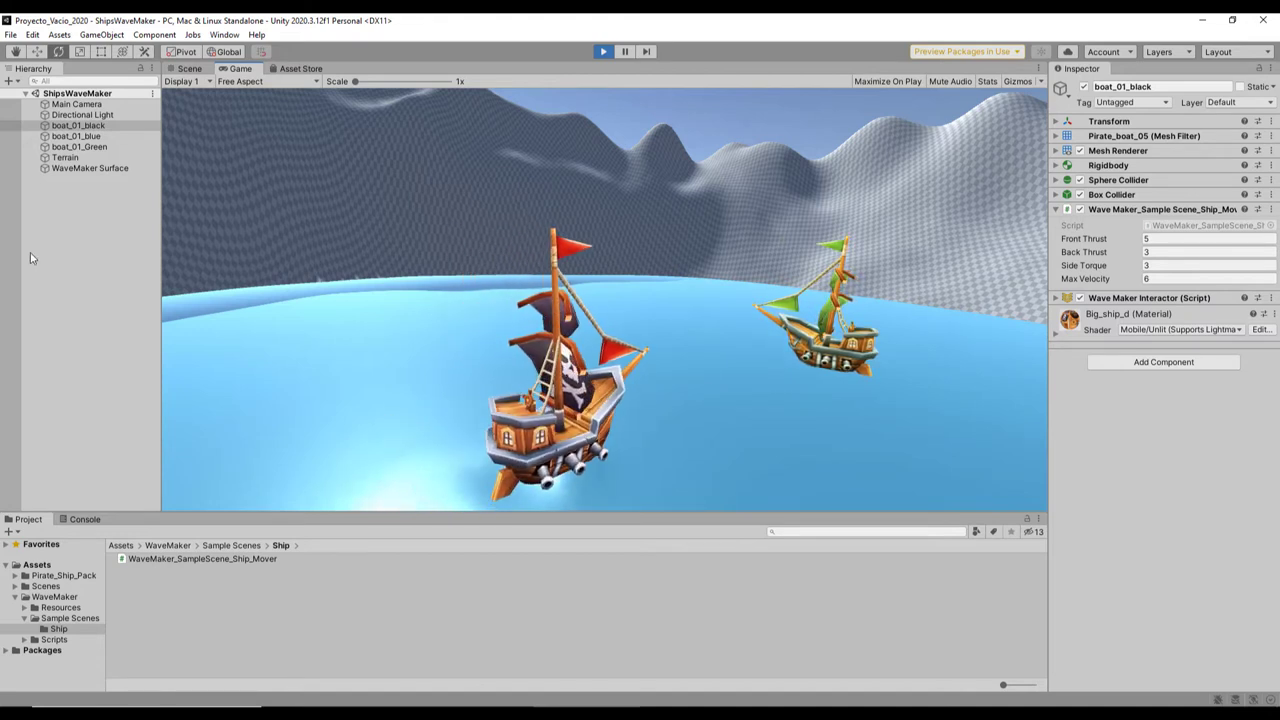
click(86, 169)
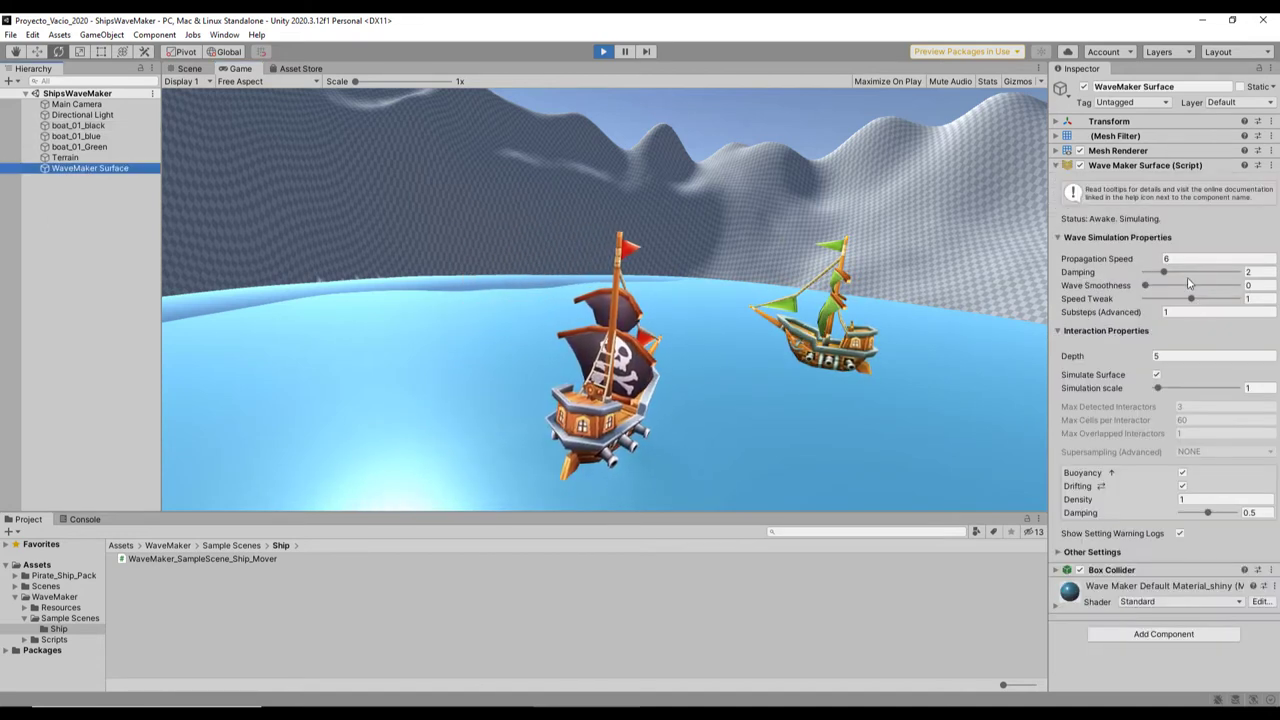
drag(1154, 258, 560, 247)
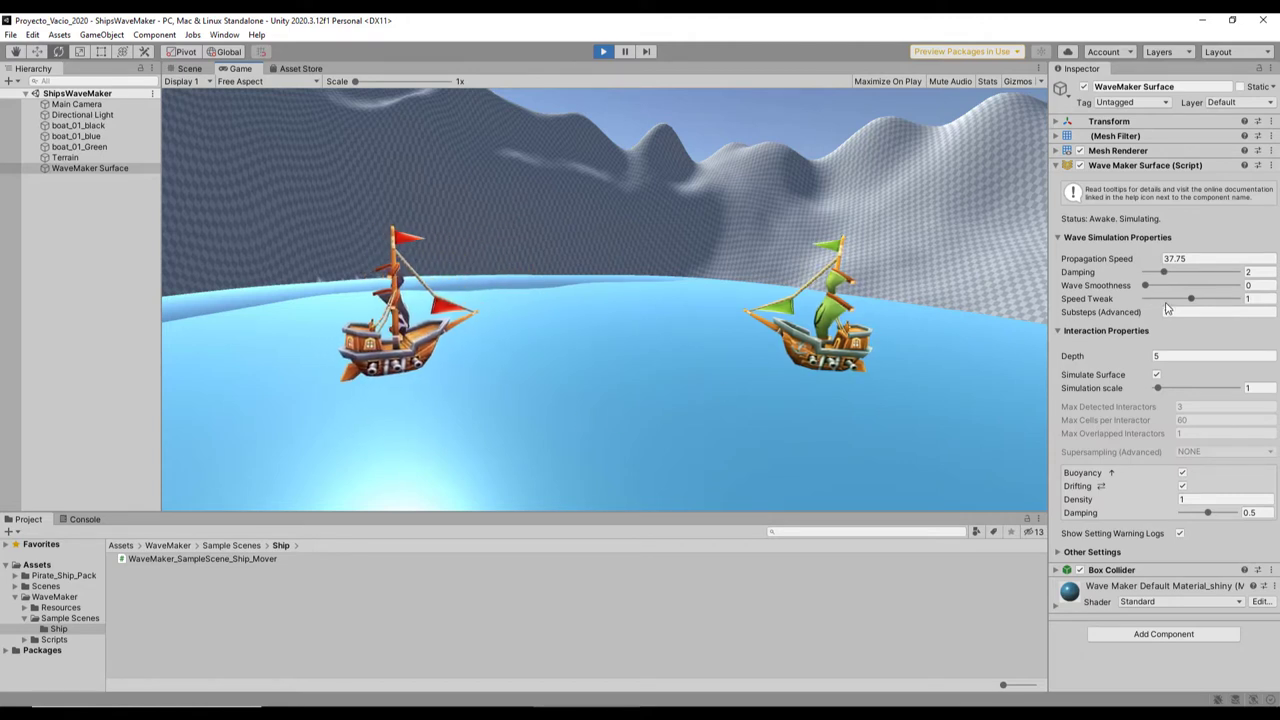
drag(1164, 274, 1150, 273)
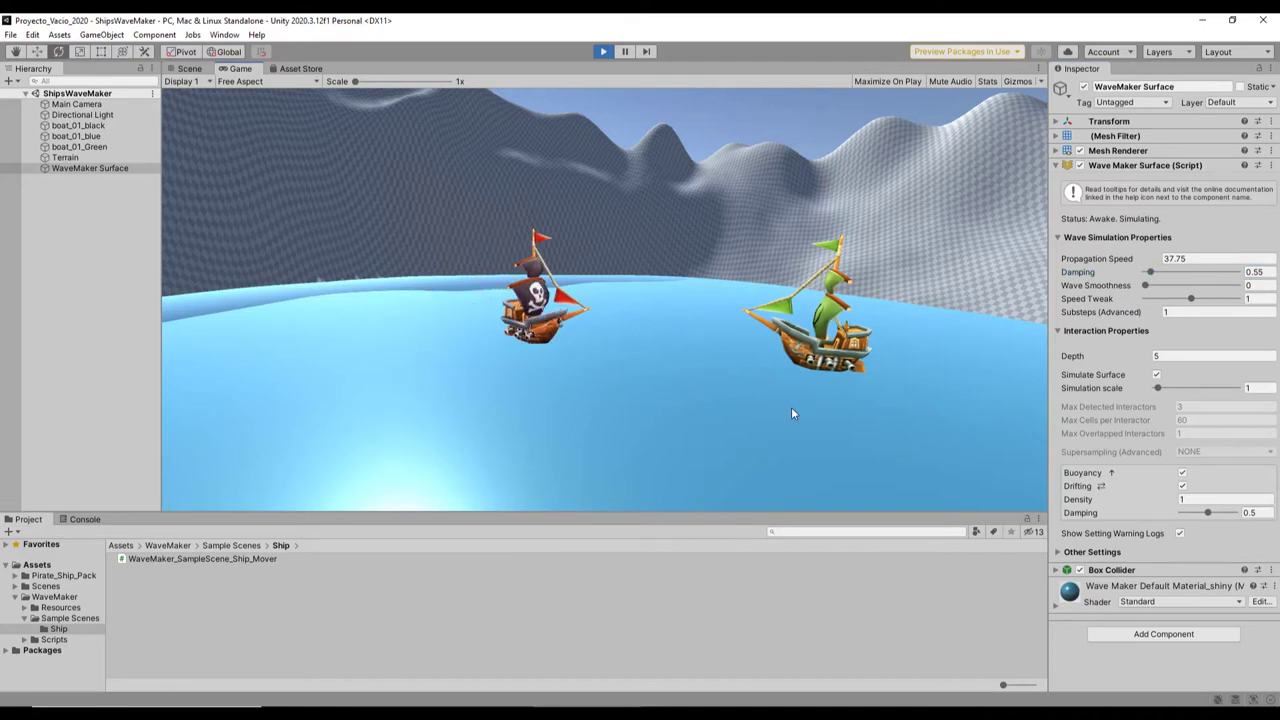
key(ctrl+p)
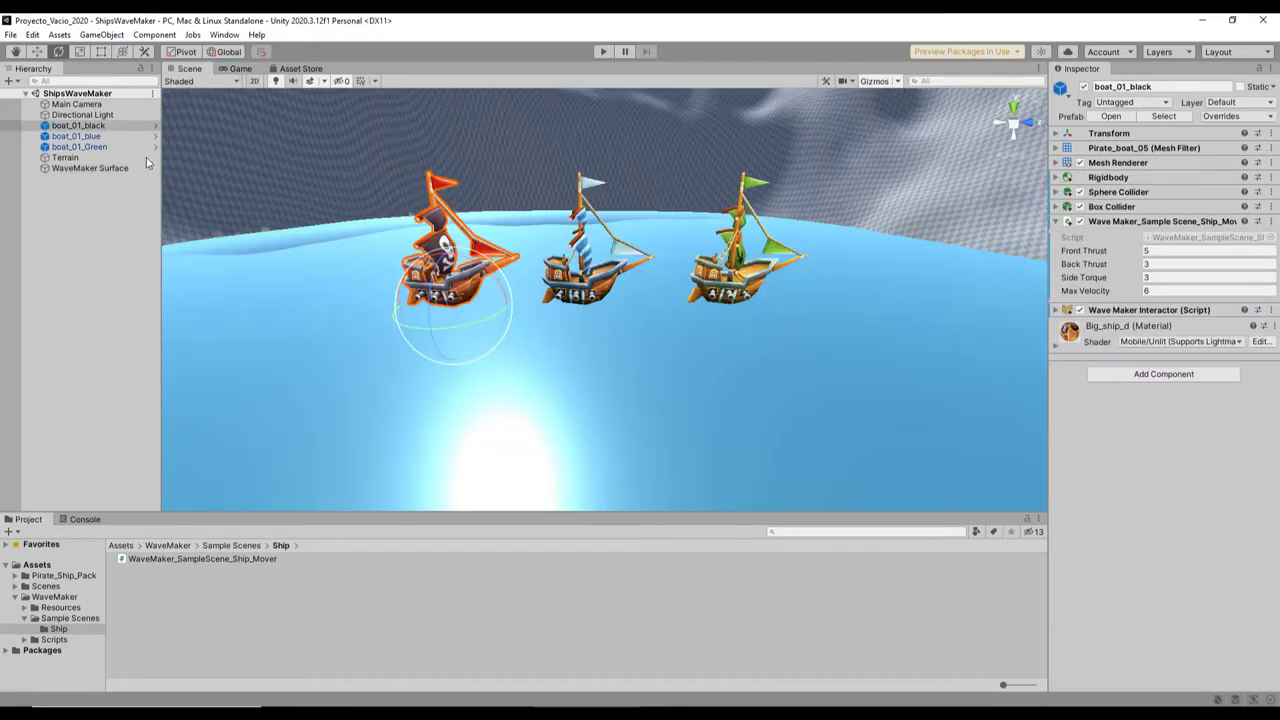
Step: Set the Rigidbody Mass of all three boats together to 15 and run the scene
shift+click(88, 147)
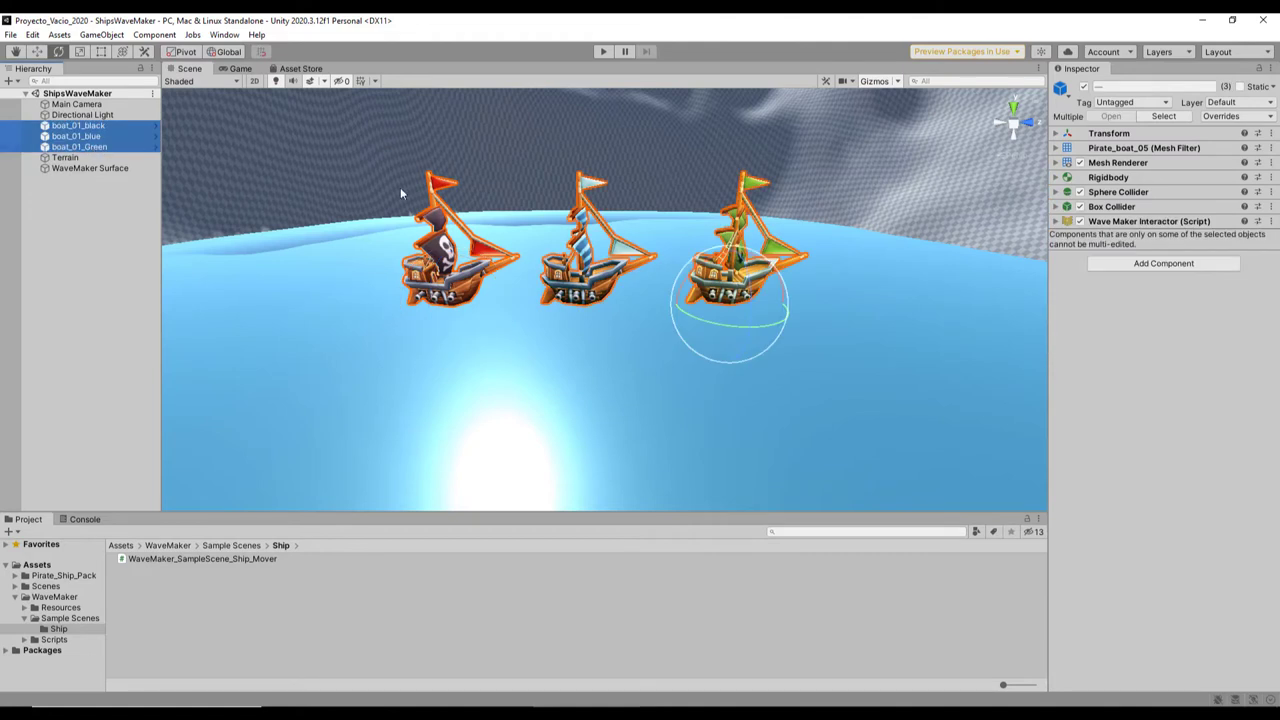
click(1110, 177)
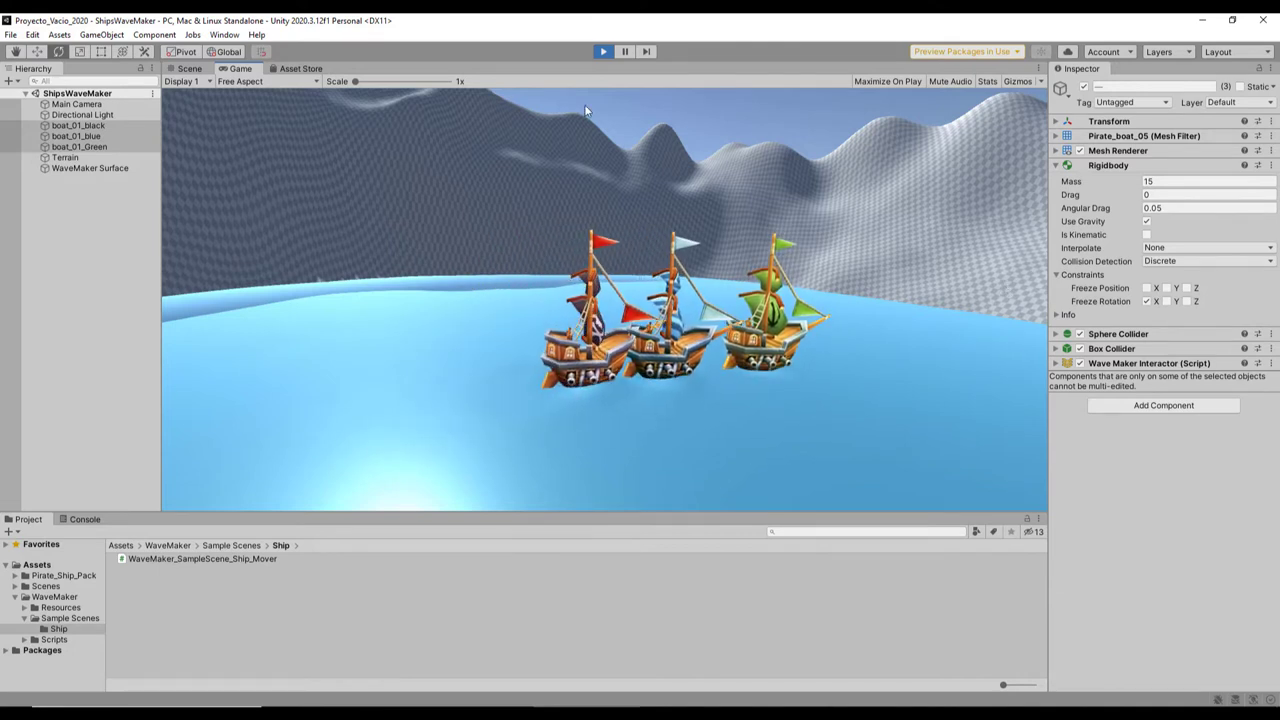
Step: Set the WaveMaker Surface's Propagation Speed to 30 and its wave Damping to 0.72 outside play mode
click(150, 171)
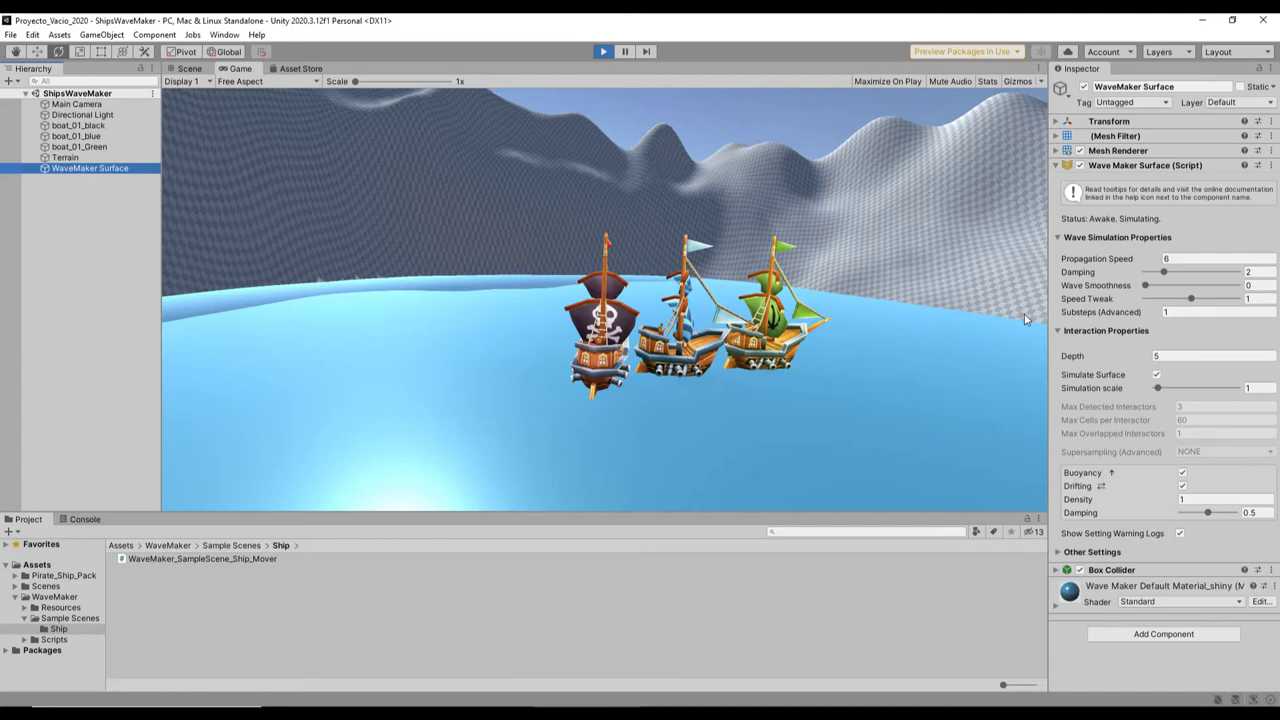
click(602, 51)
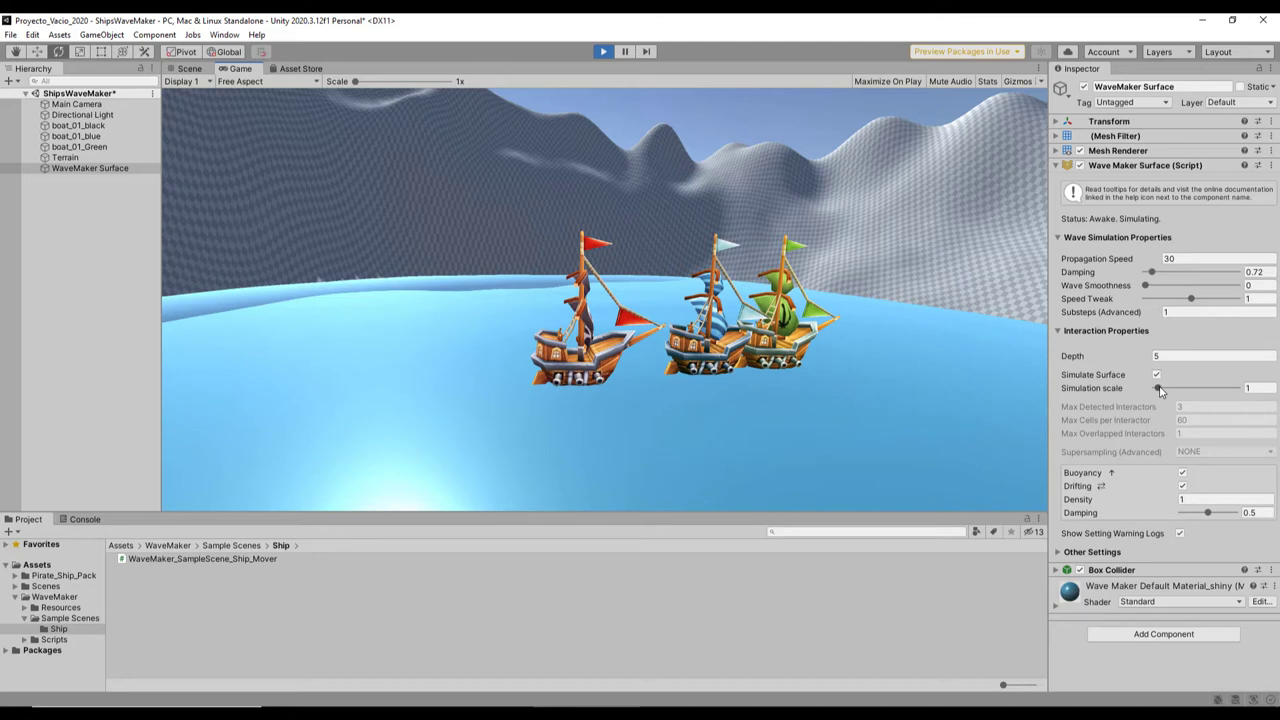
Step: Tune the running water surface to a Simulation scale of 9 and a Wave Smoothness of 0.95
drag(1158, 389, 1184, 392)
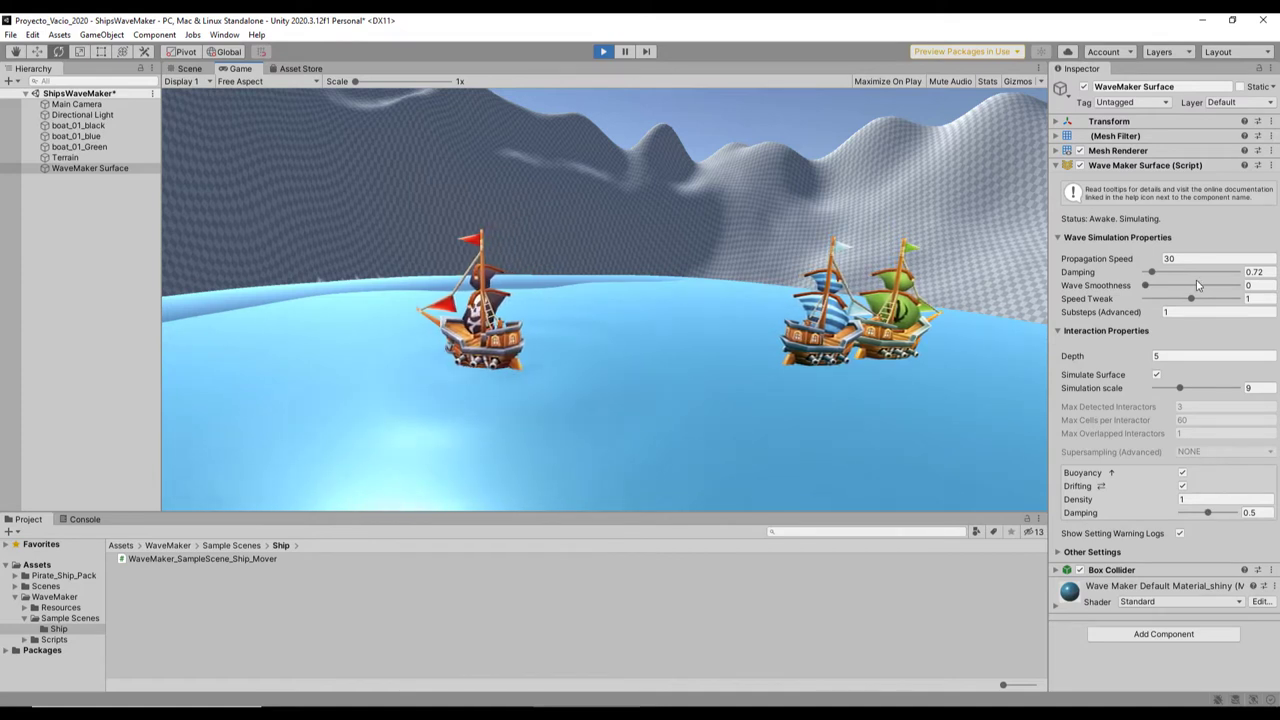
drag(1145, 288, 1157, 288)
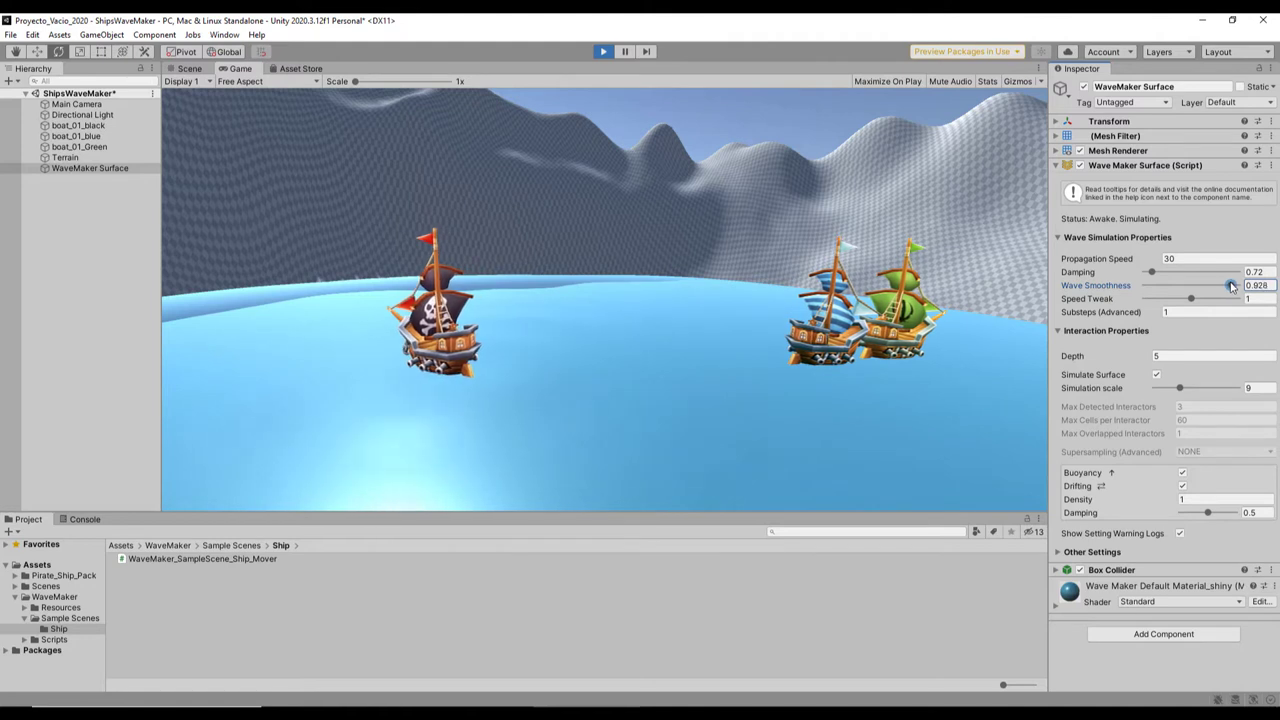
click(760, 410)
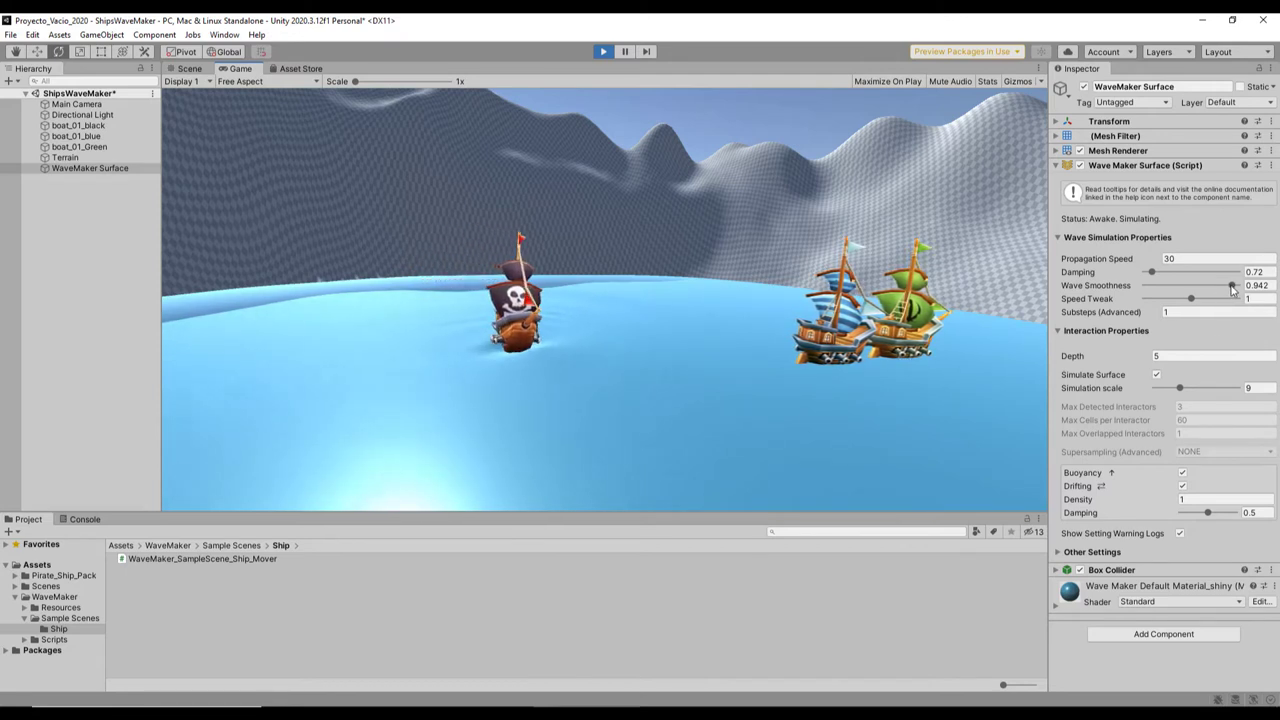
mouse_move(1232, 286)
mouse_down()
mouse_move(1149, 286)
mouse_move(1245, 292)
mouse_move(1234, 295)
mouse_up()
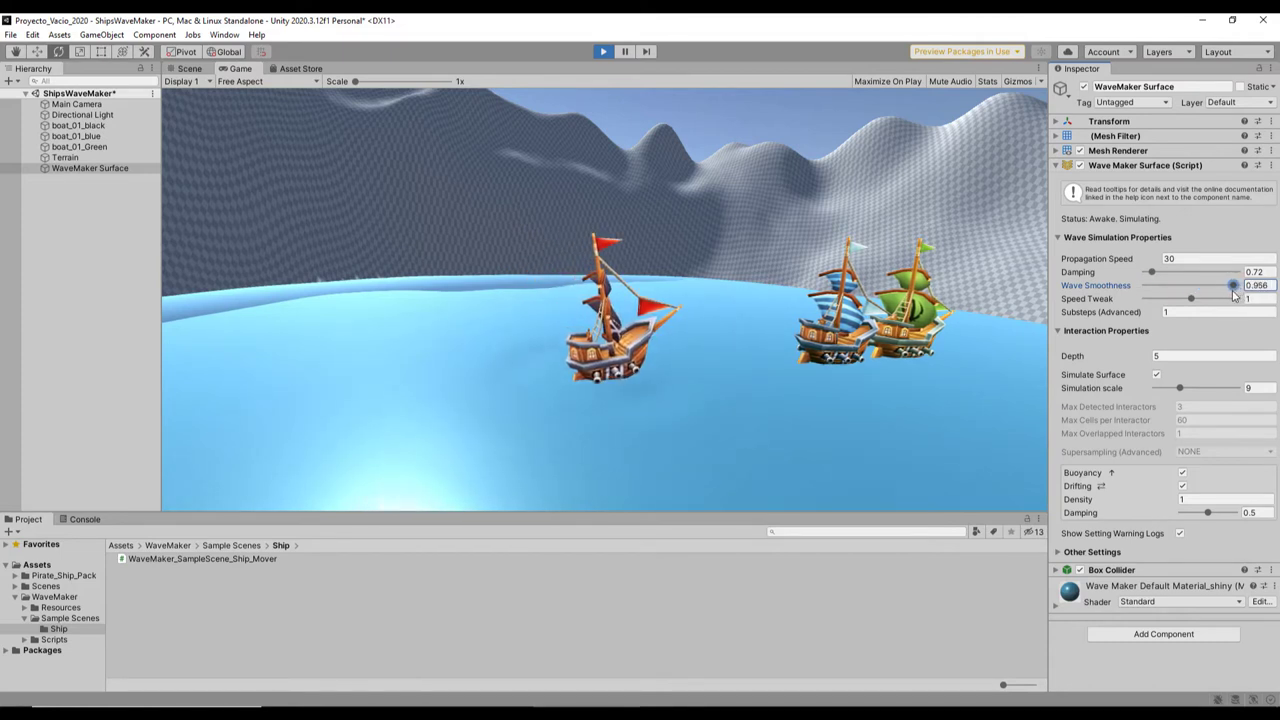
click(791, 428)
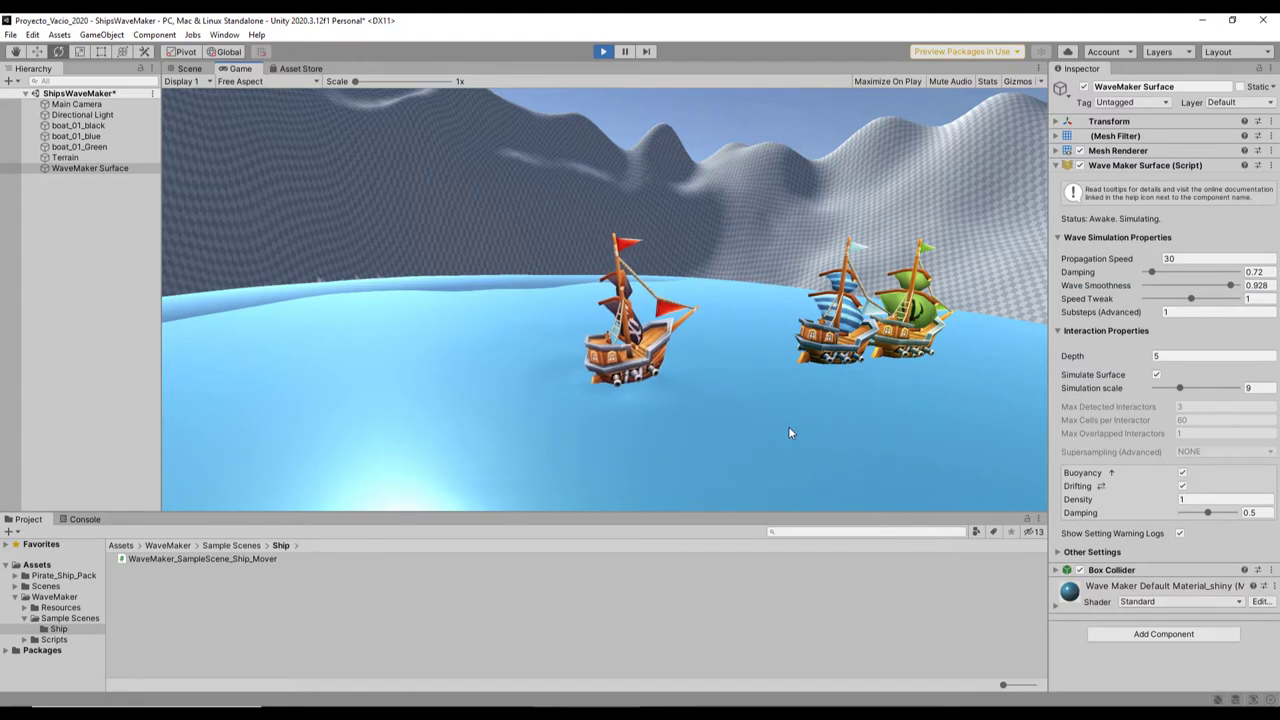
click(1234, 287)
click(859, 404)
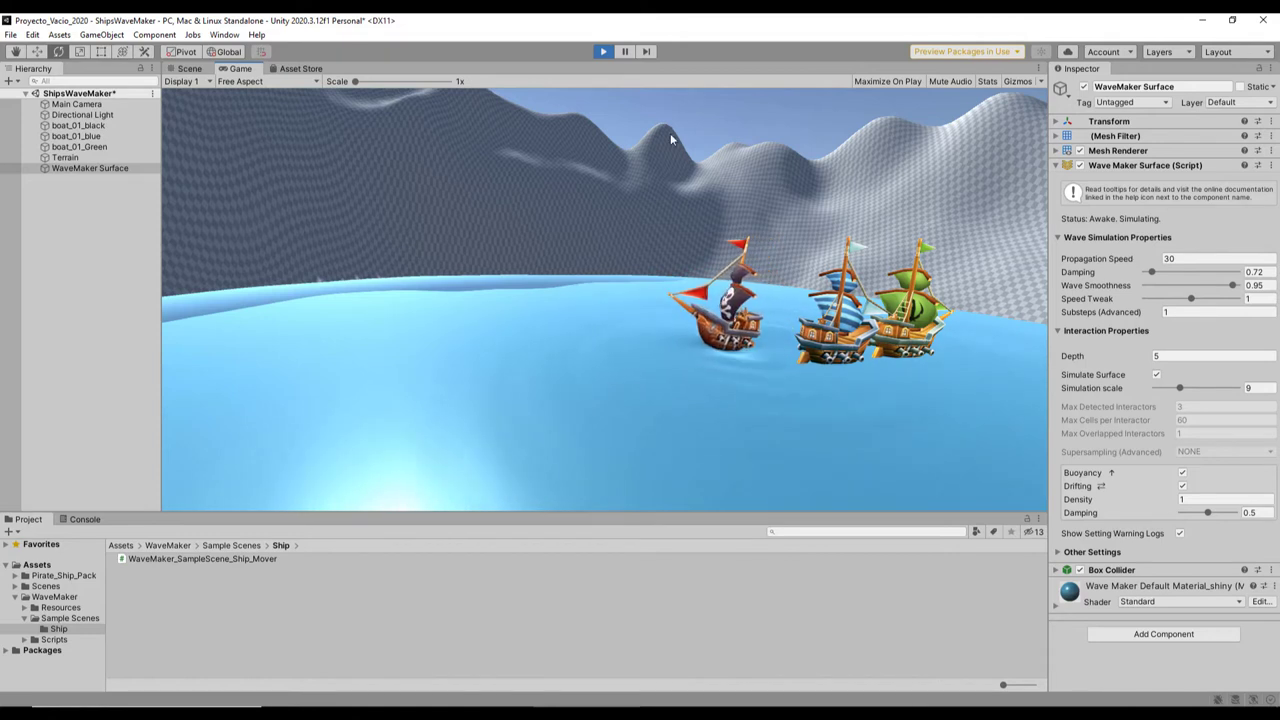
Step: Copy the tuned Wave Maker Surface component, paste its values back after ending play mode, and set Depth to 3
click(1272, 165)
click(1205, 244)
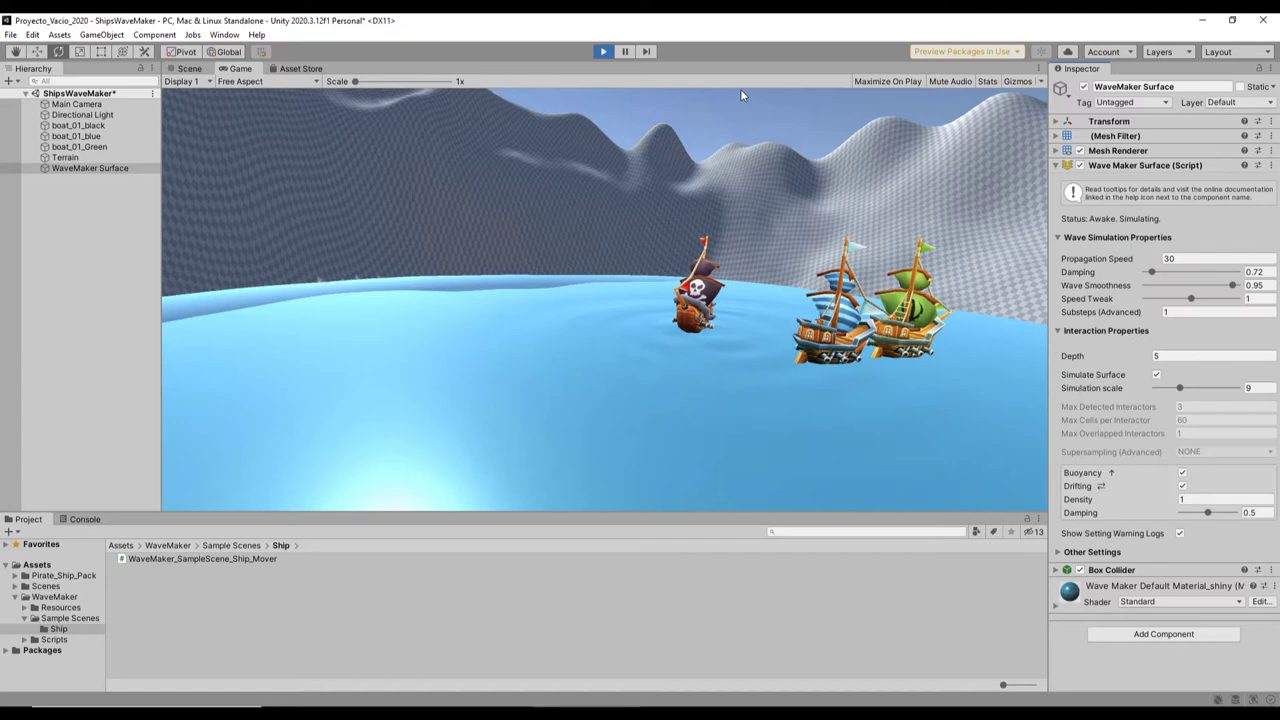
click(604, 52)
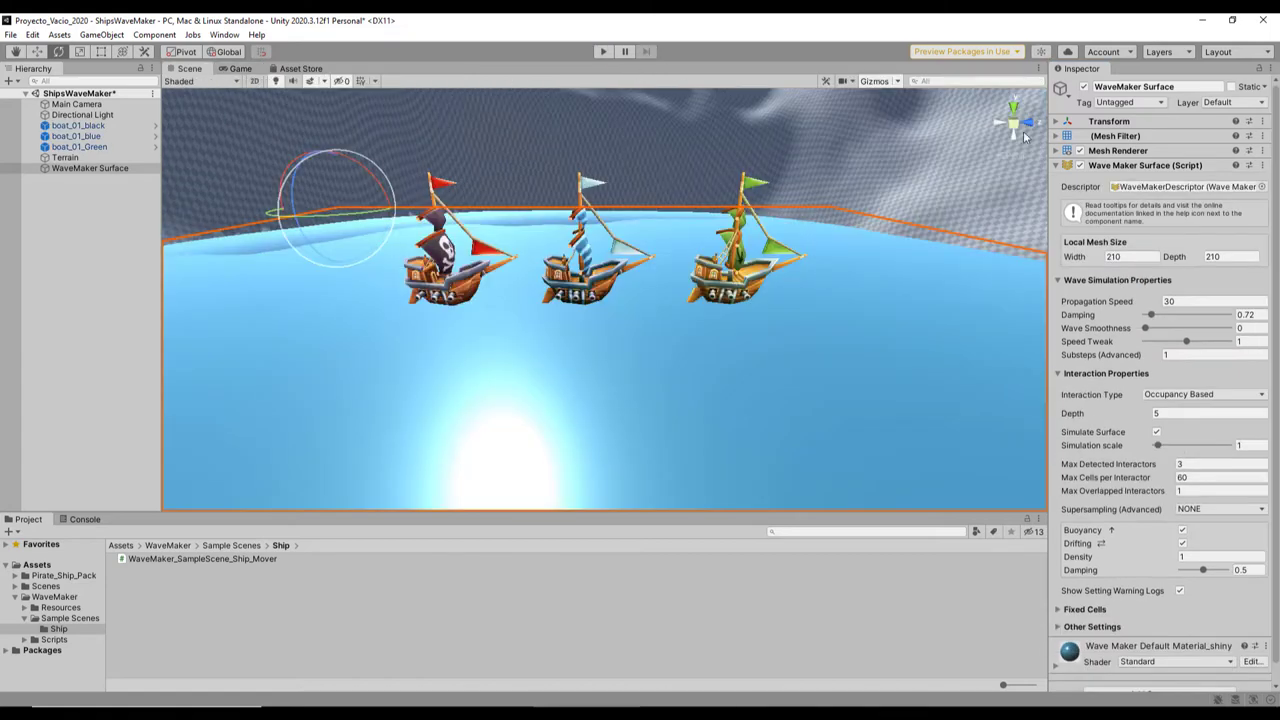
click(1262, 165)
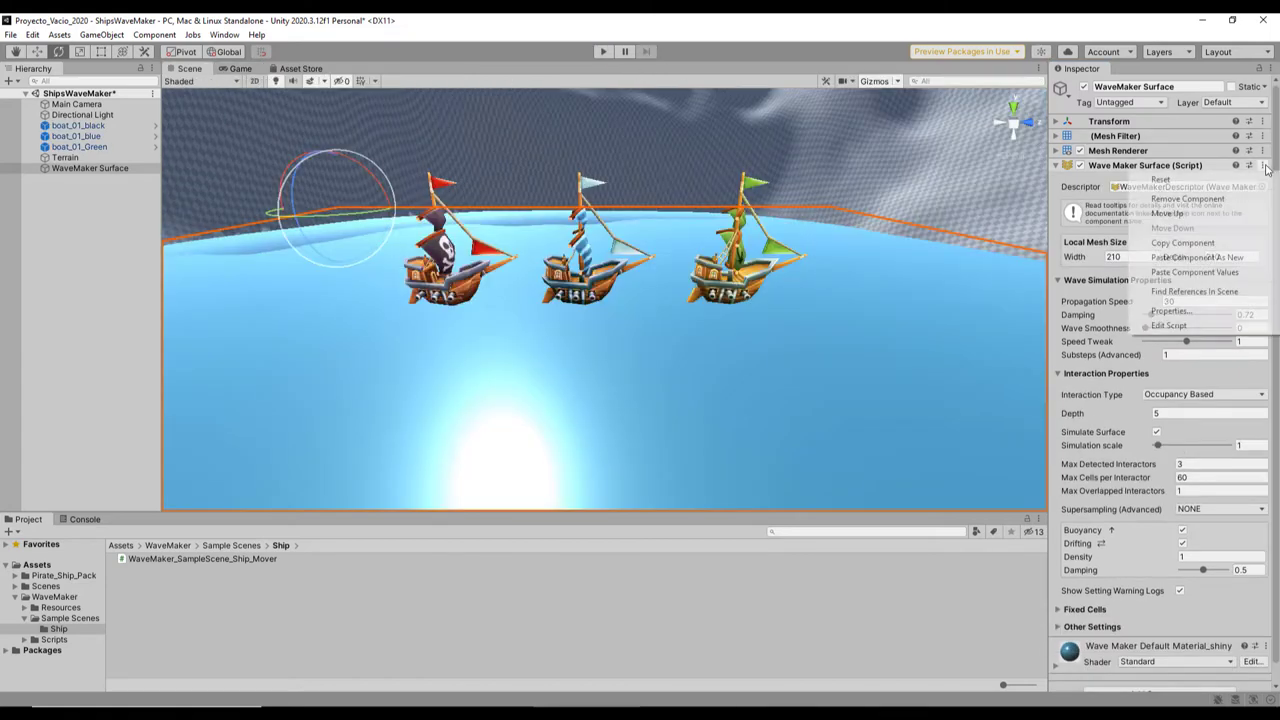
click(1225, 278)
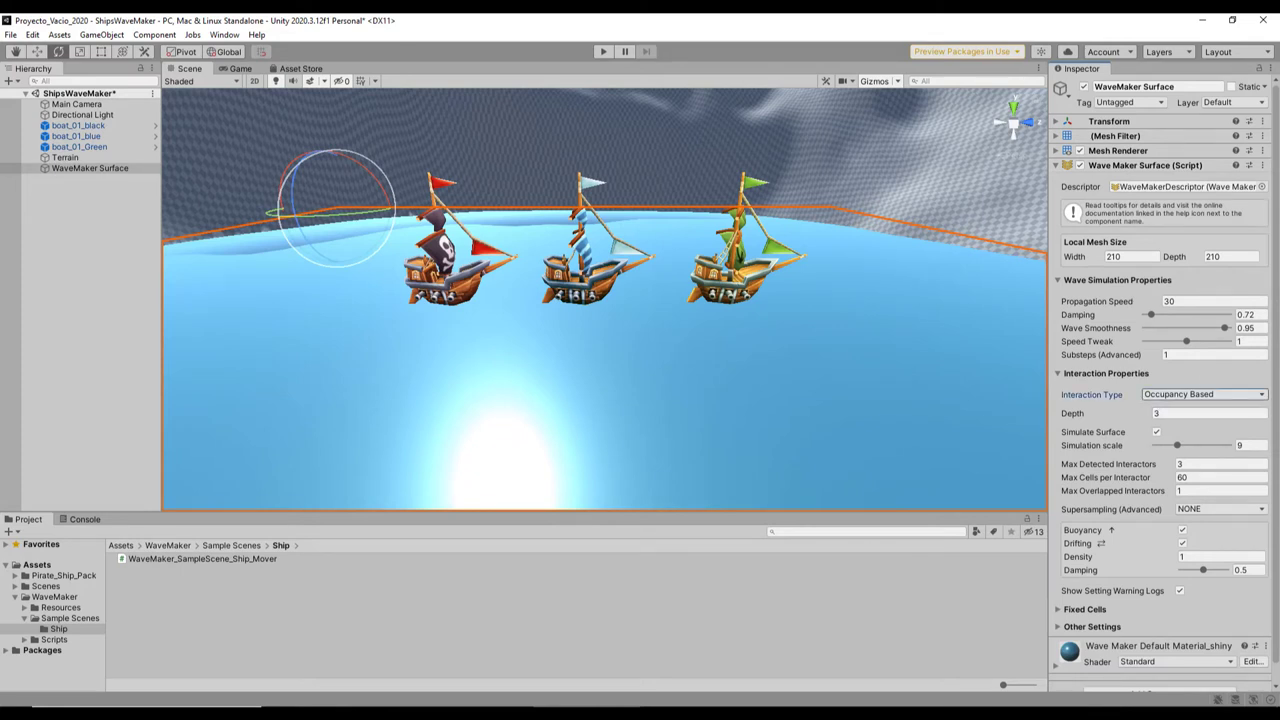
Step: Set the WaveMakerDescriptor grid resolution to Width 200 and Depth 200, apply it, and run the scene
double_click(1134, 188)
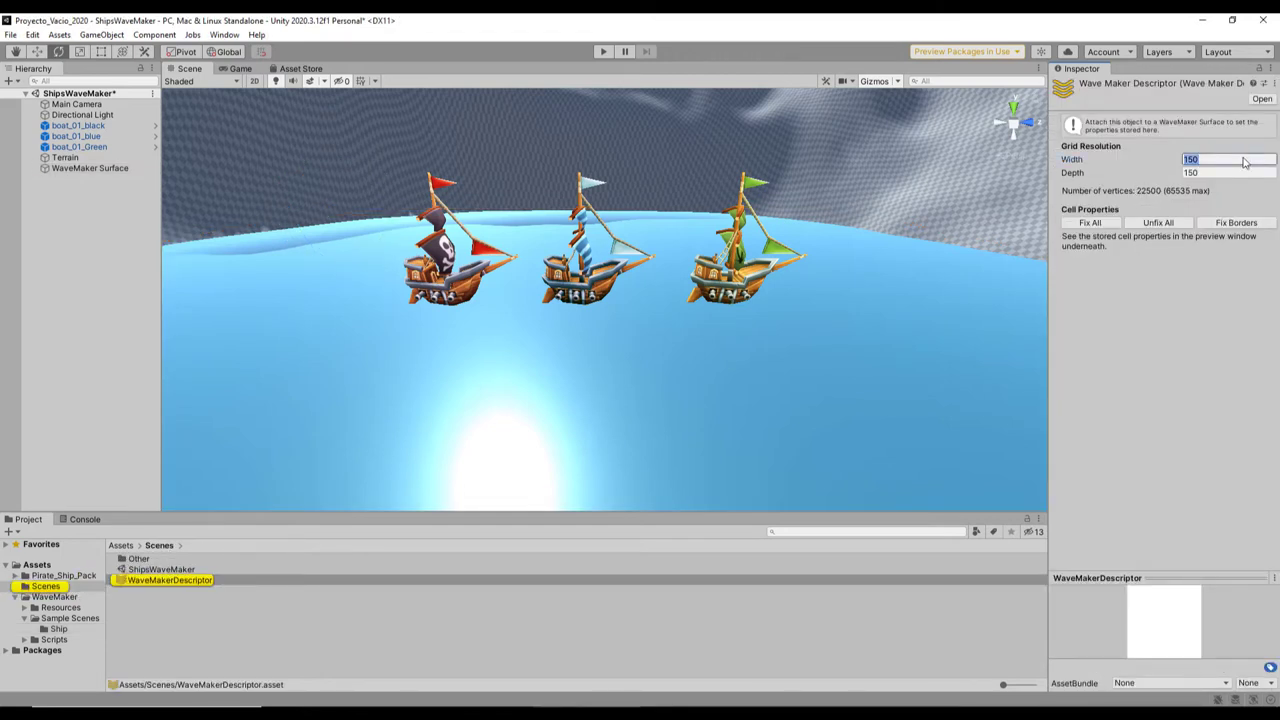
text(200)
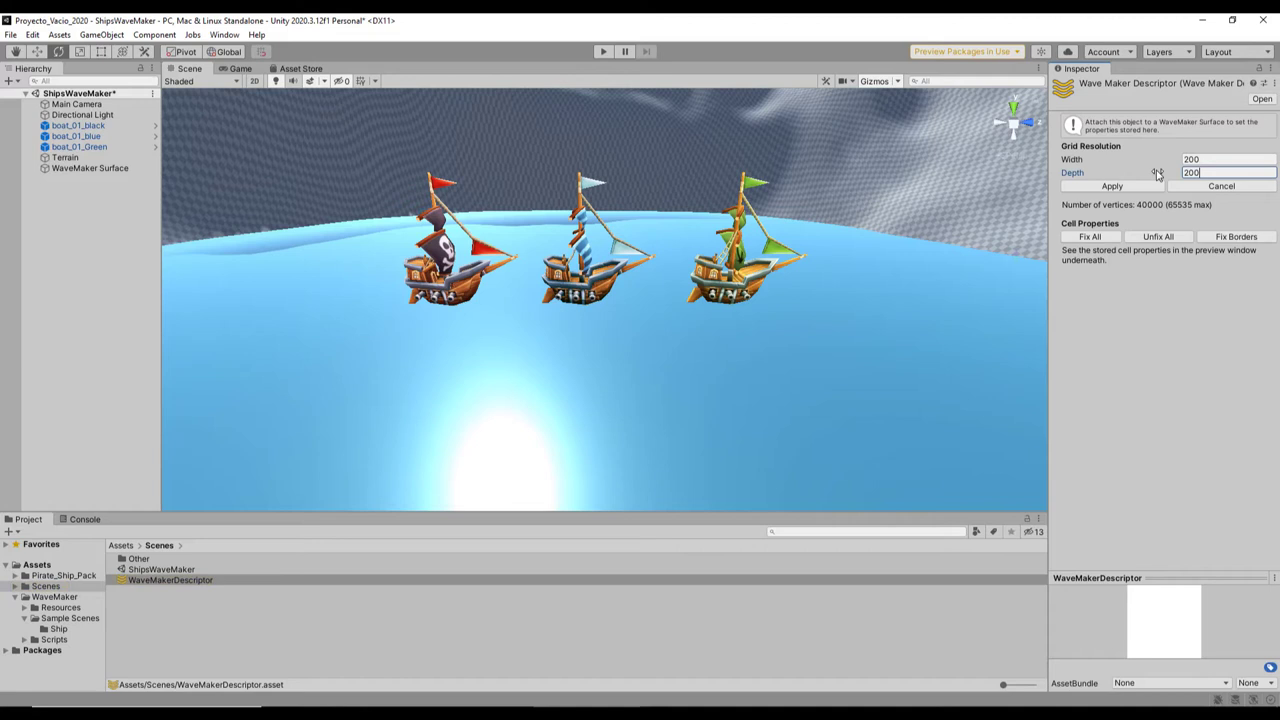
click(1148, 187)
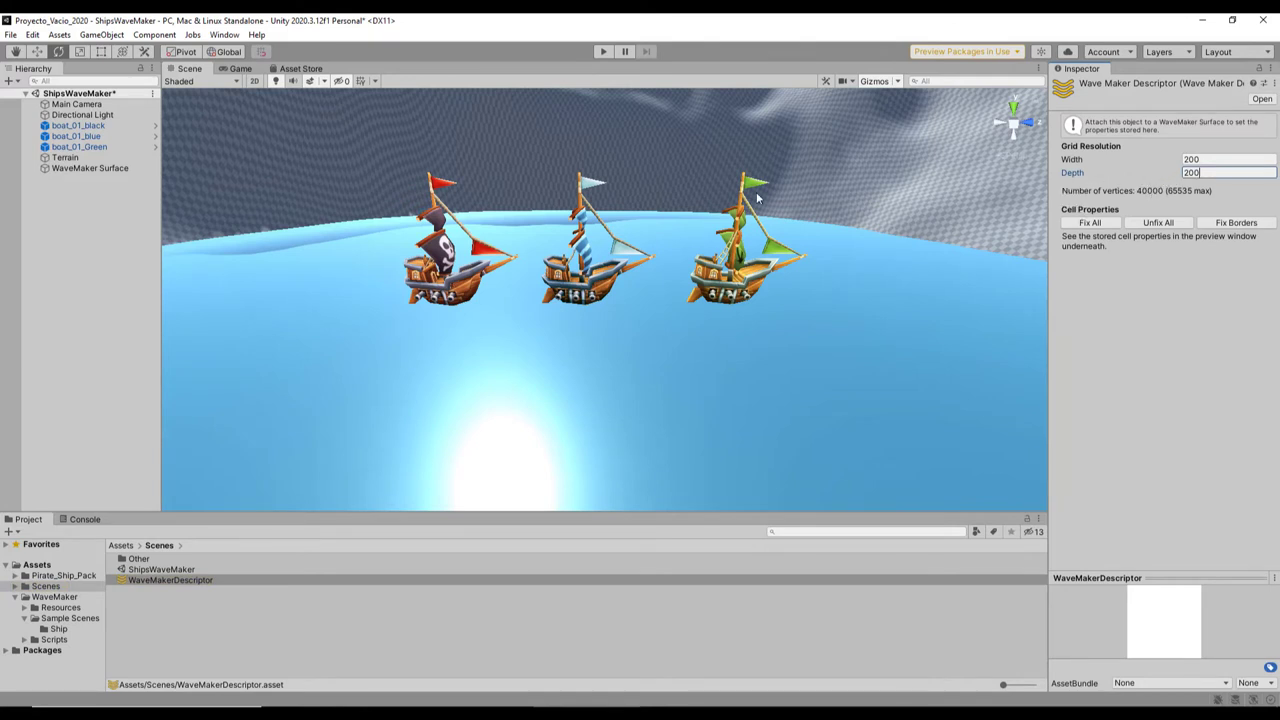
click(603, 52)
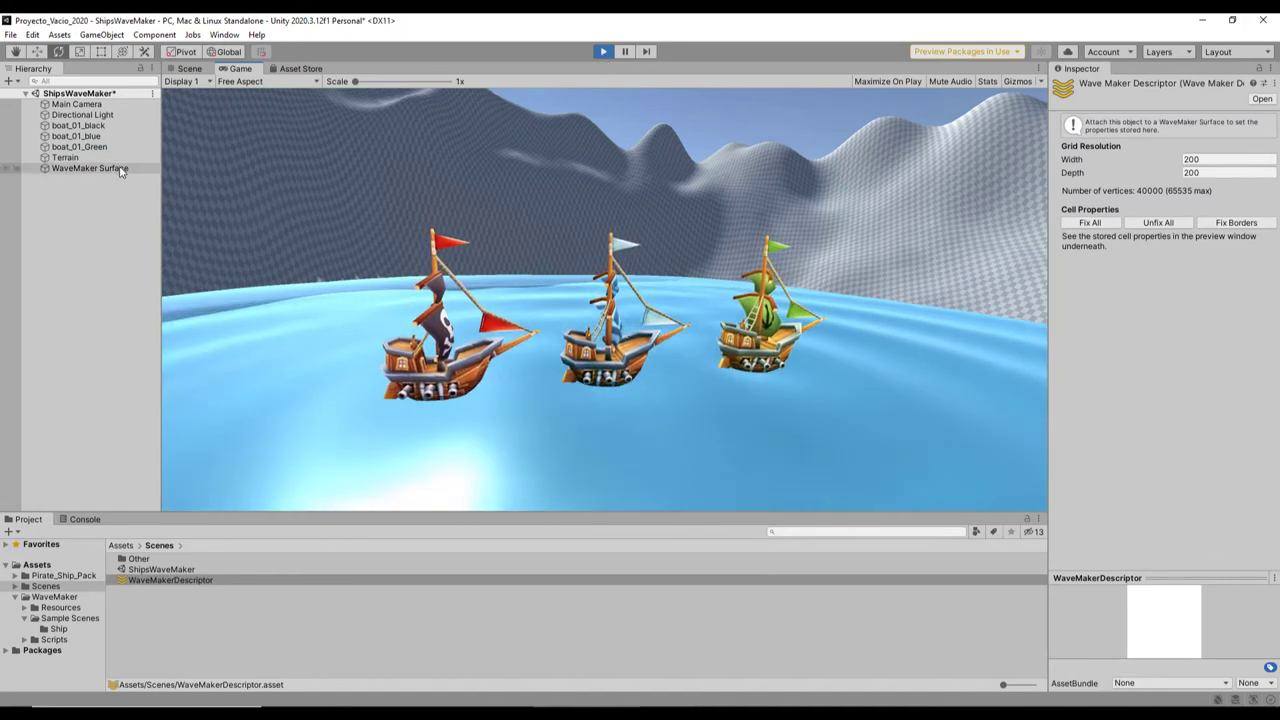
Step: Tune the running WaveMaker Surface's Simulation scale by testing the boat's waves at 3.1 and 10, settling on 6.3
click(120, 170)
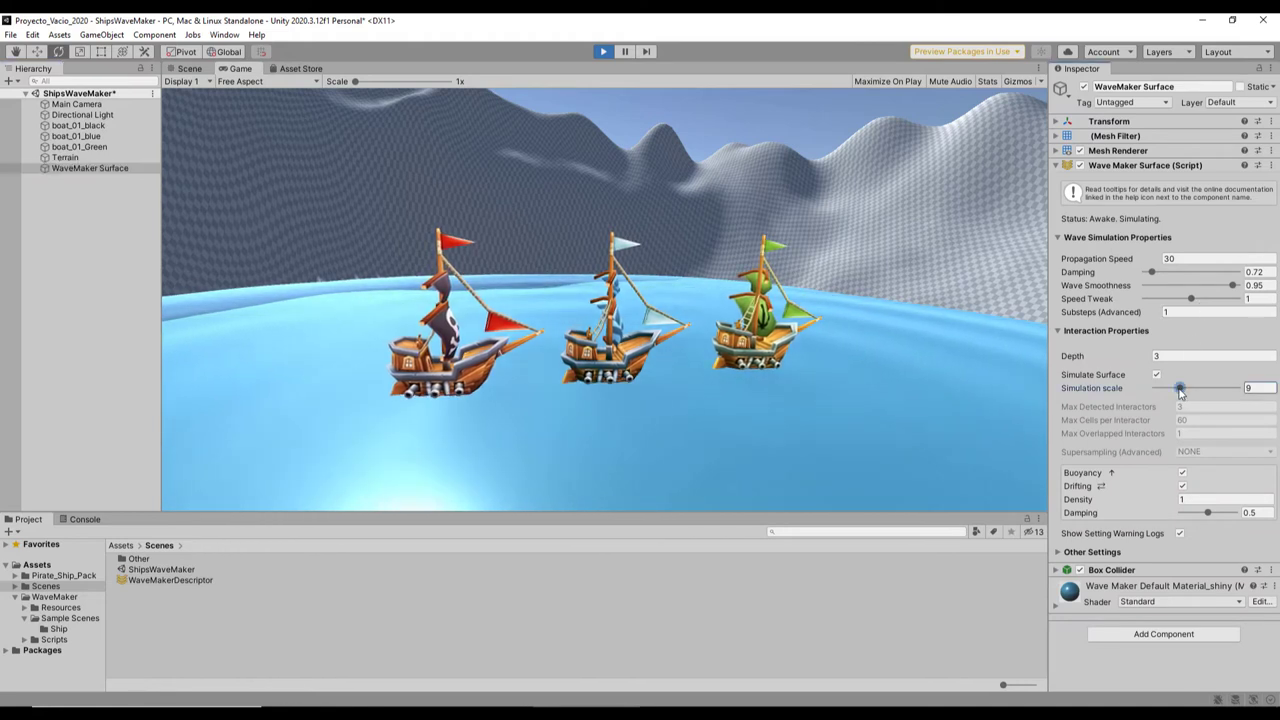
drag(1180, 392, 1162, 395)
click(927, 405)
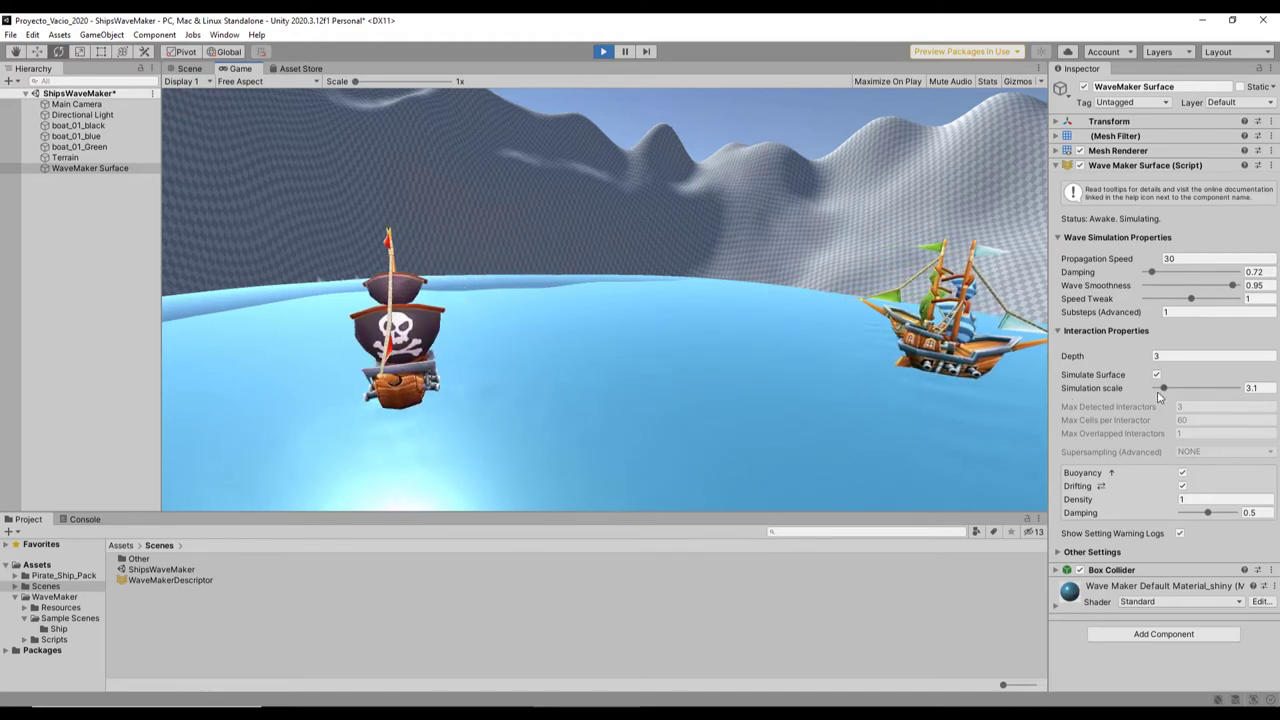
drag(1164, 388, 1173, 388)
click(821, 374)
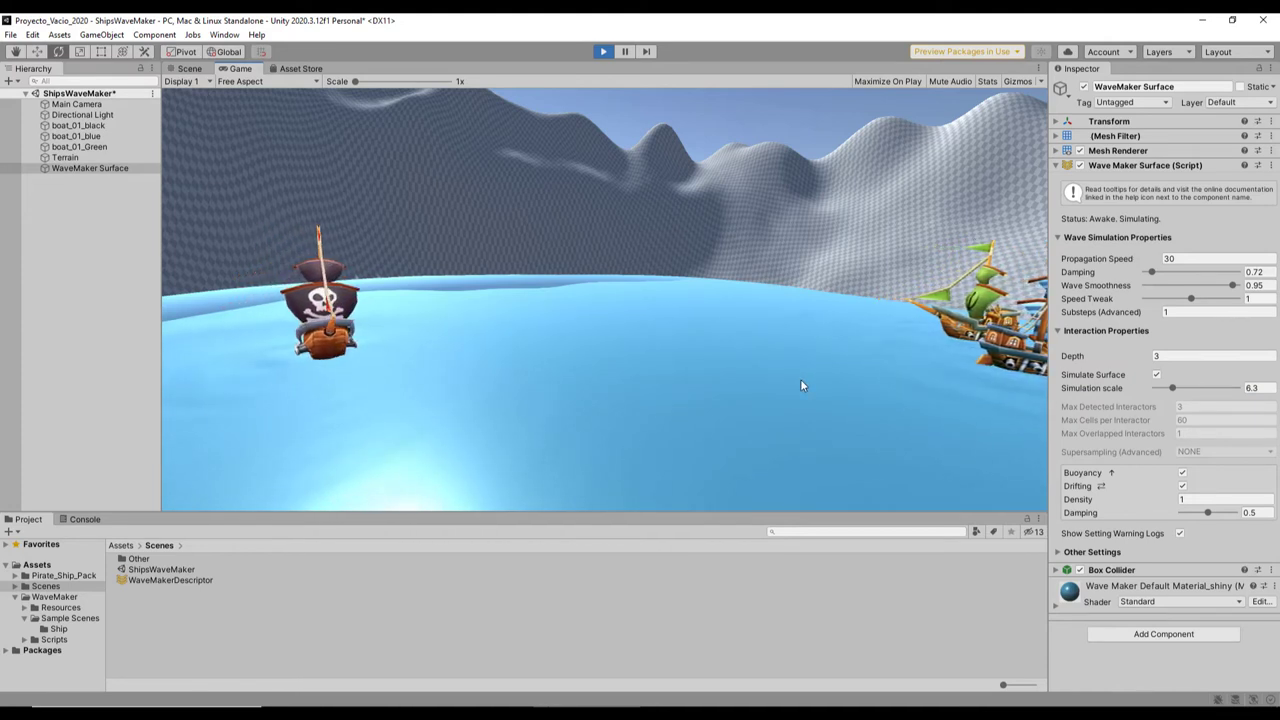
drag(1172, 388, 1186, 387)
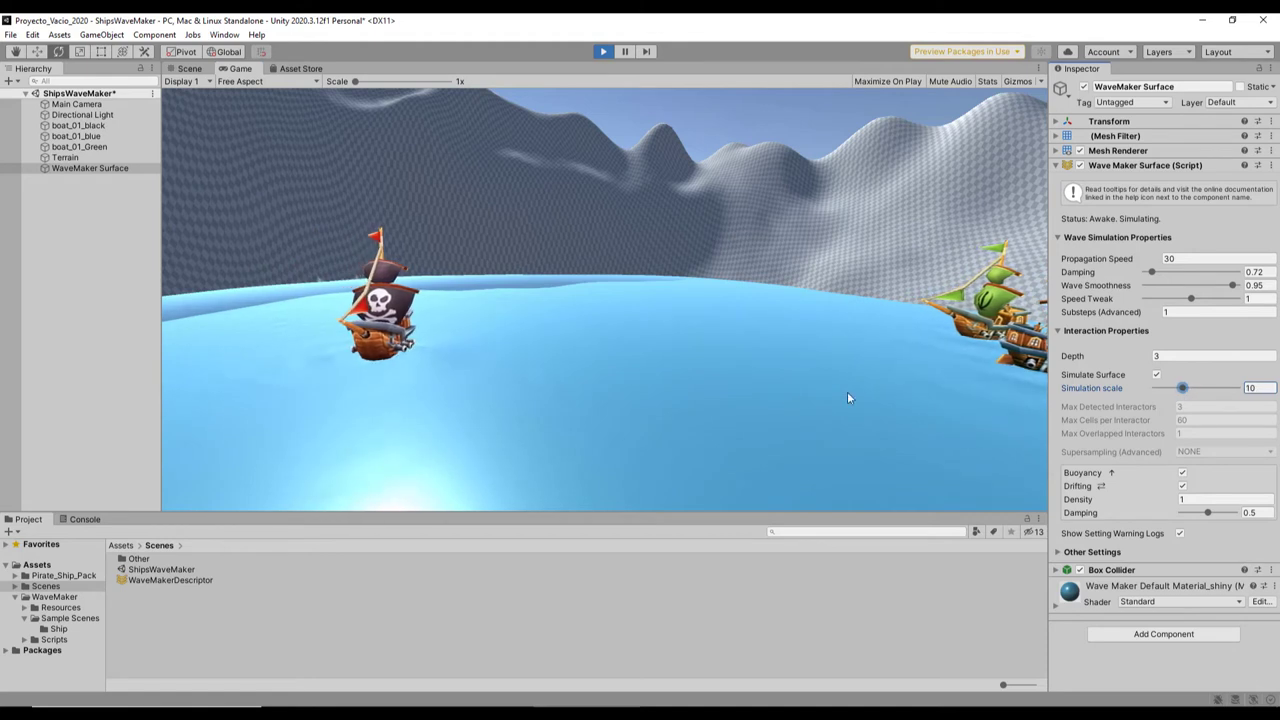
click(740, 389)
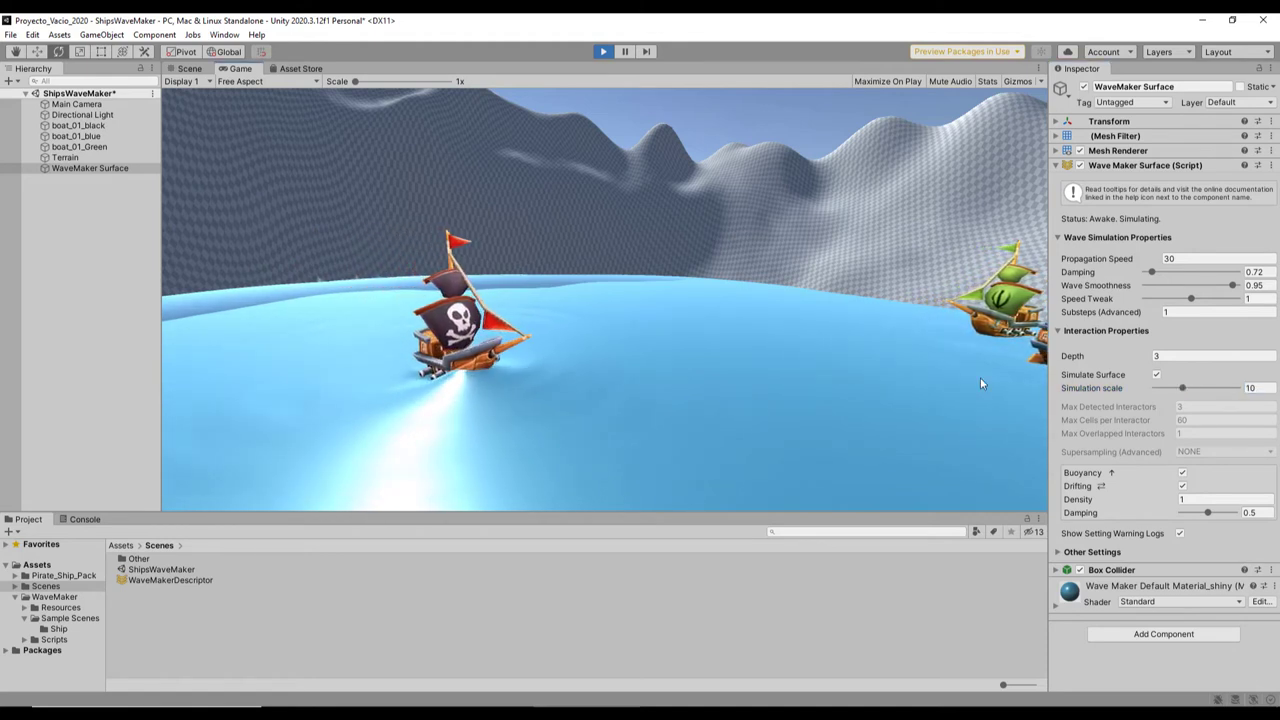
drag(1182, 388, 1172, 390)
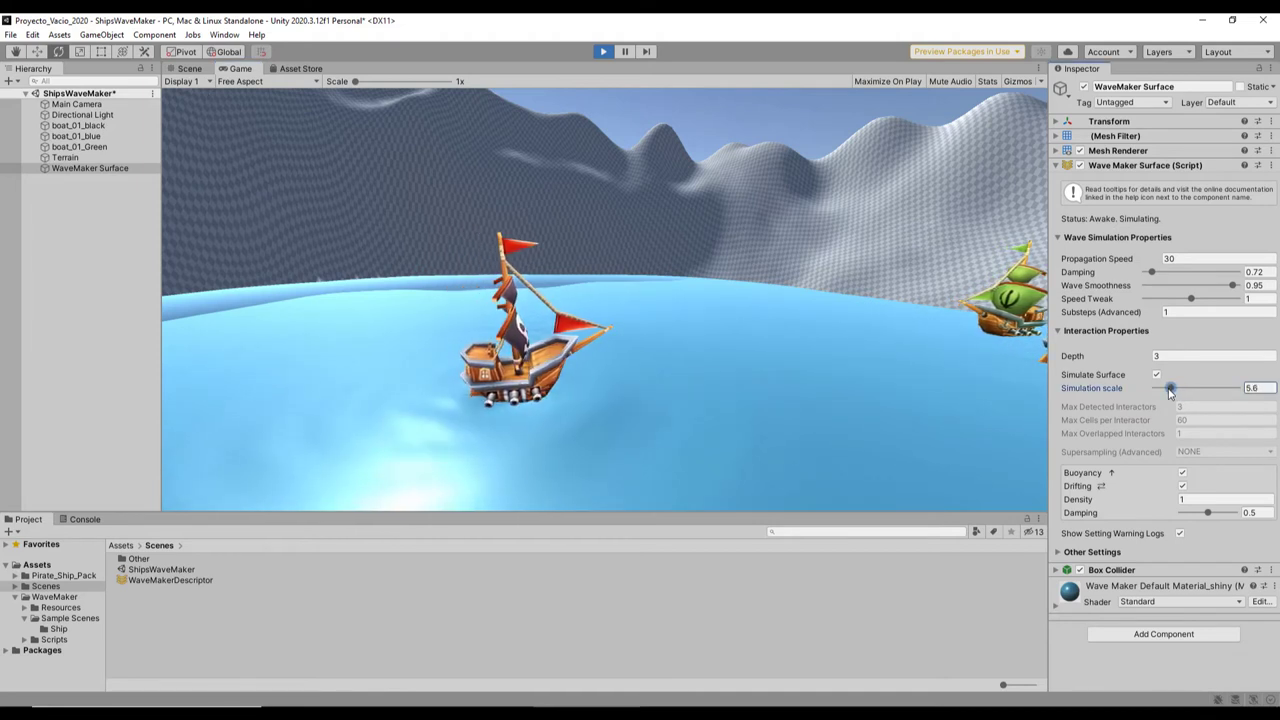
click(830, 417)
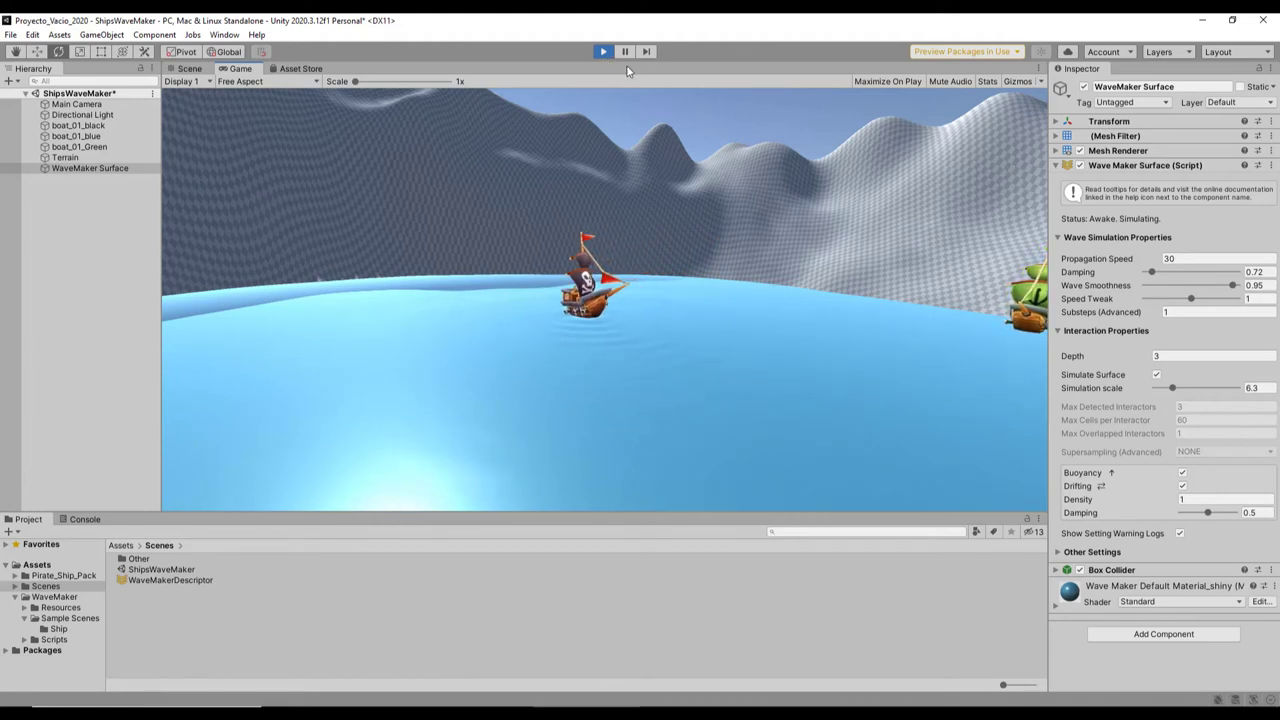
Step: Copy the running Wave Maker Surface component, end play mode, and paste its values back onto the component
click(1268, 166)
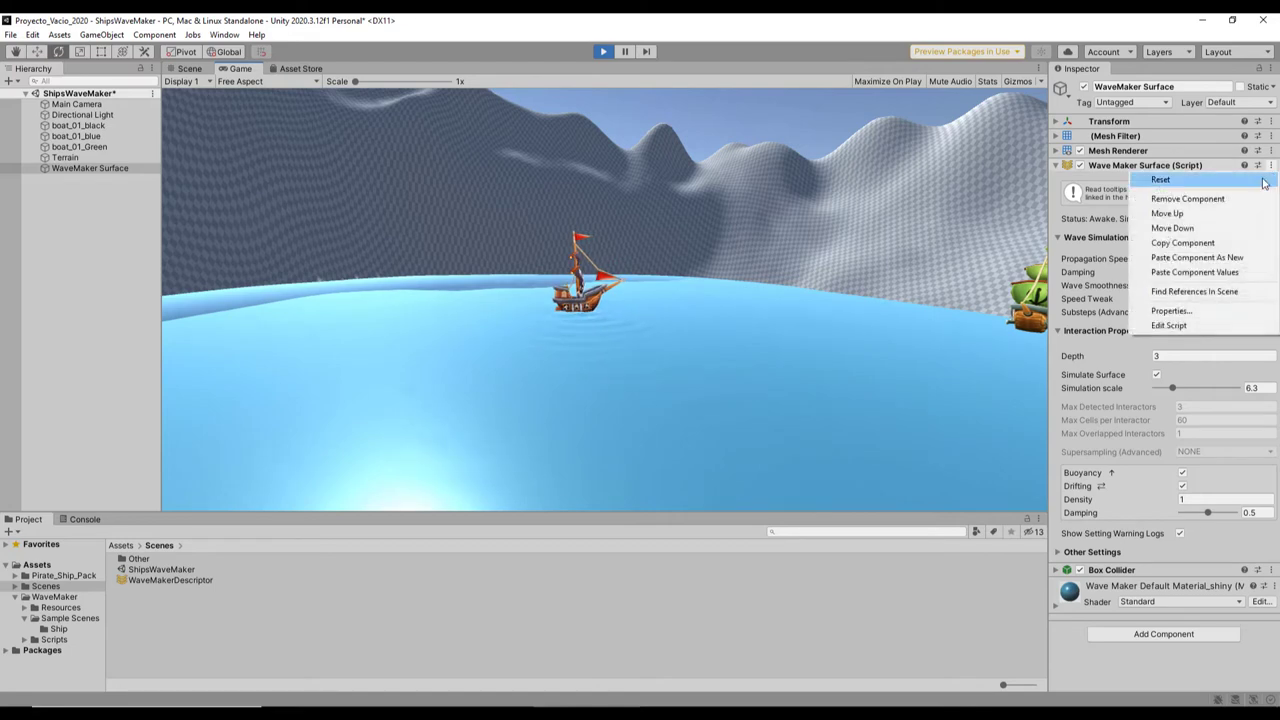
click(1195, 243)
click(603, 52)
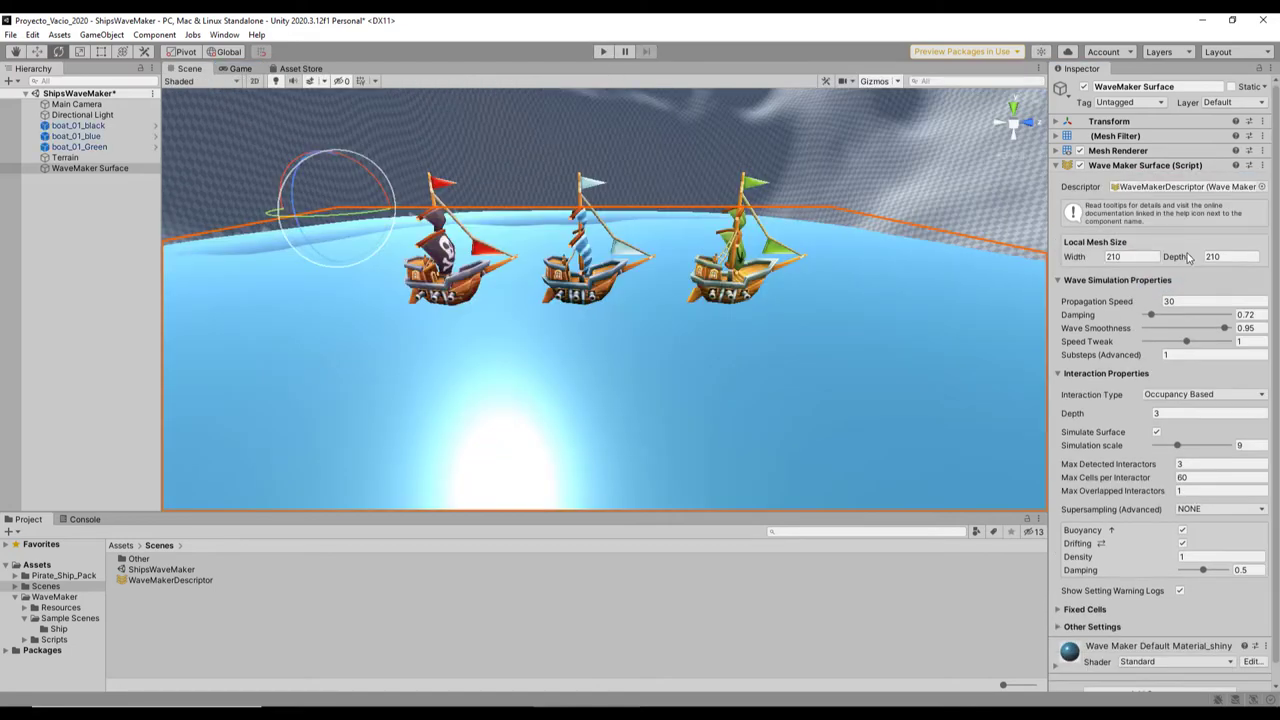
click(1264, 166)
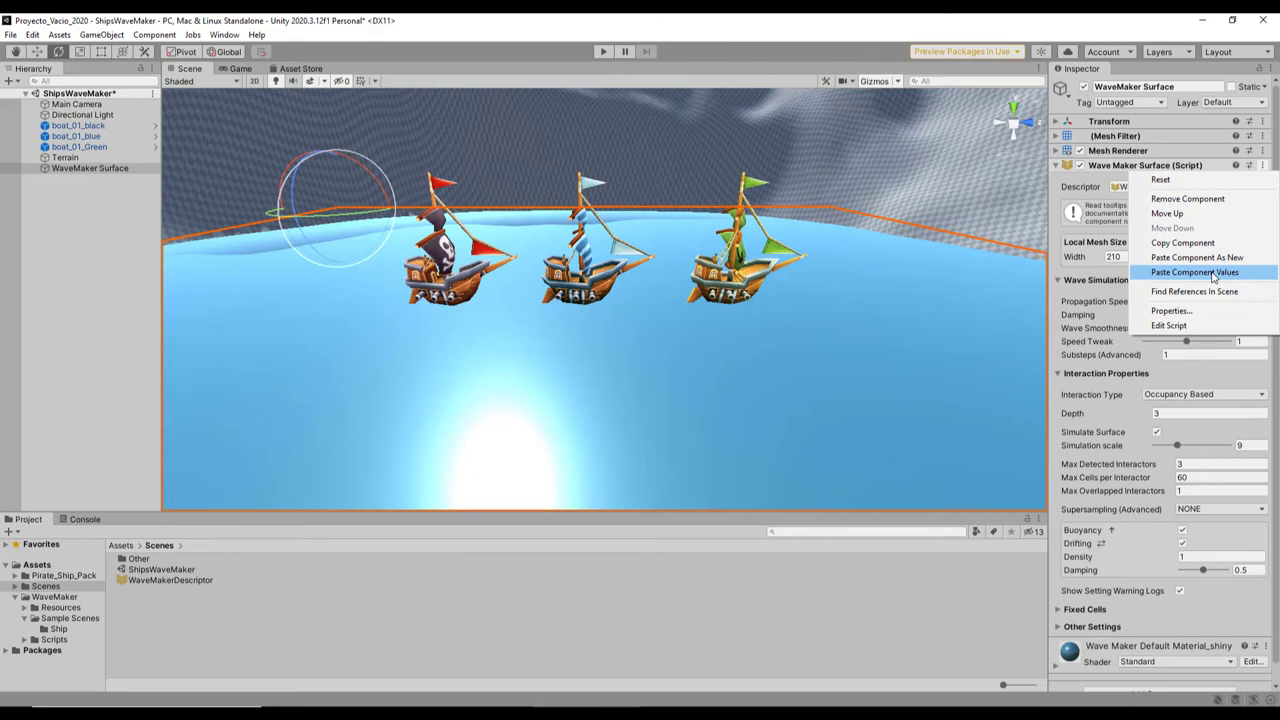
click(1213, 273)
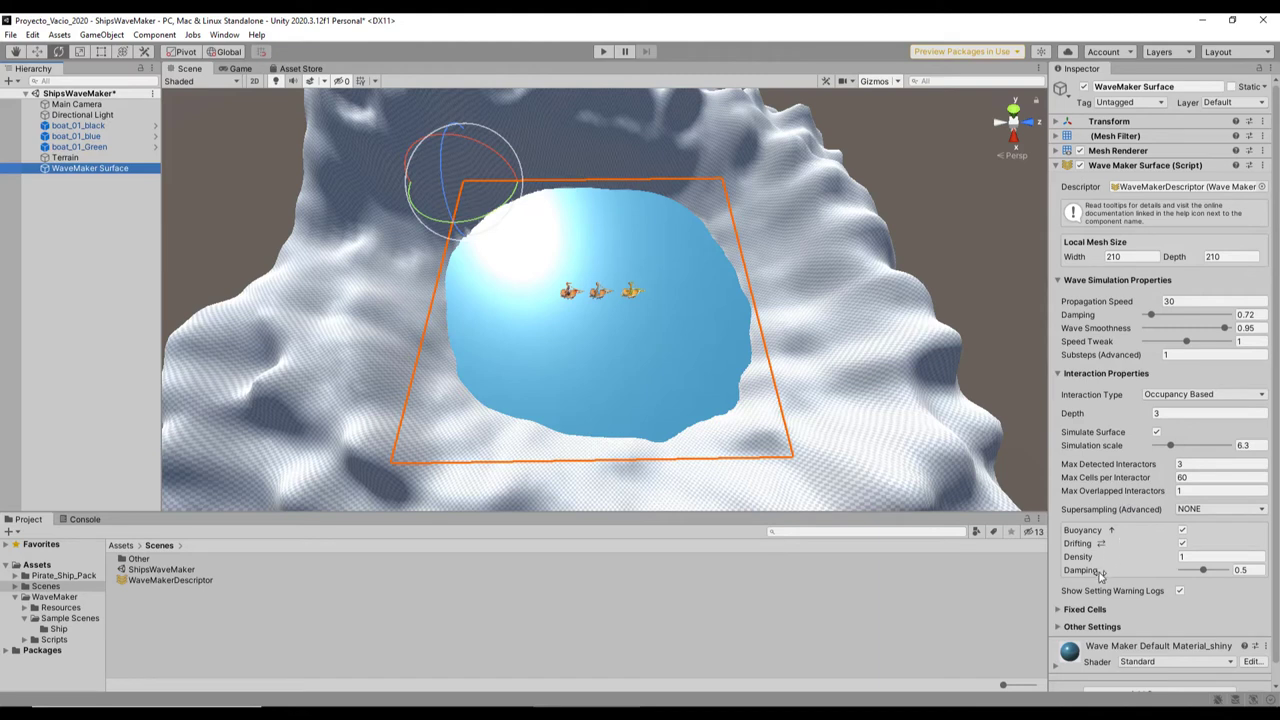
Step: Collapse the surface's wave and interaction properties, expand Fixed Cells, and show the cells over the lake in the scene view
click(1059, 374)
click(1060, 278)
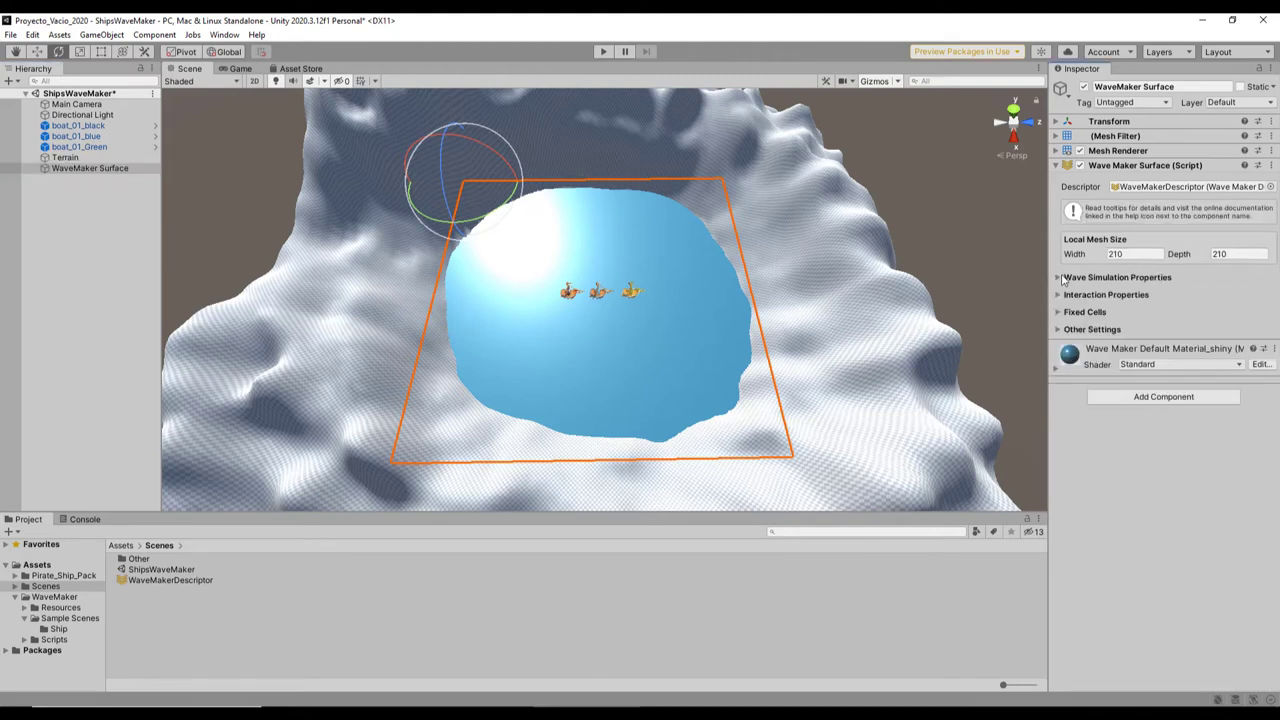
click(1058, 313)
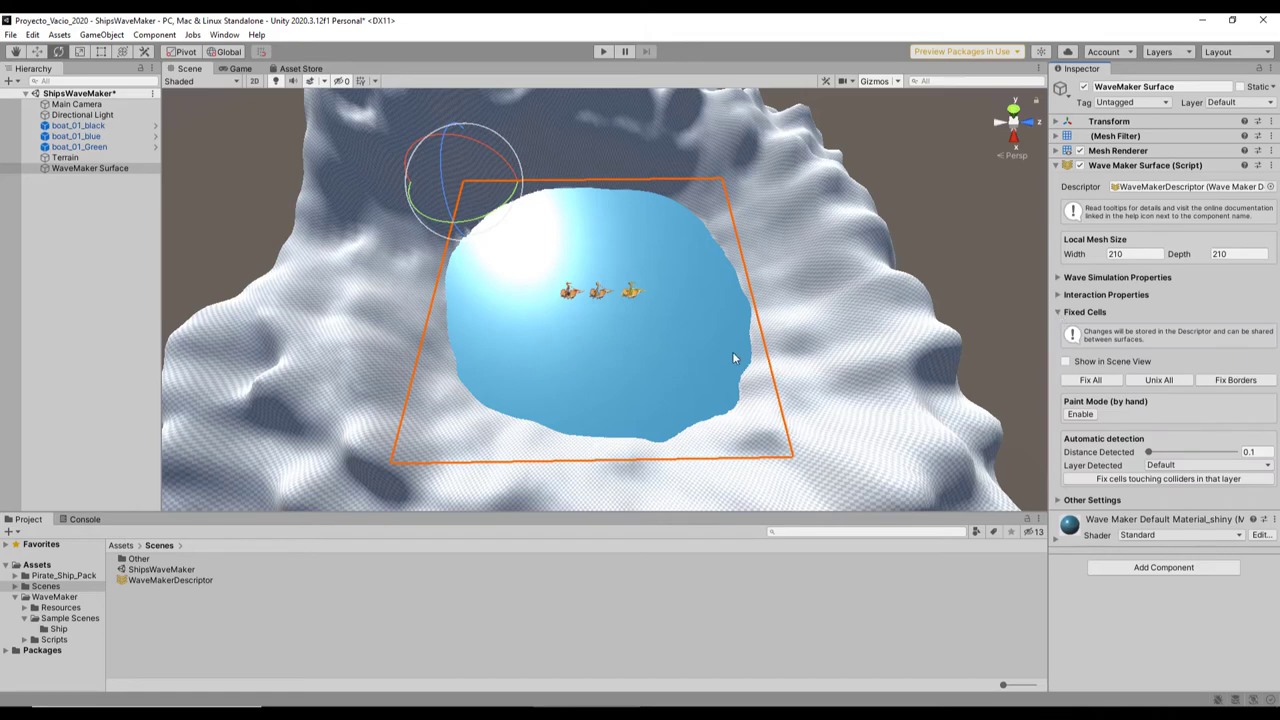
scroll(732, 357, up, 1)
right_drag(714, 283, 702, 331)
middle_drag(722, 284, 703, 375)
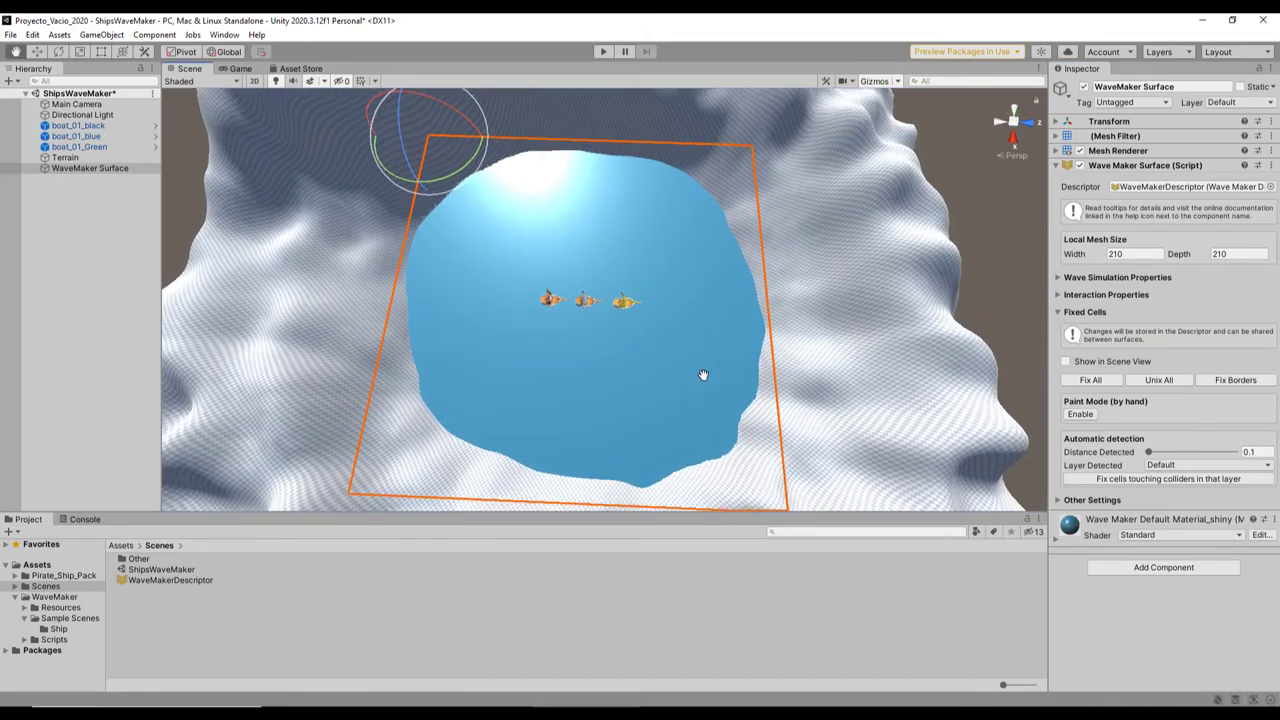
right_drag(703, 385, 711, 417)
middle_drag(704, 382, 705, 406)
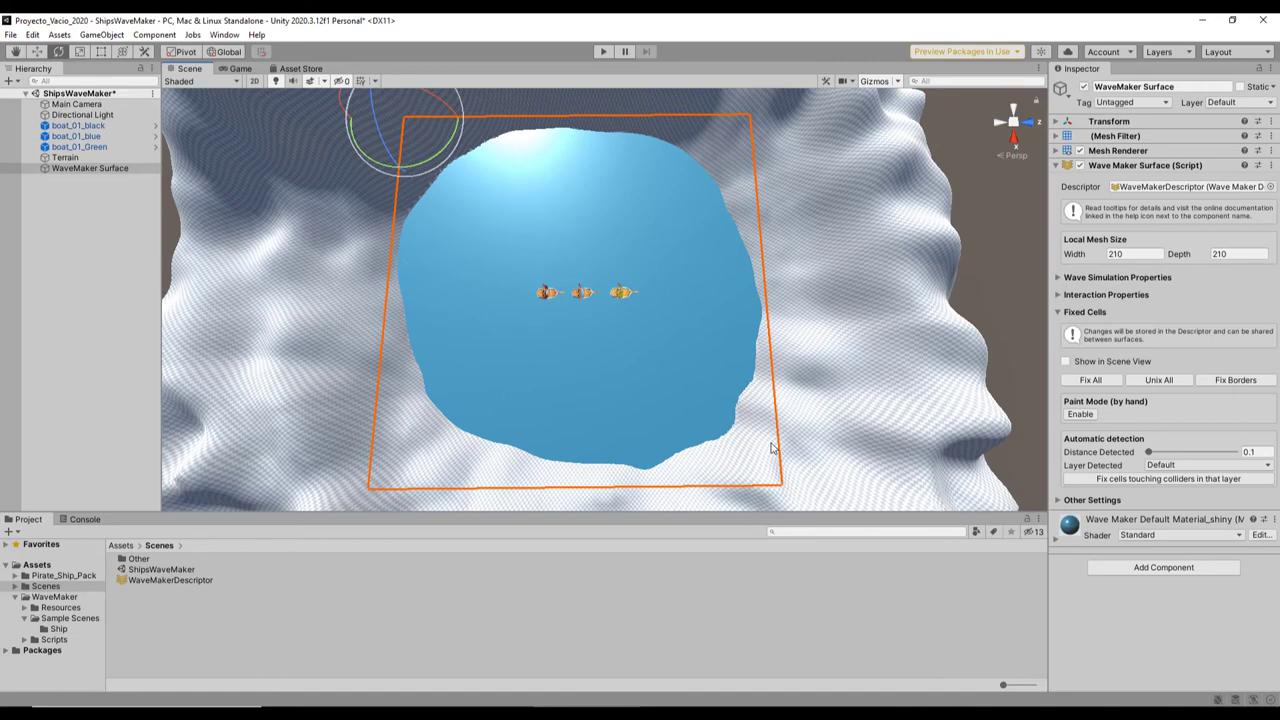
click(1066, 362)
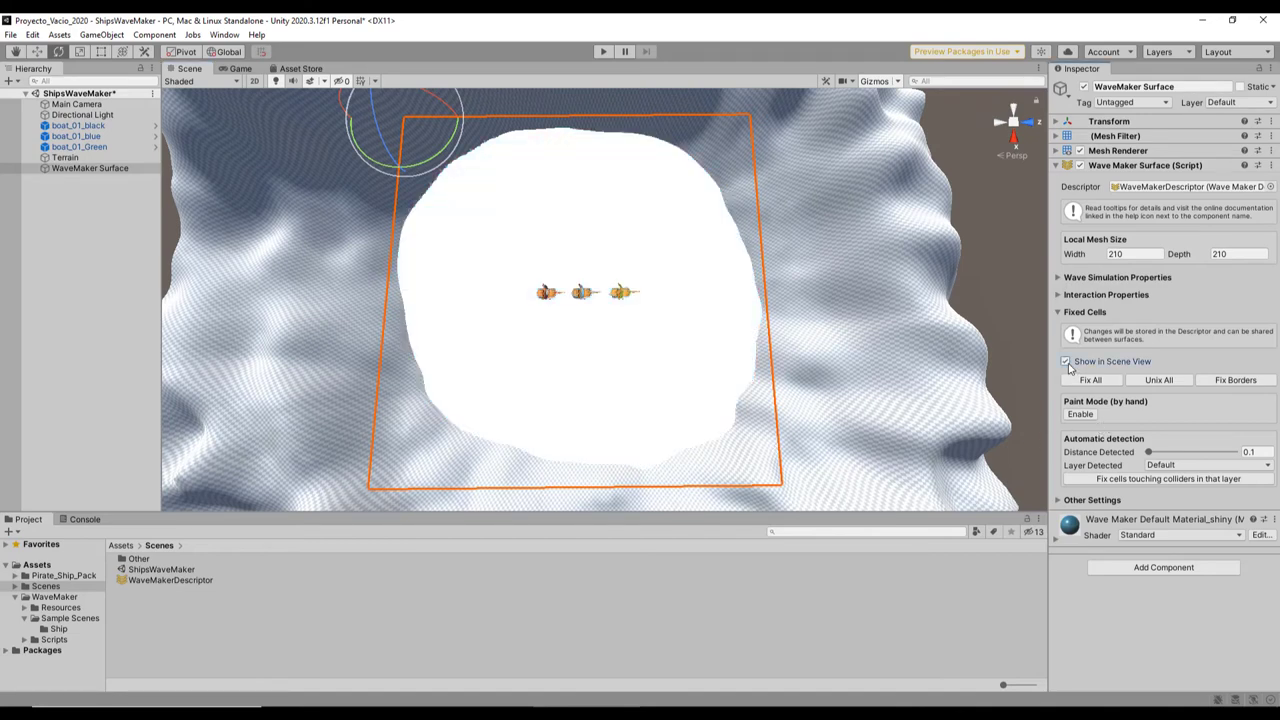
mouse_move(729, 376)
right_down()
mouse_move(712, 354)
mouse_move(717, 382)
right_up()
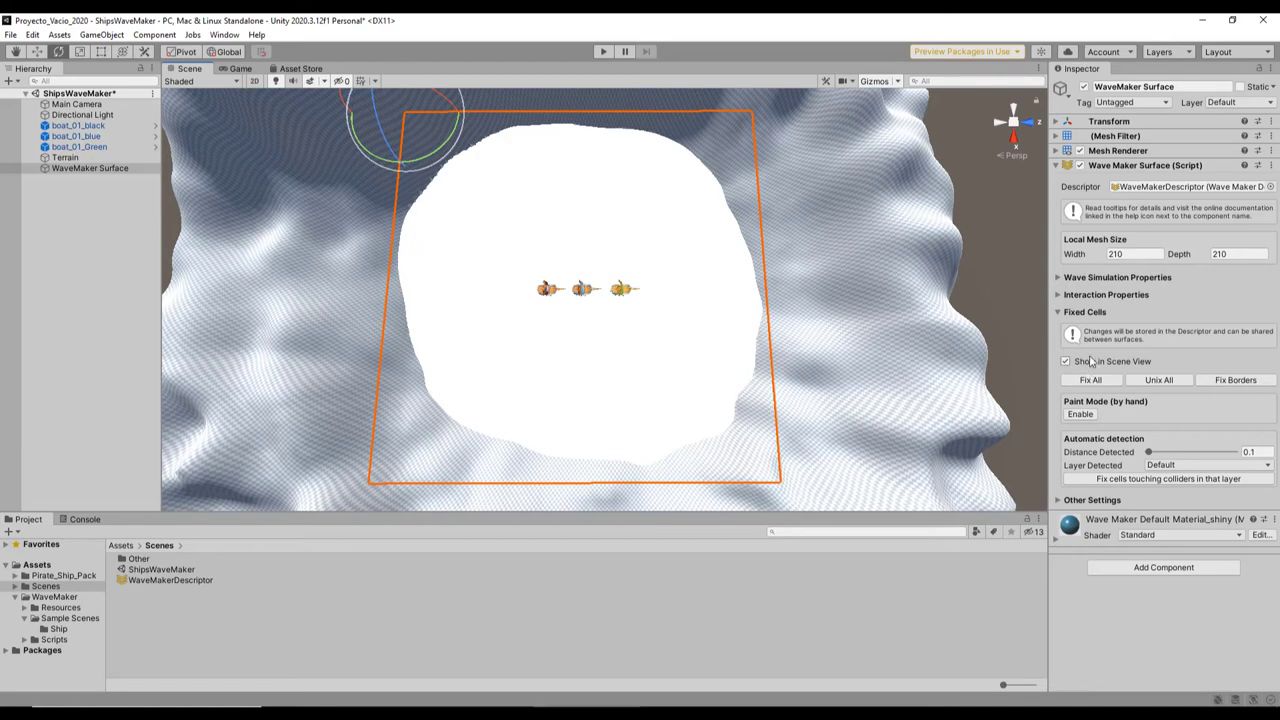
Step: Enlarge the WaveMakerDescriptor's cell preview, and try fixing all of its cells before unfixing them all again
double_click(1158, 188)
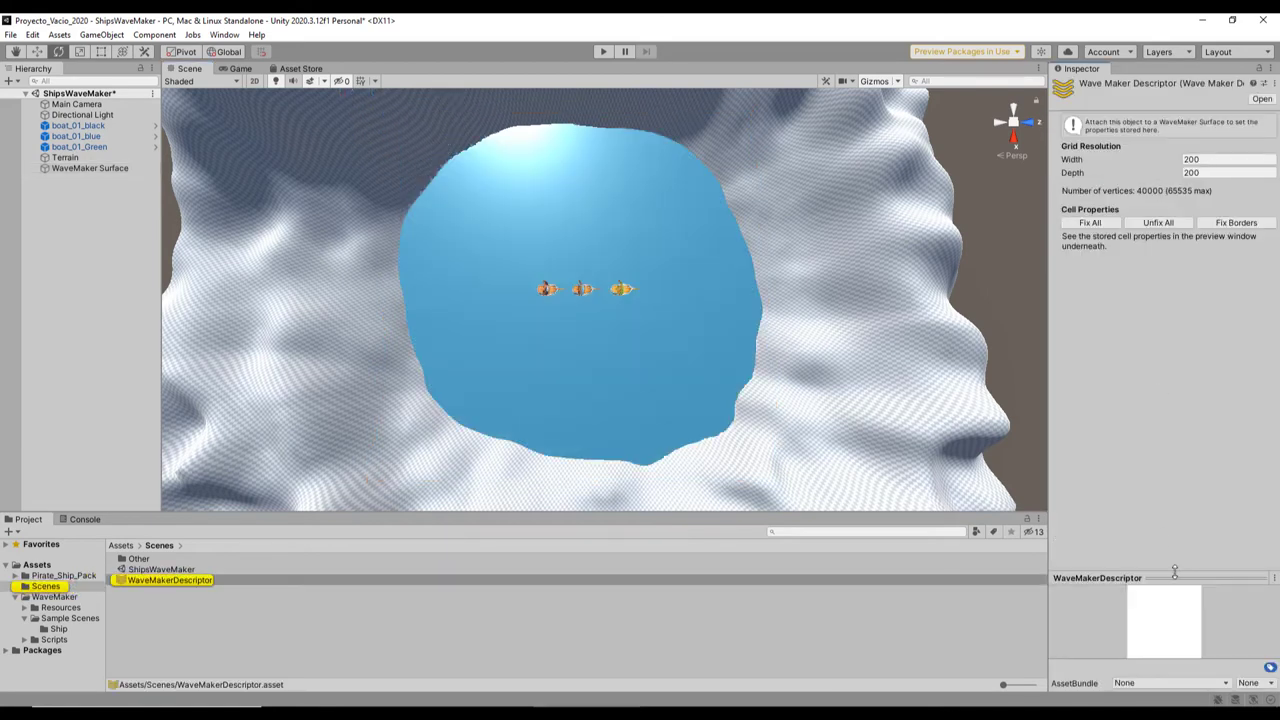
drag(1170, 578, 1170, 463)
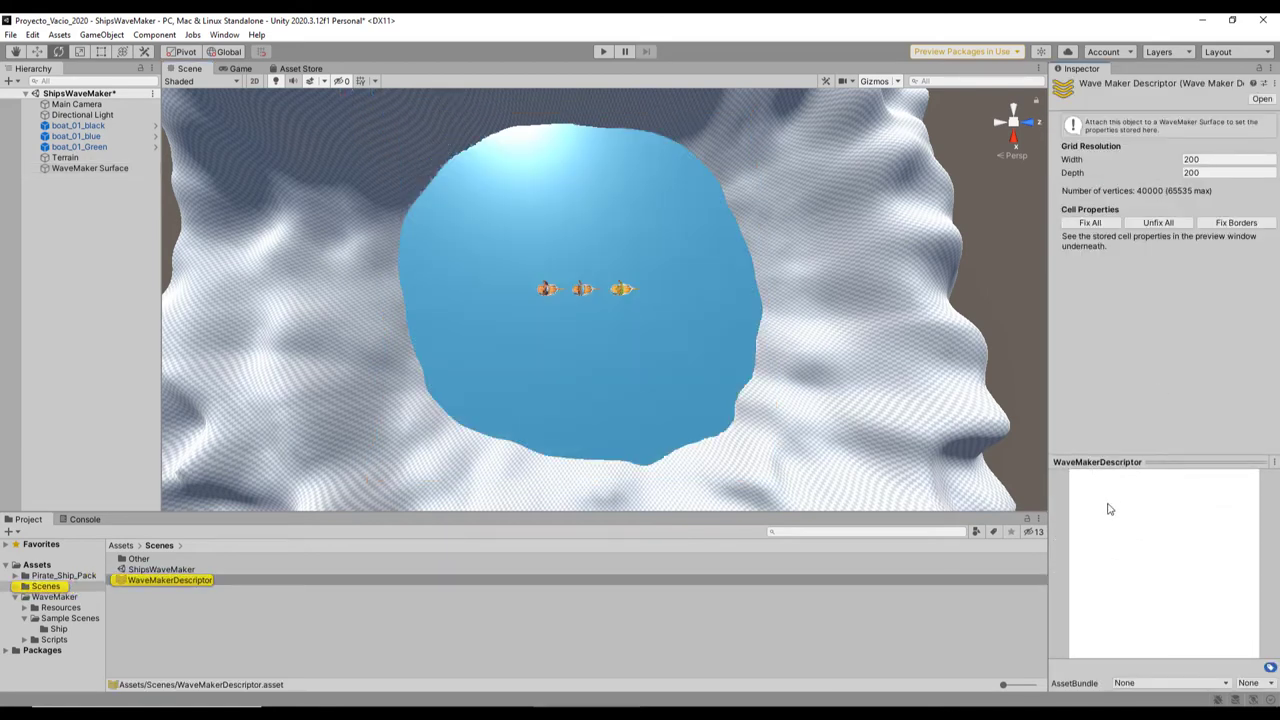
click(1093, 223)
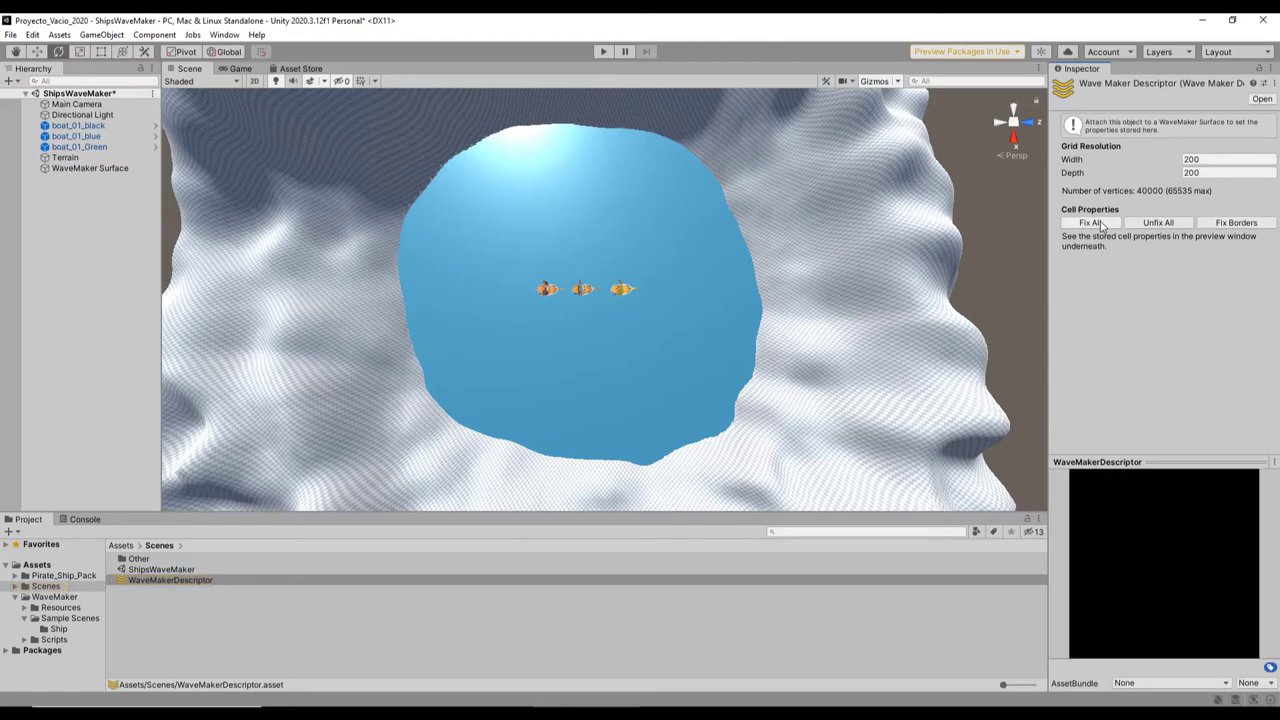
click(1160, 223)
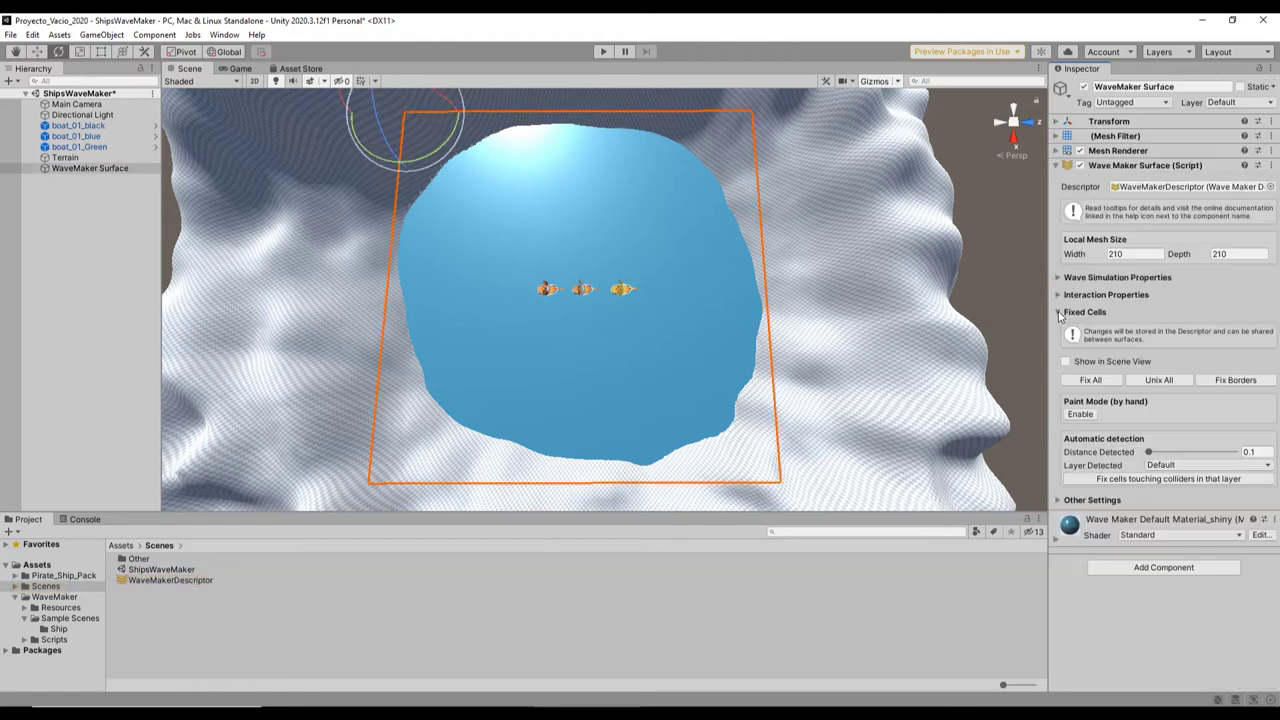
Step: Fix all of the WaveMaker Surface's cells with their scene view display on, and enable hand painting in UNFIX mode
click(1066, 361)
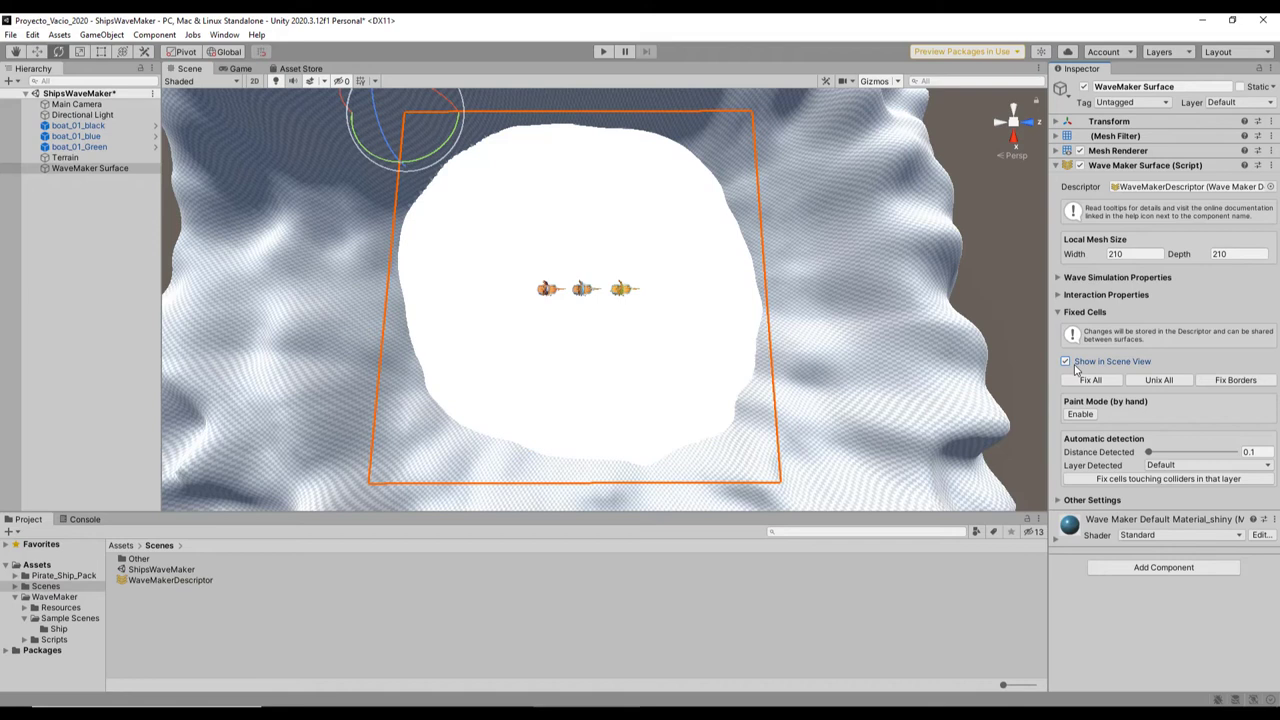
click(1093, 380)
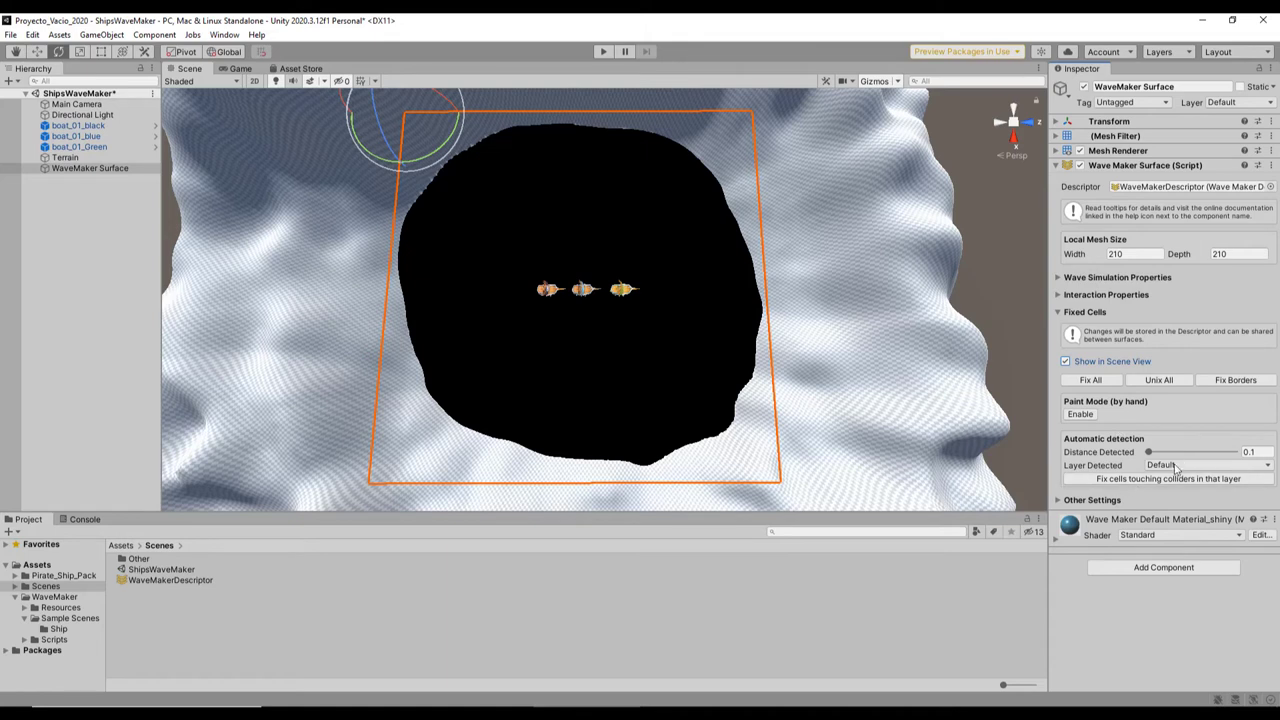
click(1076, 415)
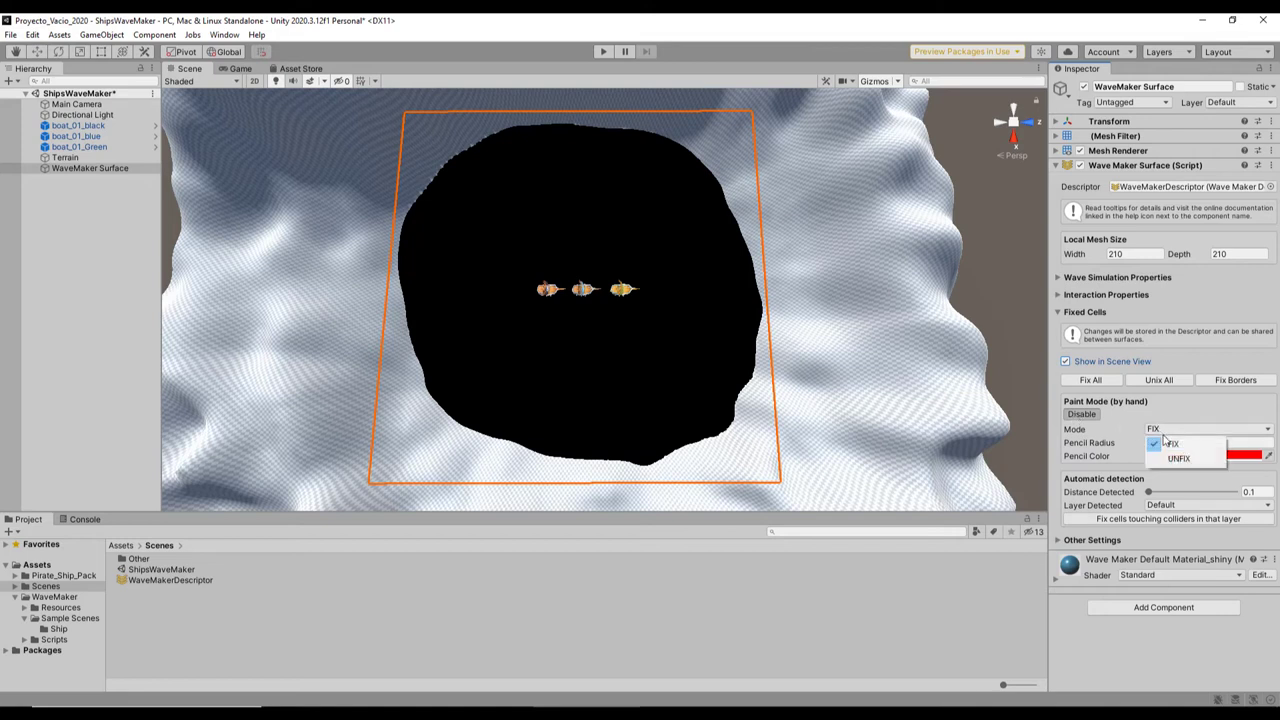
click(1176, 458)
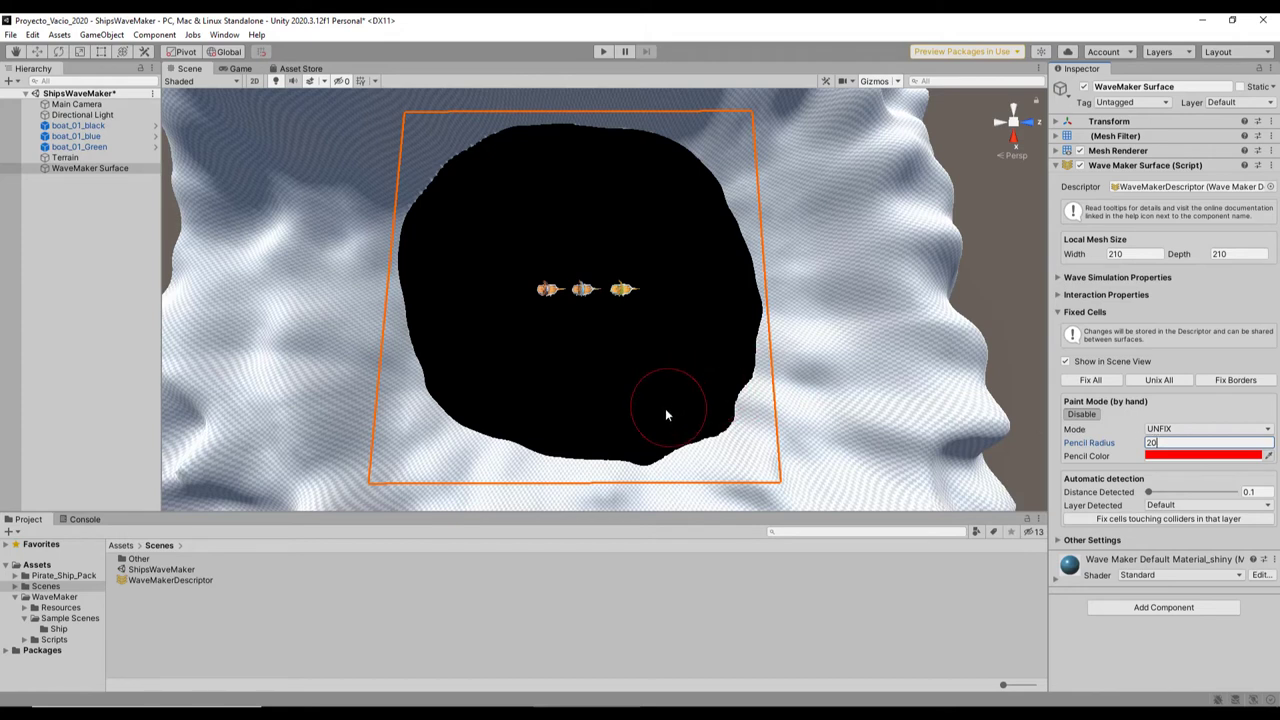
Step: Paint the cells across the lake's interior as unfixed with a Pencil Radius of 20
mouse_move(643, 412)
mouse_down()
mouse_move(524, 414)
mouse_move(476, 382)
mouse_move(447, 259)
mouse_move(466, 195)
mouse_move(556, 162)
mouse_move(643, 163)
mouse_move(693, 228)
mouse_move(711, 280)
mouse_move(715, 350)
mouse_move(670, 416)
mouse_up()
mouse_move(676, 370)
mouse_down()
mouse_move(514, 337)
mouse_move(591, 349)
mouse_move(663, 280)
mouse_move(529, 283)
mouse_move(507, 228)
mouse_move(632, 228)
mouse_up()
scroll(510, 360, up, 5)
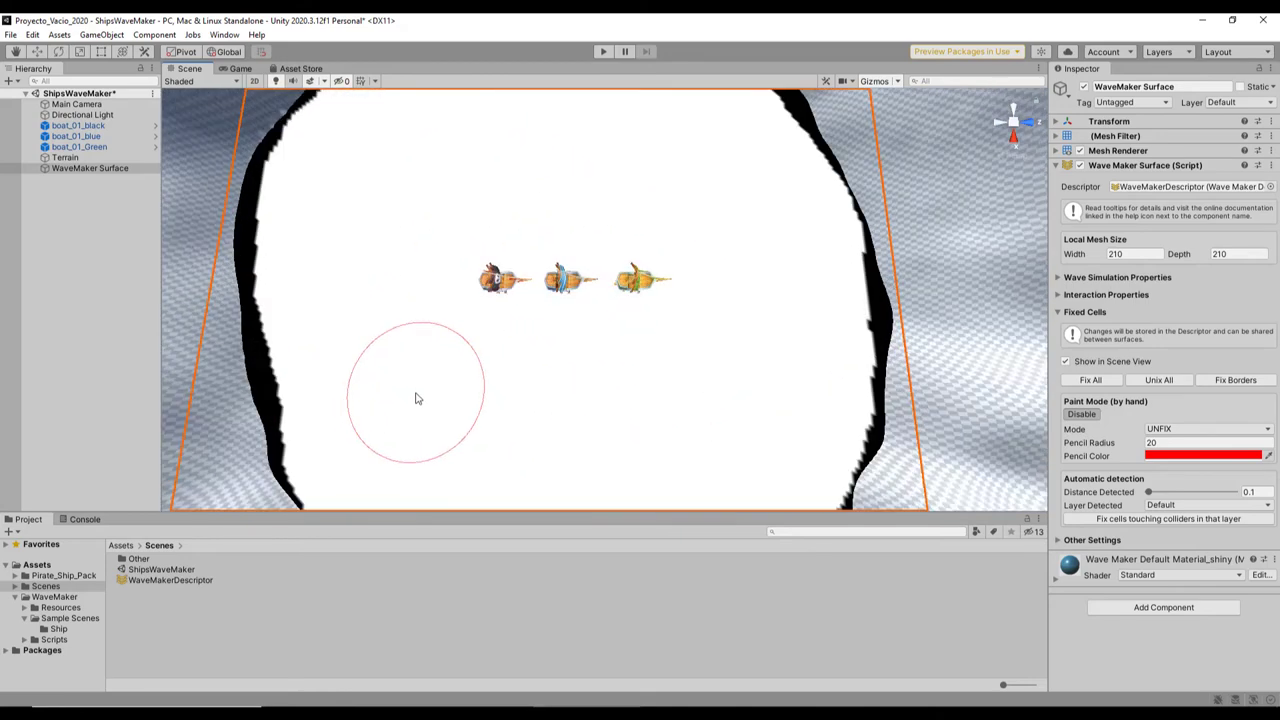
Step: Unfix the remaining cells close to the lake's shoreline by painting along it with a Pencil Radius of 5
middle_drag(414, 397, 735, 314)
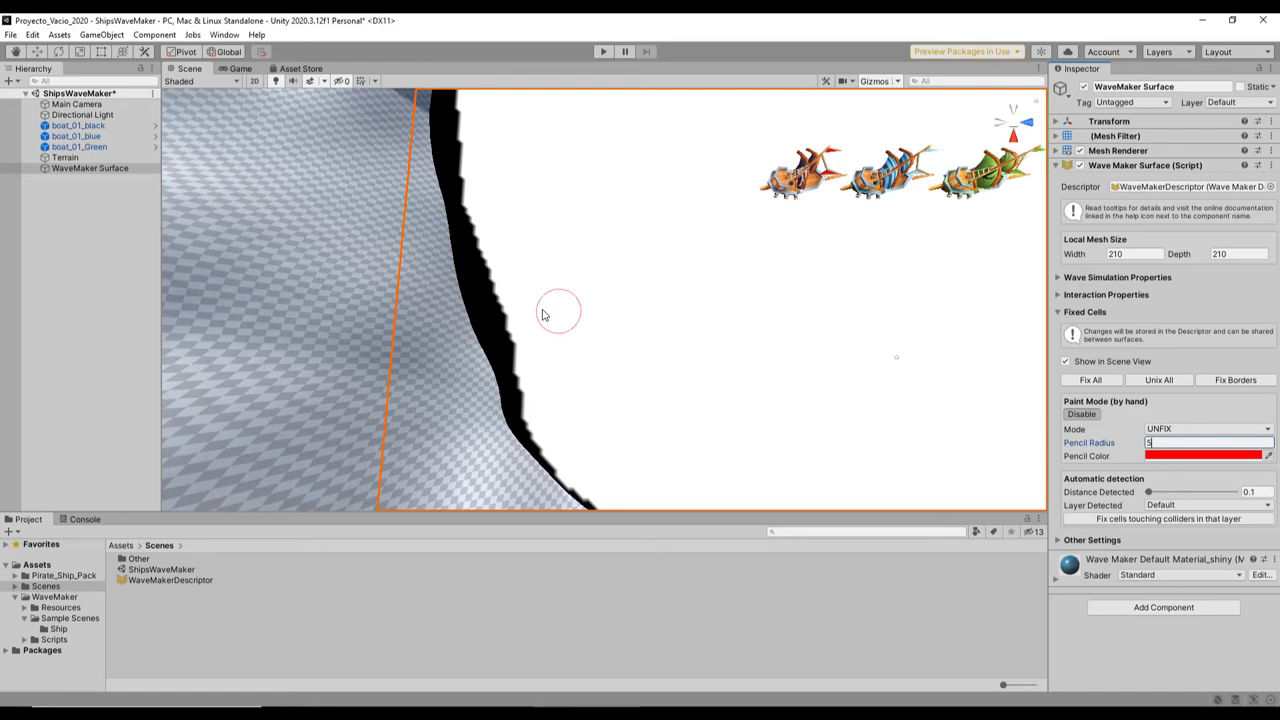
drag(484, 233, 506, 322)
middle_drag(582, 105, 620, 372)
key(f)
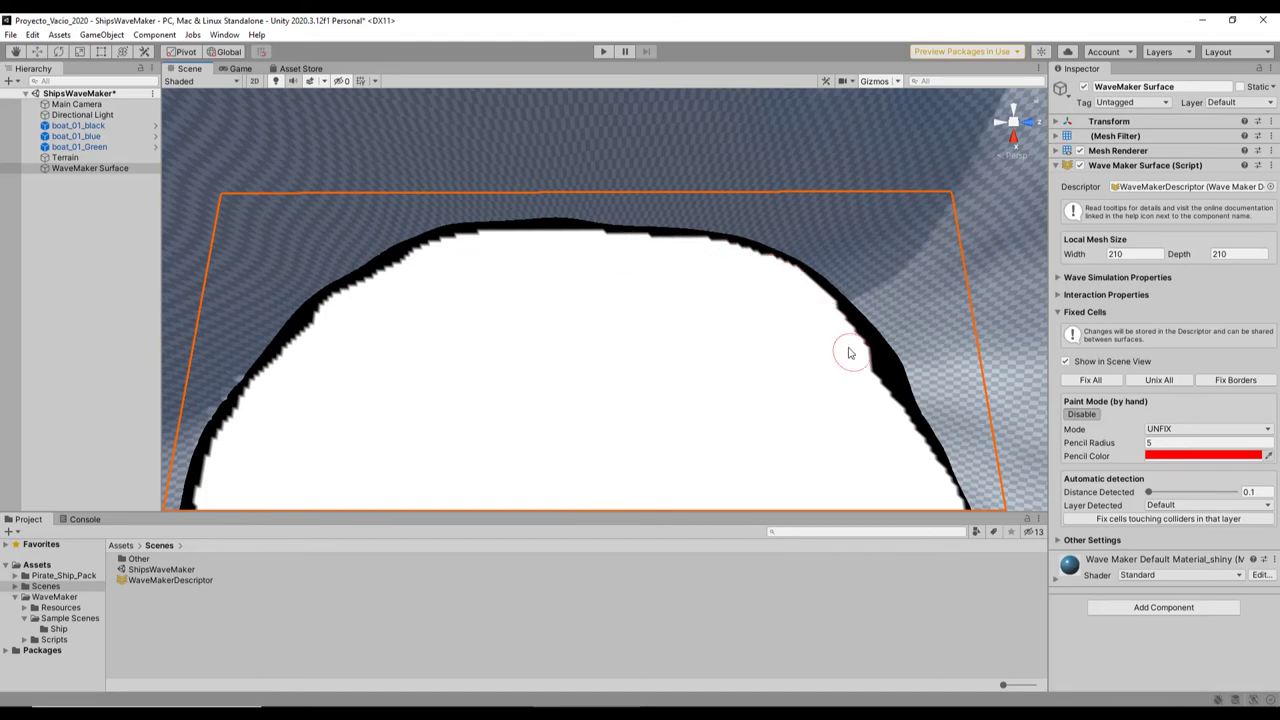
middle_drag(895, 431, 784, 166)
mouse_move(868, 388)
right_down()
mouse_move(837, 129)
mouse_move(665, 325)
right_up()
key(f)
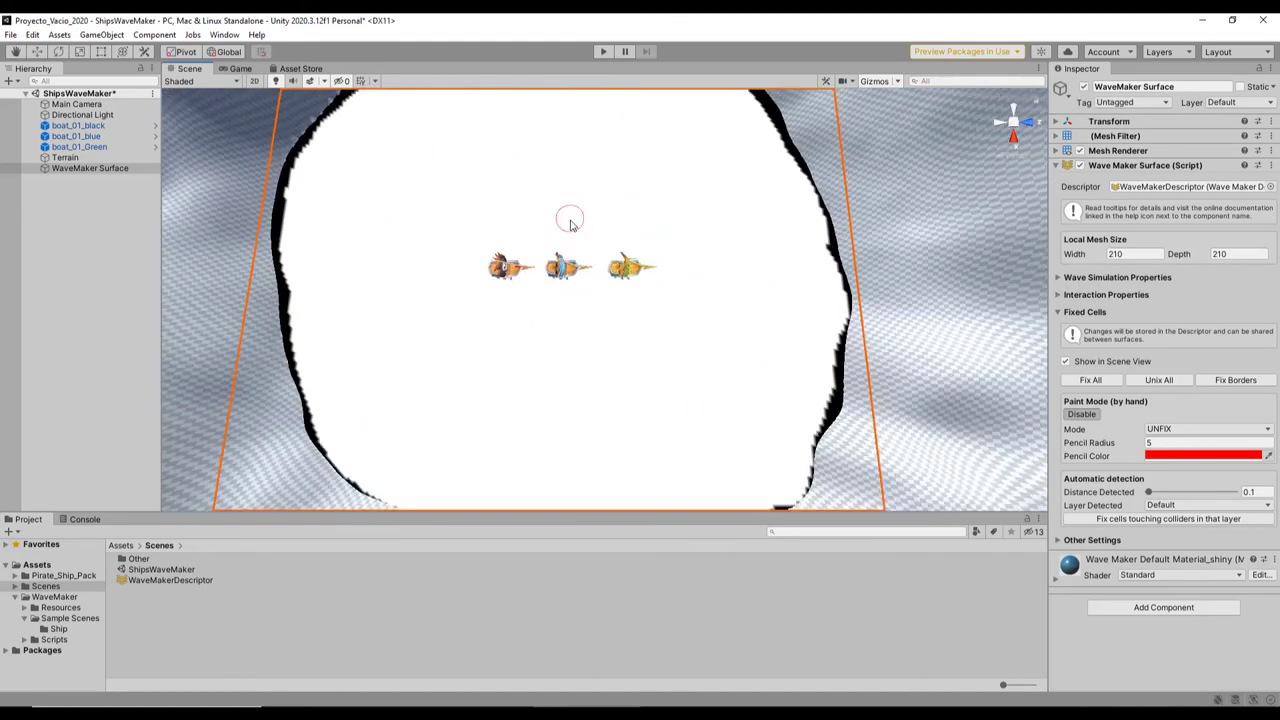
Step: Disable the hand paint mode and open the WaveMakerDescriptor asset assigned to the surface
click(1081, 414)
alt+drag(697, 395, 794, 346)
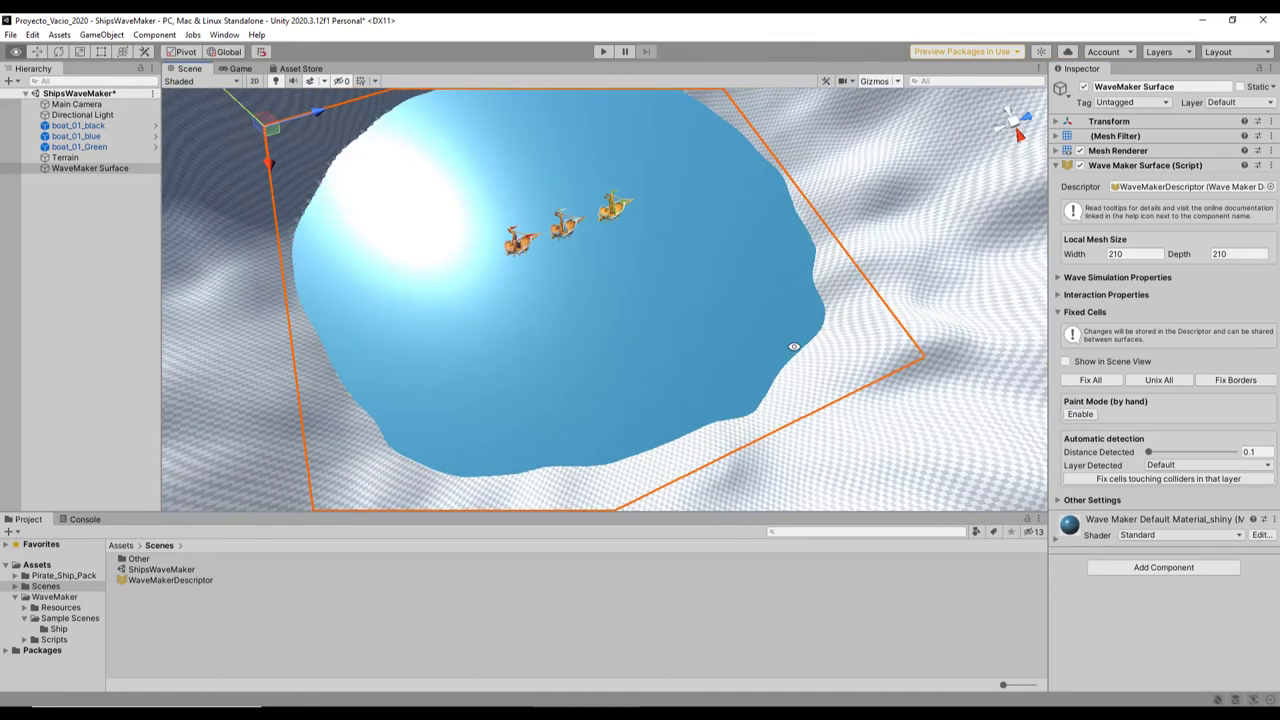
double_click(1188, 187)
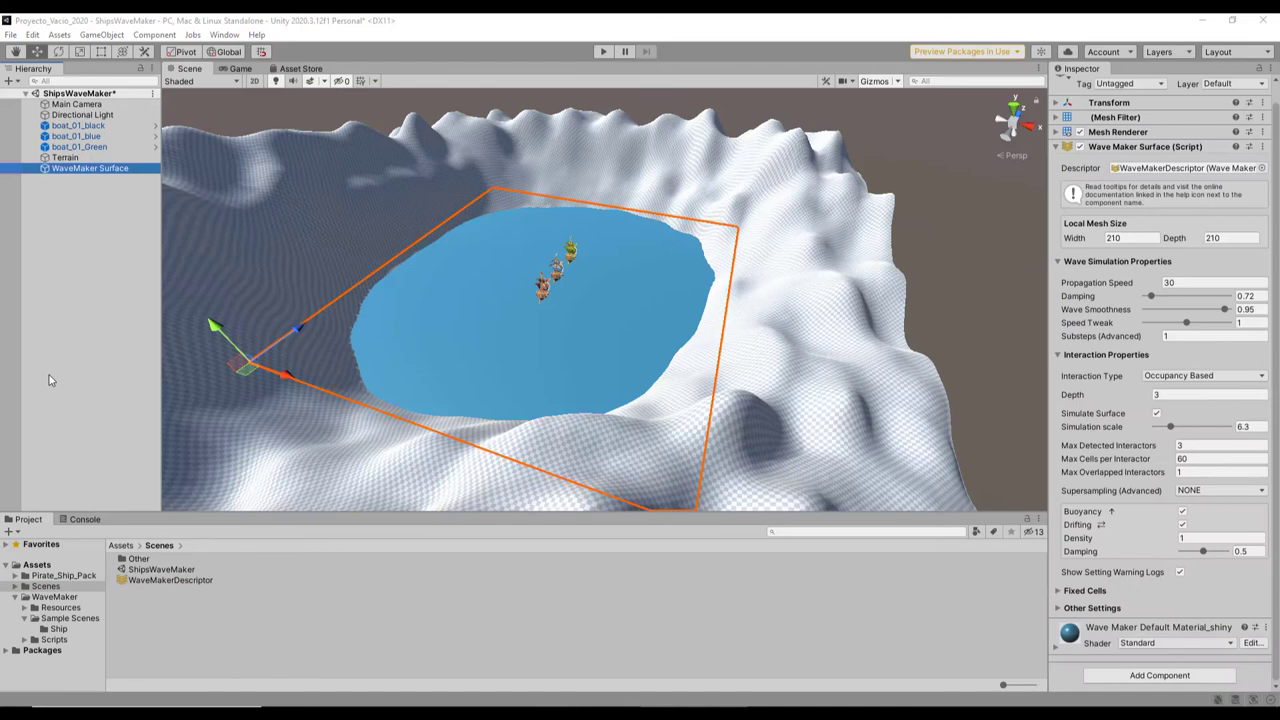
Step: Set the WaveMaker Surface's Supersampling to X9, test it with the boats in play mode, and end play mode
click(178, 379)
click(74, 170)
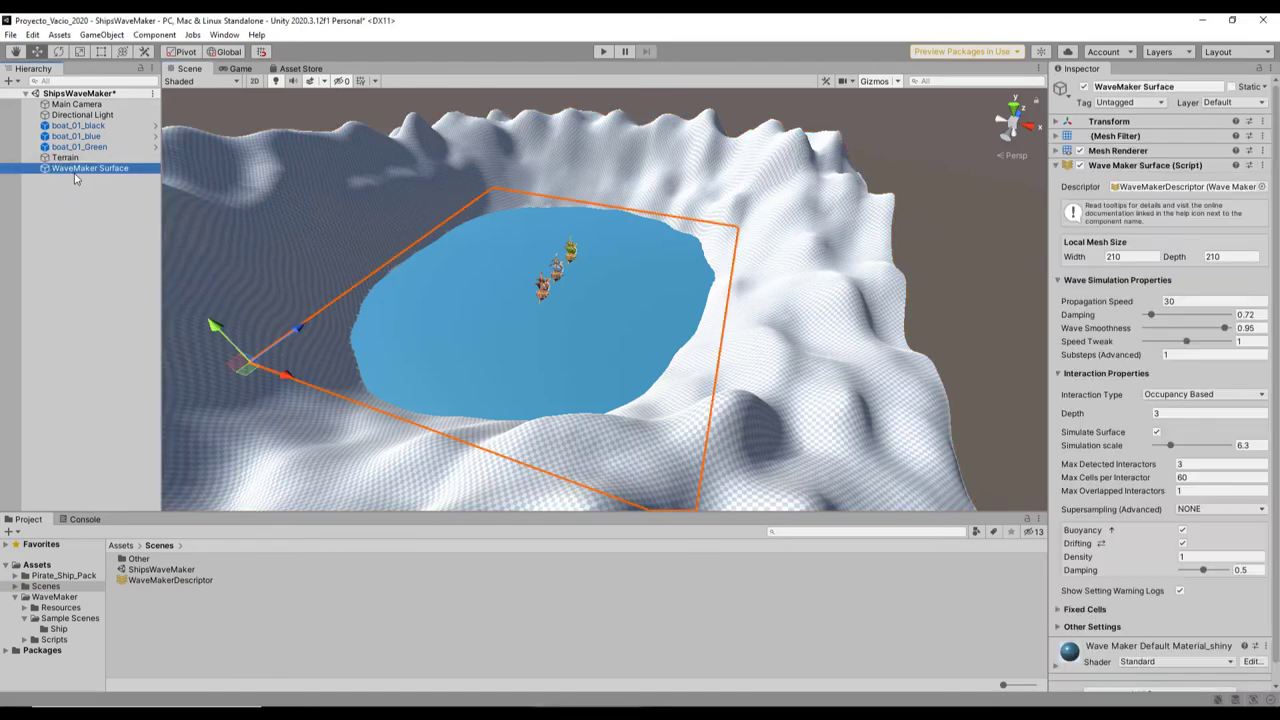
click(1209, 512)
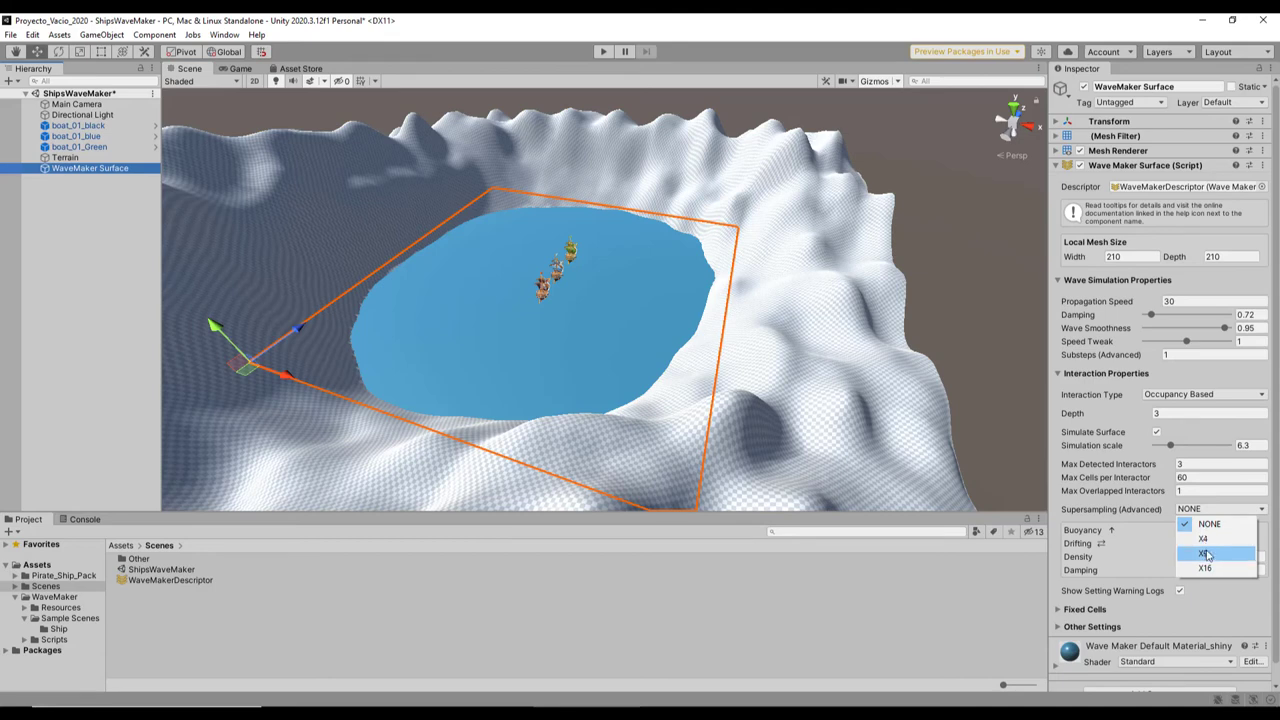
click(1206, 555)
scroll(474, 350, up, 5)
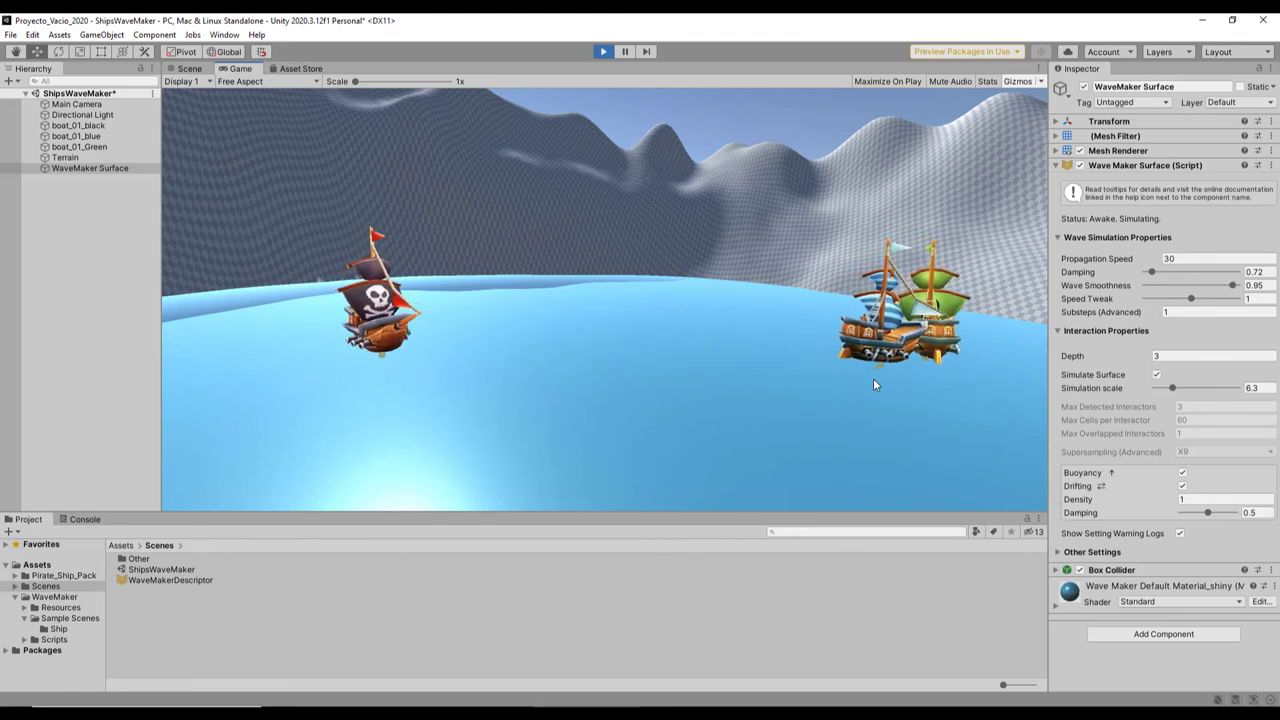
key(ctrl+p)
alt+right_drag(877, 251, 859, 133)
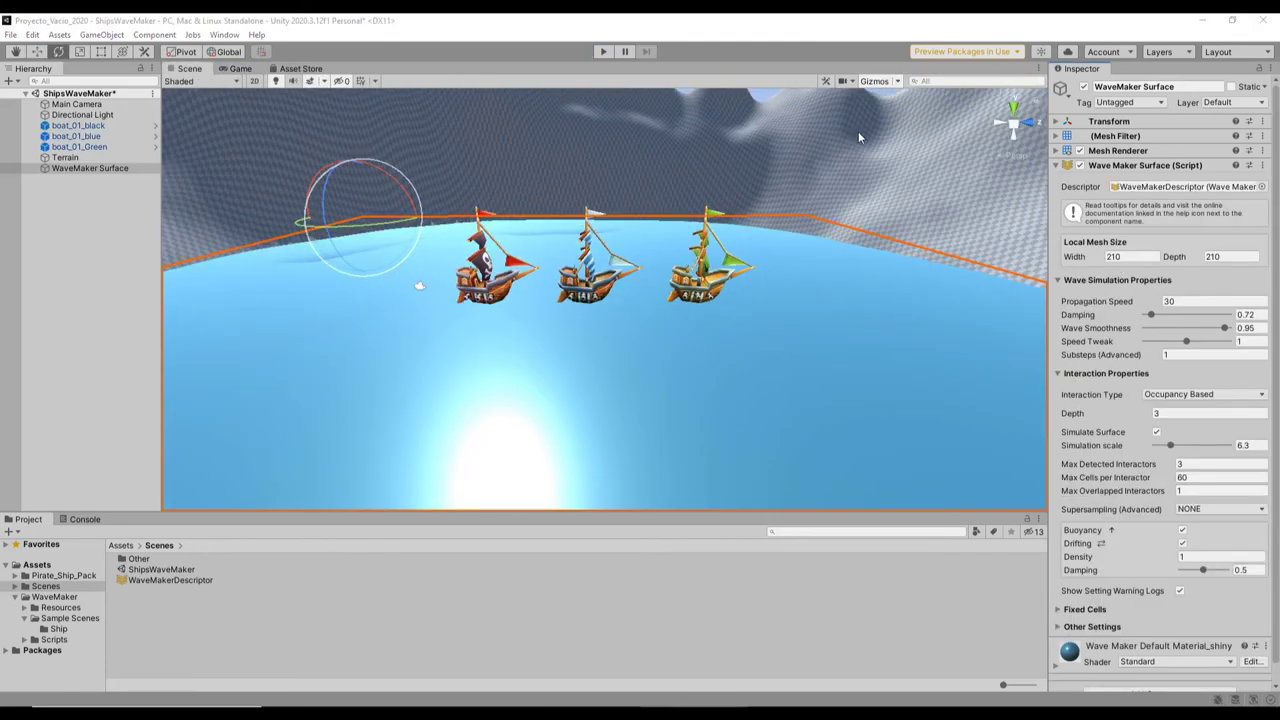
Step: Run the scene in play mode, check the Game view's rendering statistics, and hide them again
click(601, 51)
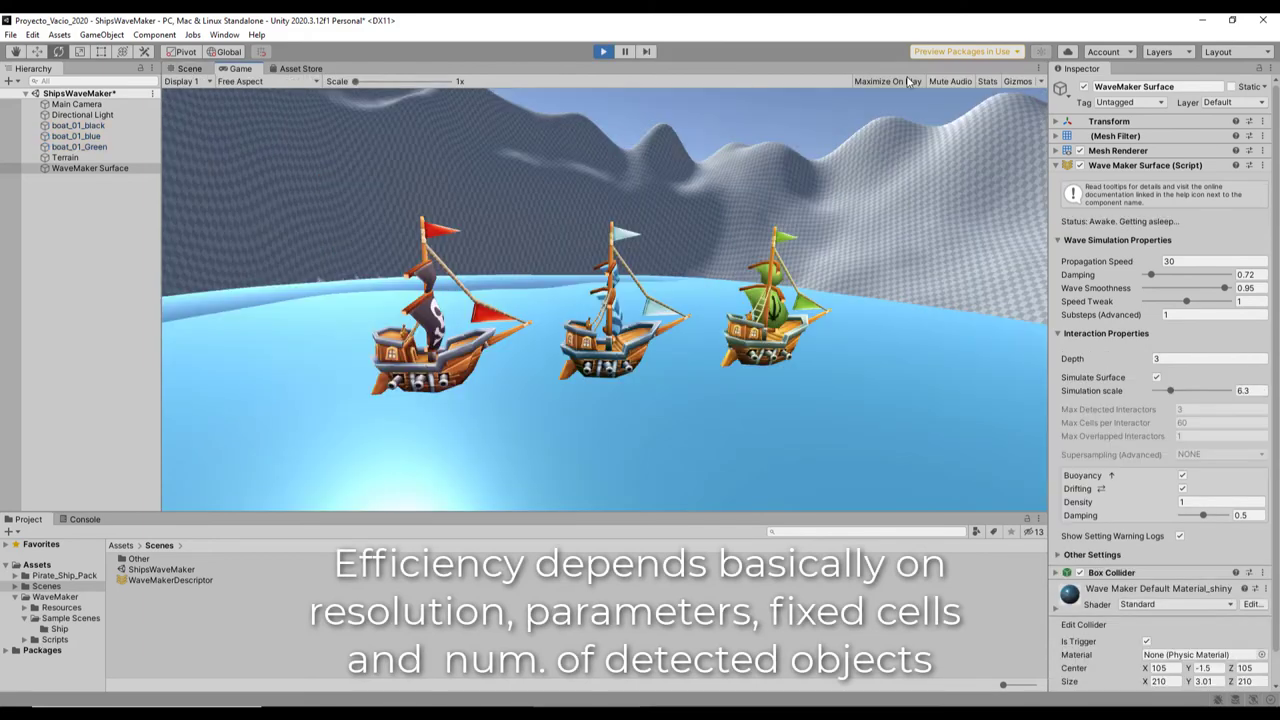
click(994, 82)
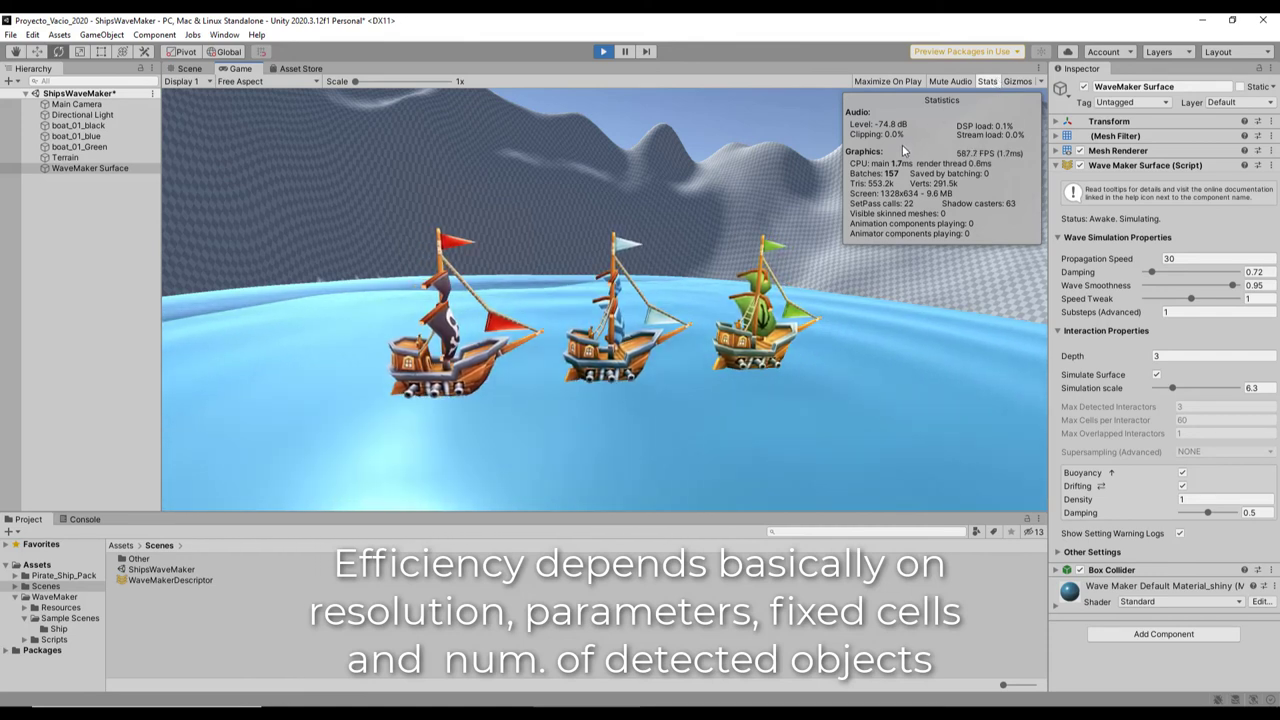
click(987, 83)
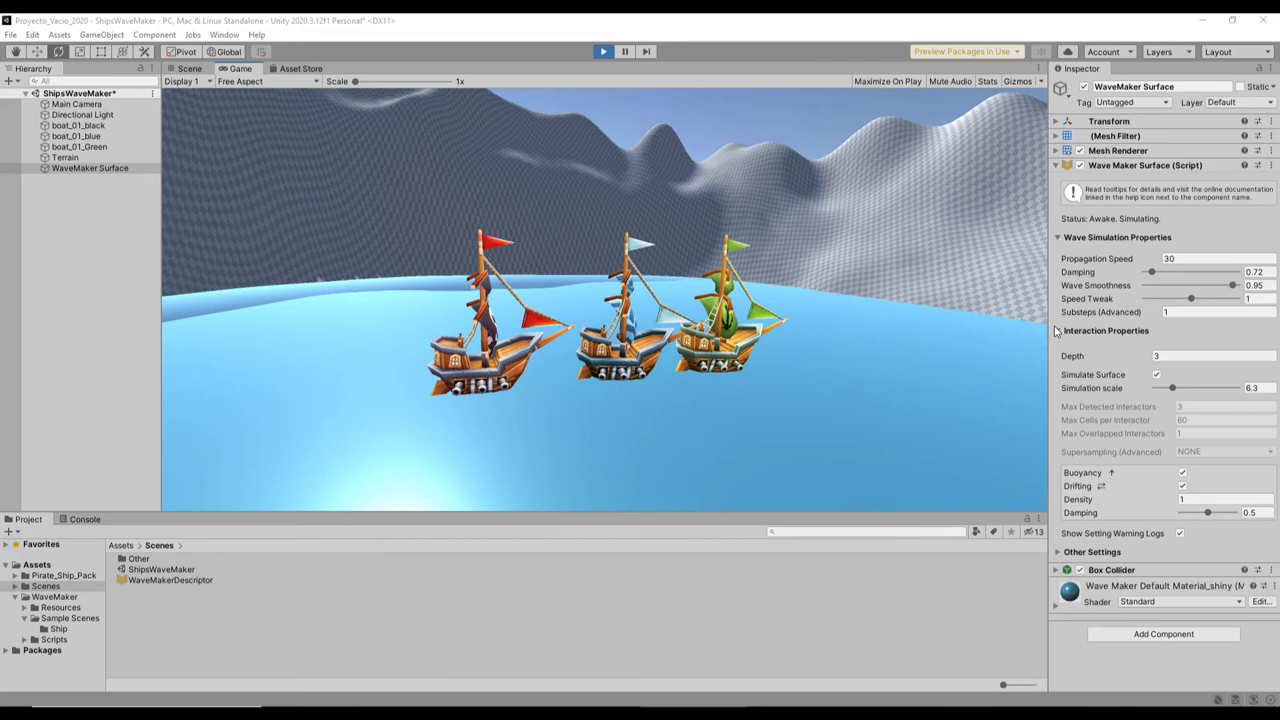
Step: Add the Wave Maker Surface Debugger component to the WaveMaker Surface while the scene is playing
click(108, 168)
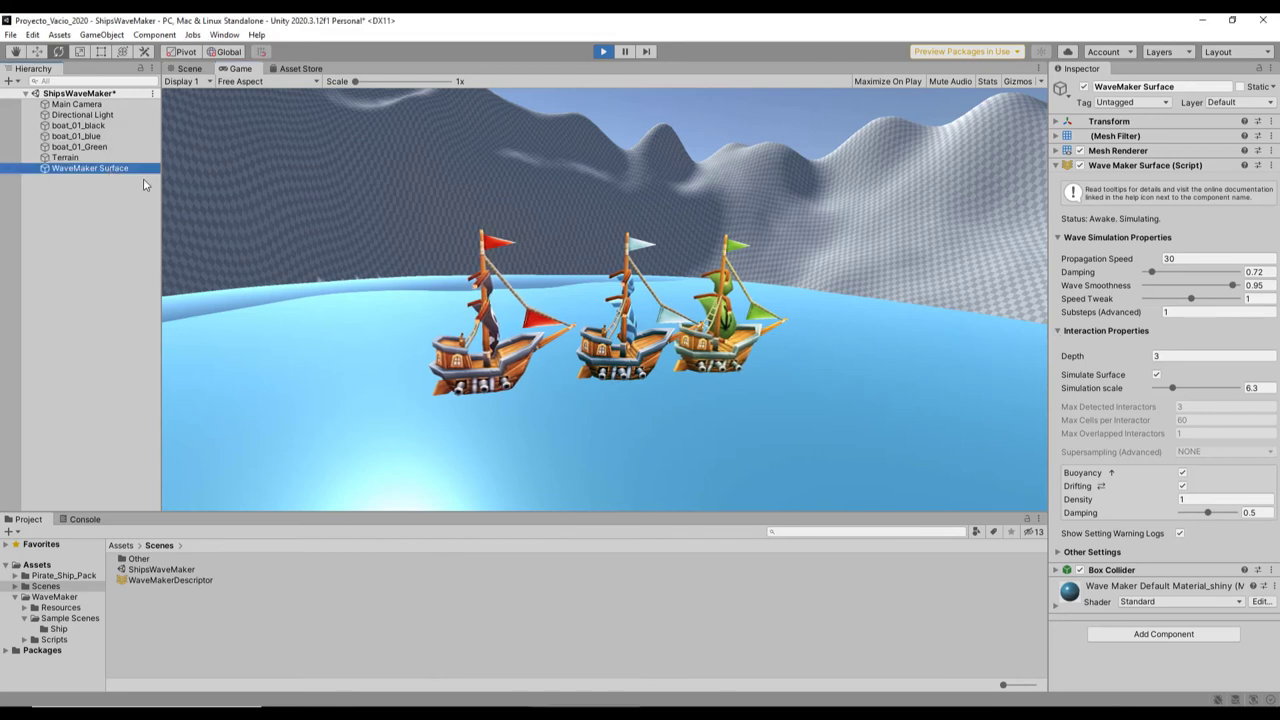
click(1128, 636)
text(debug)
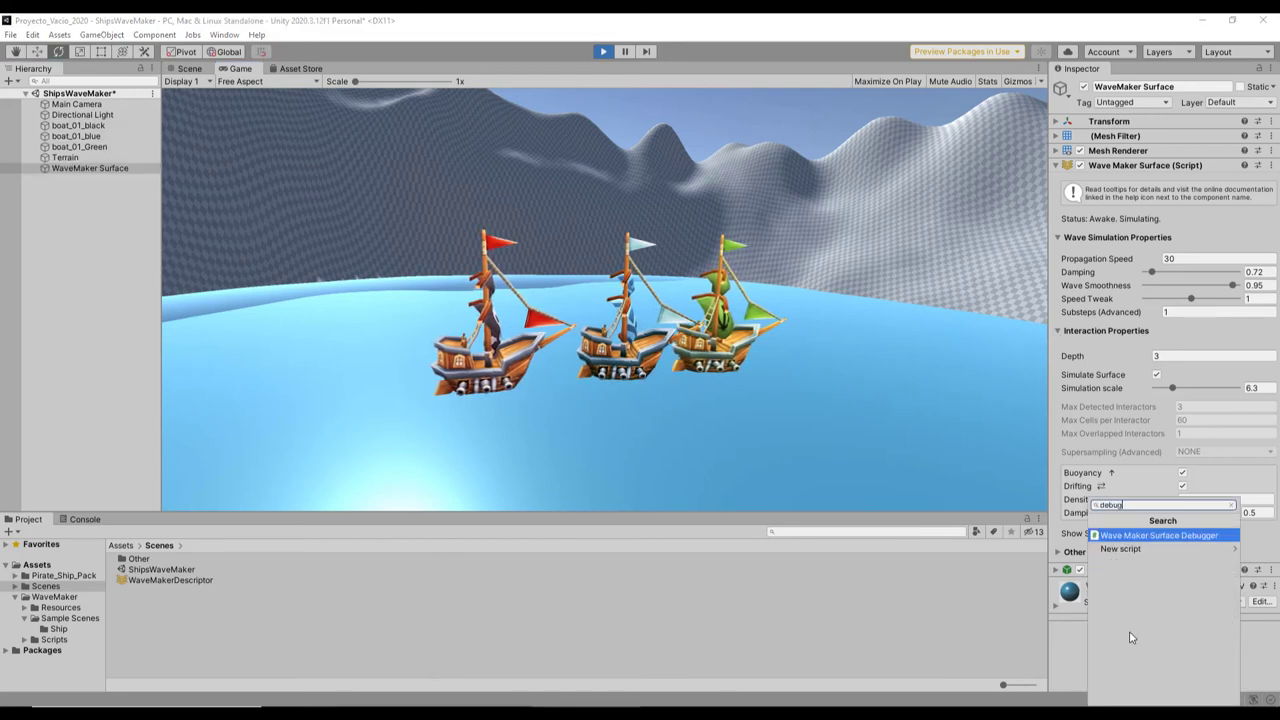
key(Return)
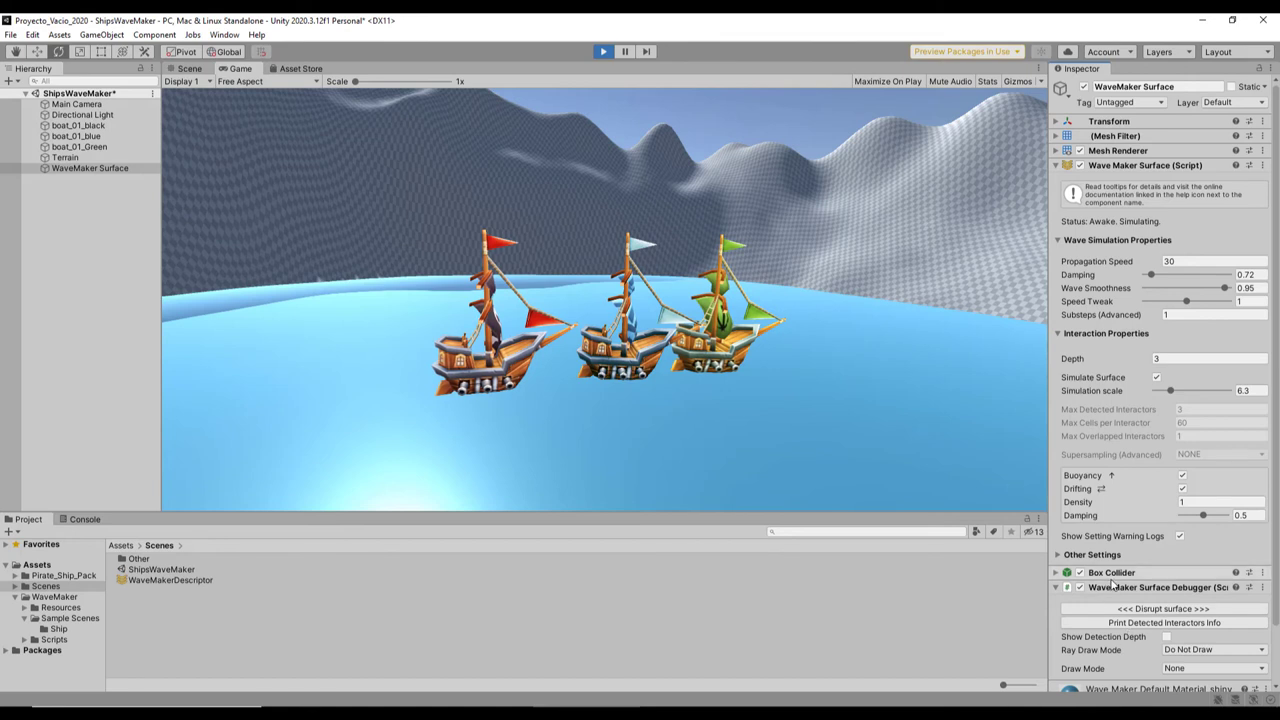
Step: Examine the detection rays beneath the boats in the Scene view with Ray Draw Mode on Upwards Only and Upward Hits Only
scroll(1112, 585, down, 2)
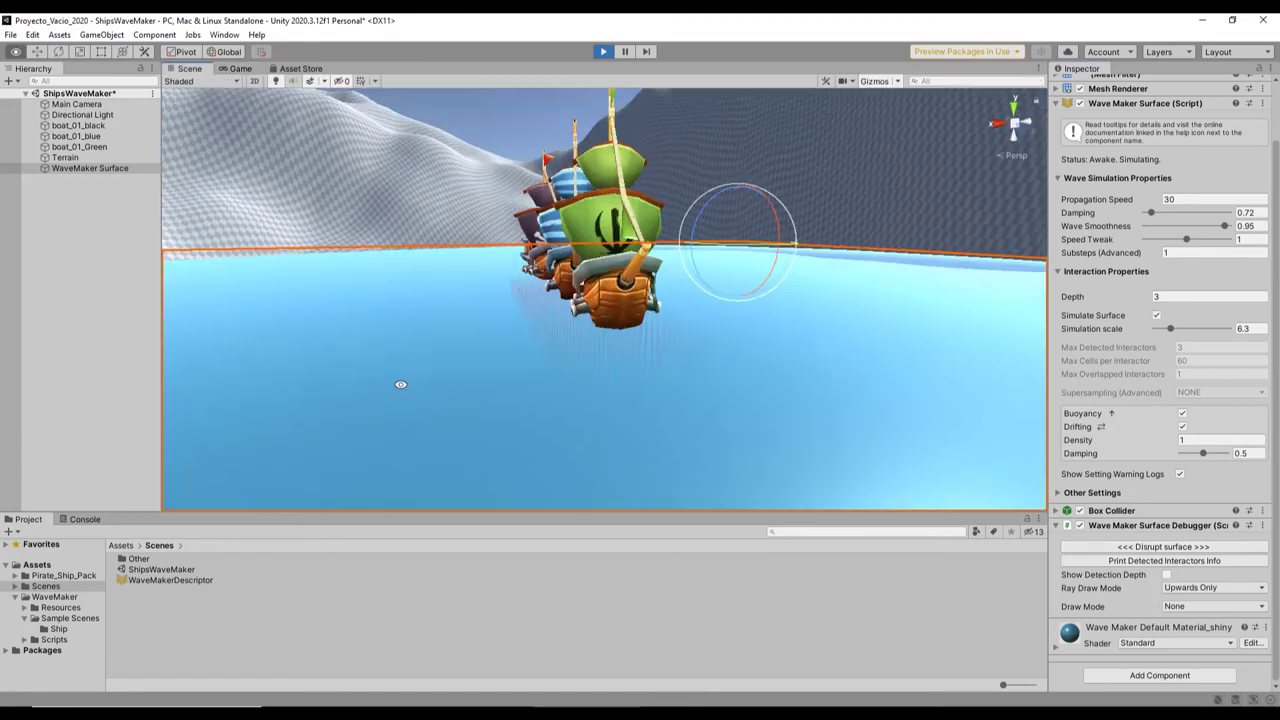
scroll(828, 378, up, 5)
alt+right_drag(828, 378, 766, 417)
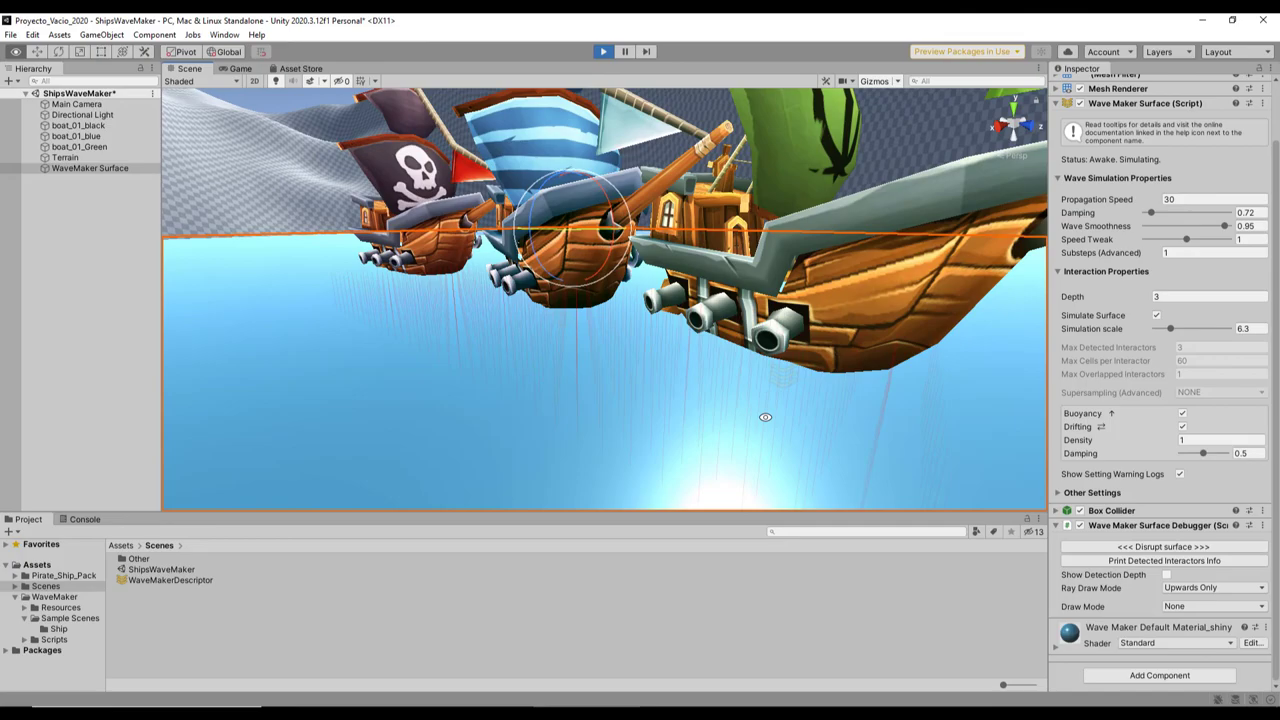
alt+drag(766, 417, 452, 360)
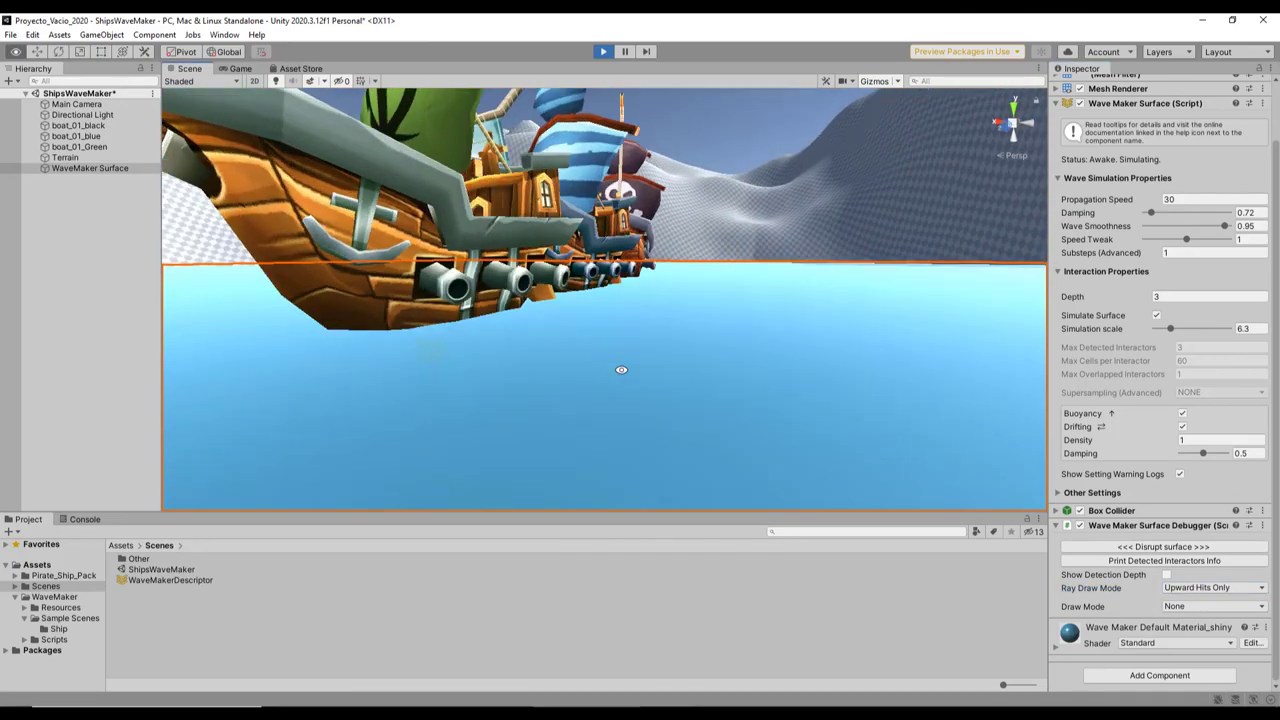
mouse_move(620, 366)
alt+mouse_down()
mouse_move(800, 330)
mouse_move(1030, 335)
alt+mouse_up()
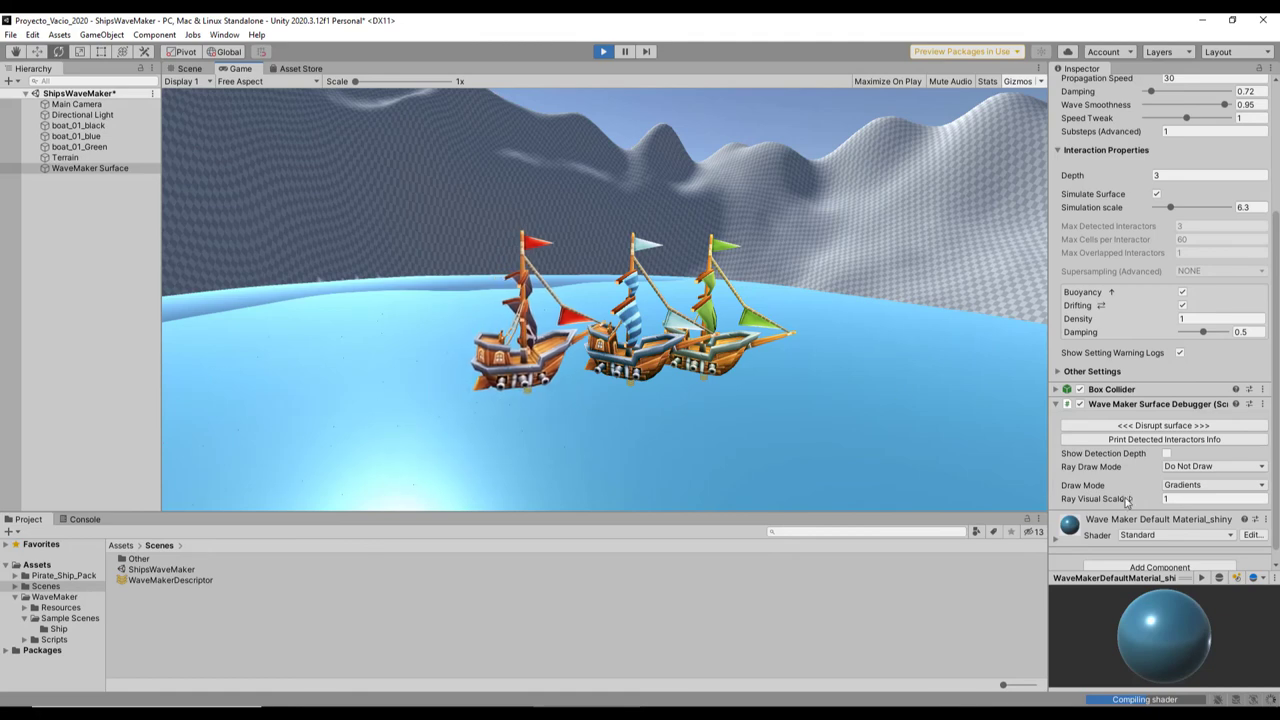
Step: Set the Gradients Ray Visual Scale to 43.95, and switch the debugger's Draw Mode through Normals to Global Occupancy
drag(1127, 500, 828, 458)
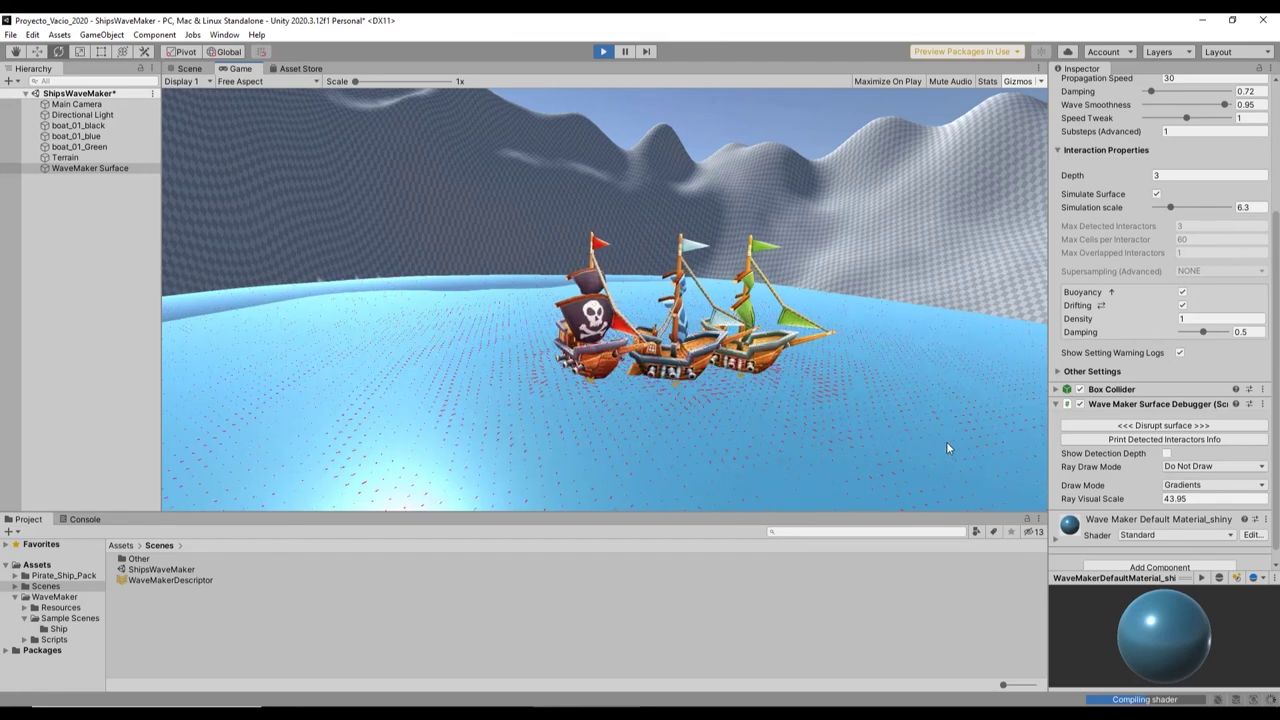
click(1205, 485)
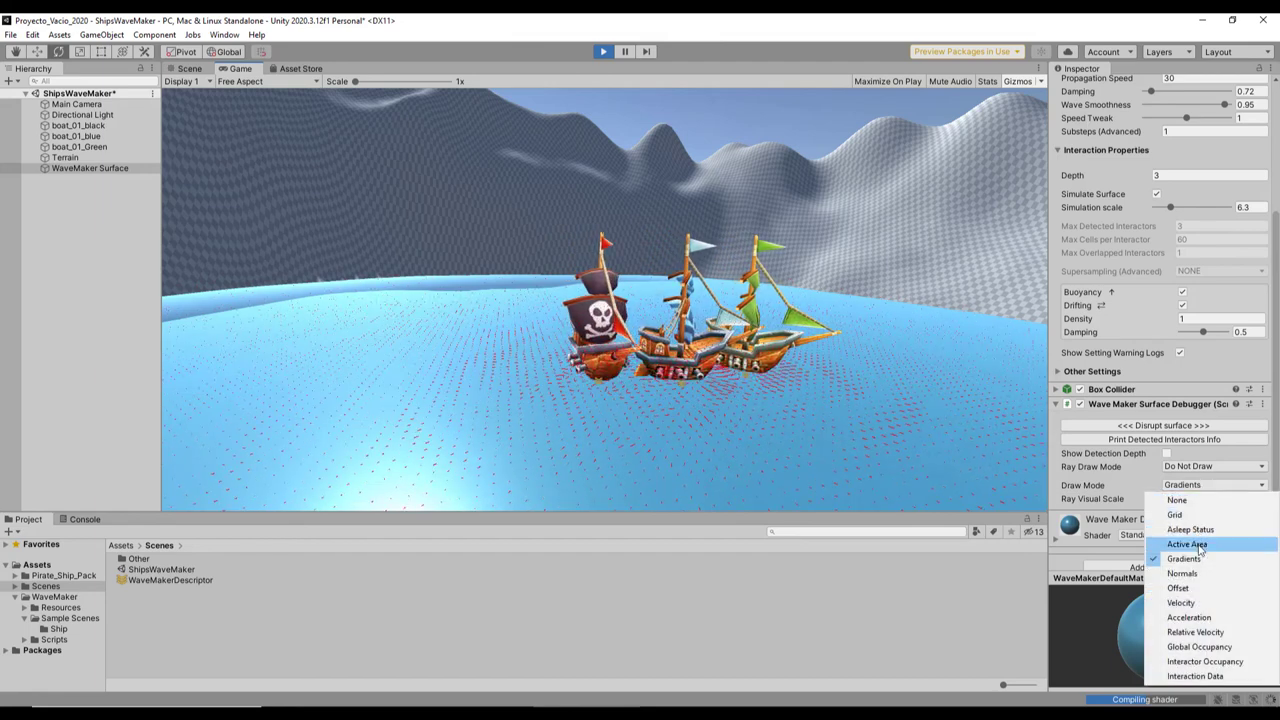
click(1185, 573)
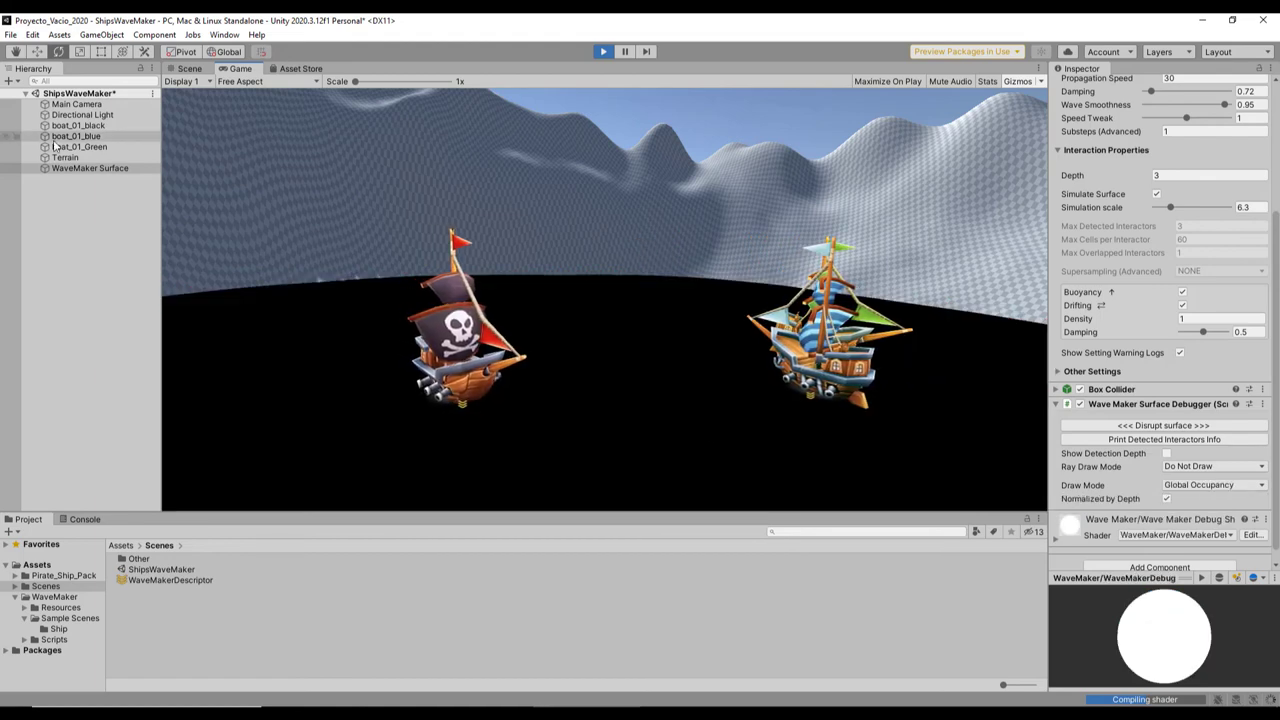
Step: Disable the Mesh Renderer on the black, blue and green boats together
click(55, 146)
shift+click(77, 125)
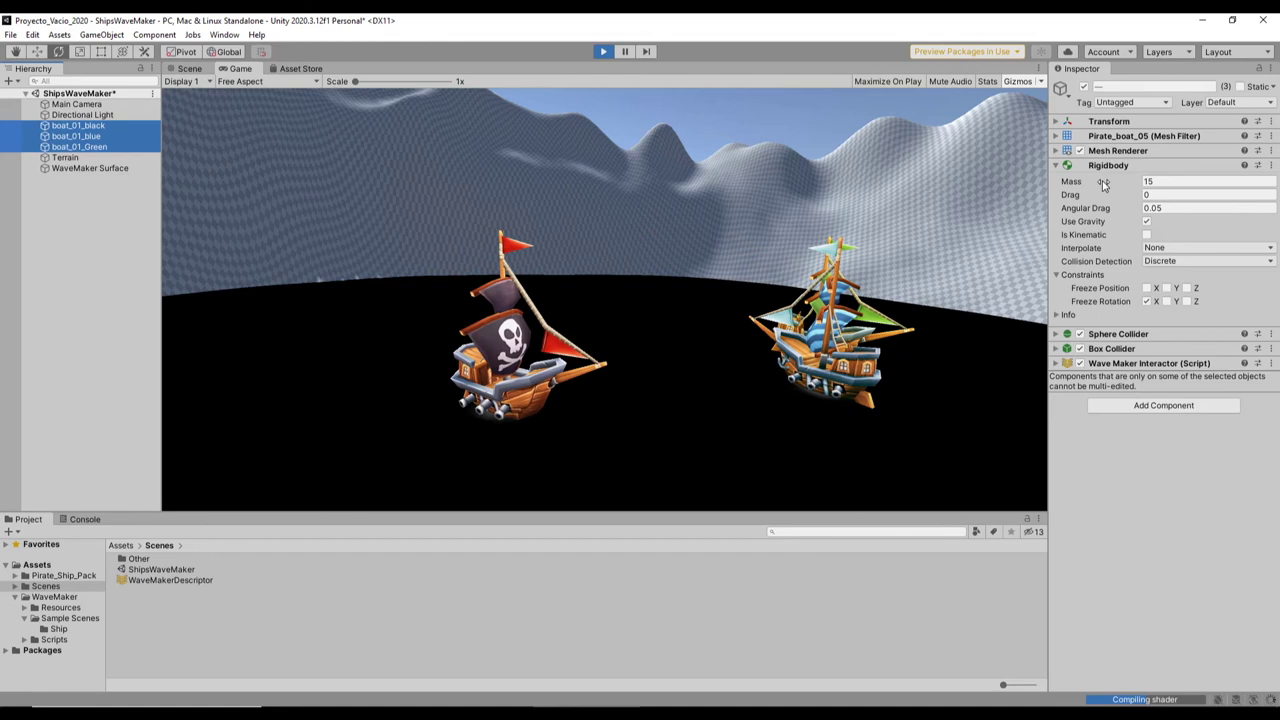
click(1079, 150)
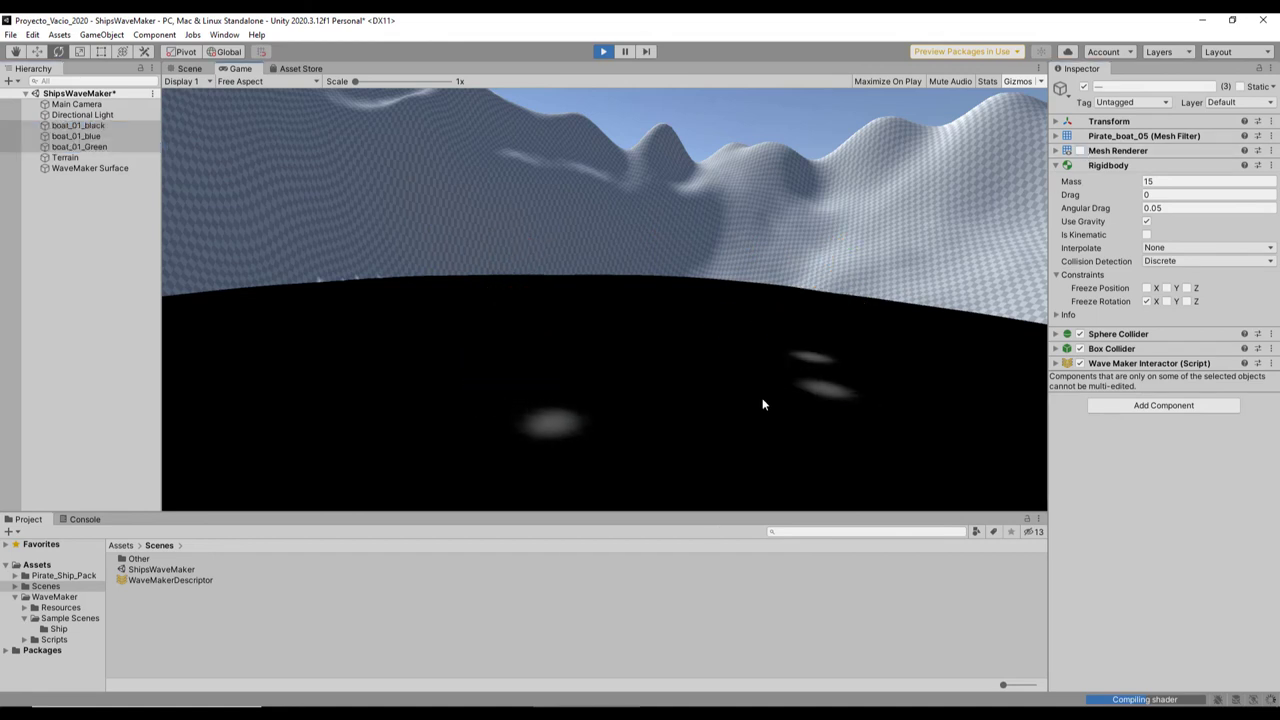